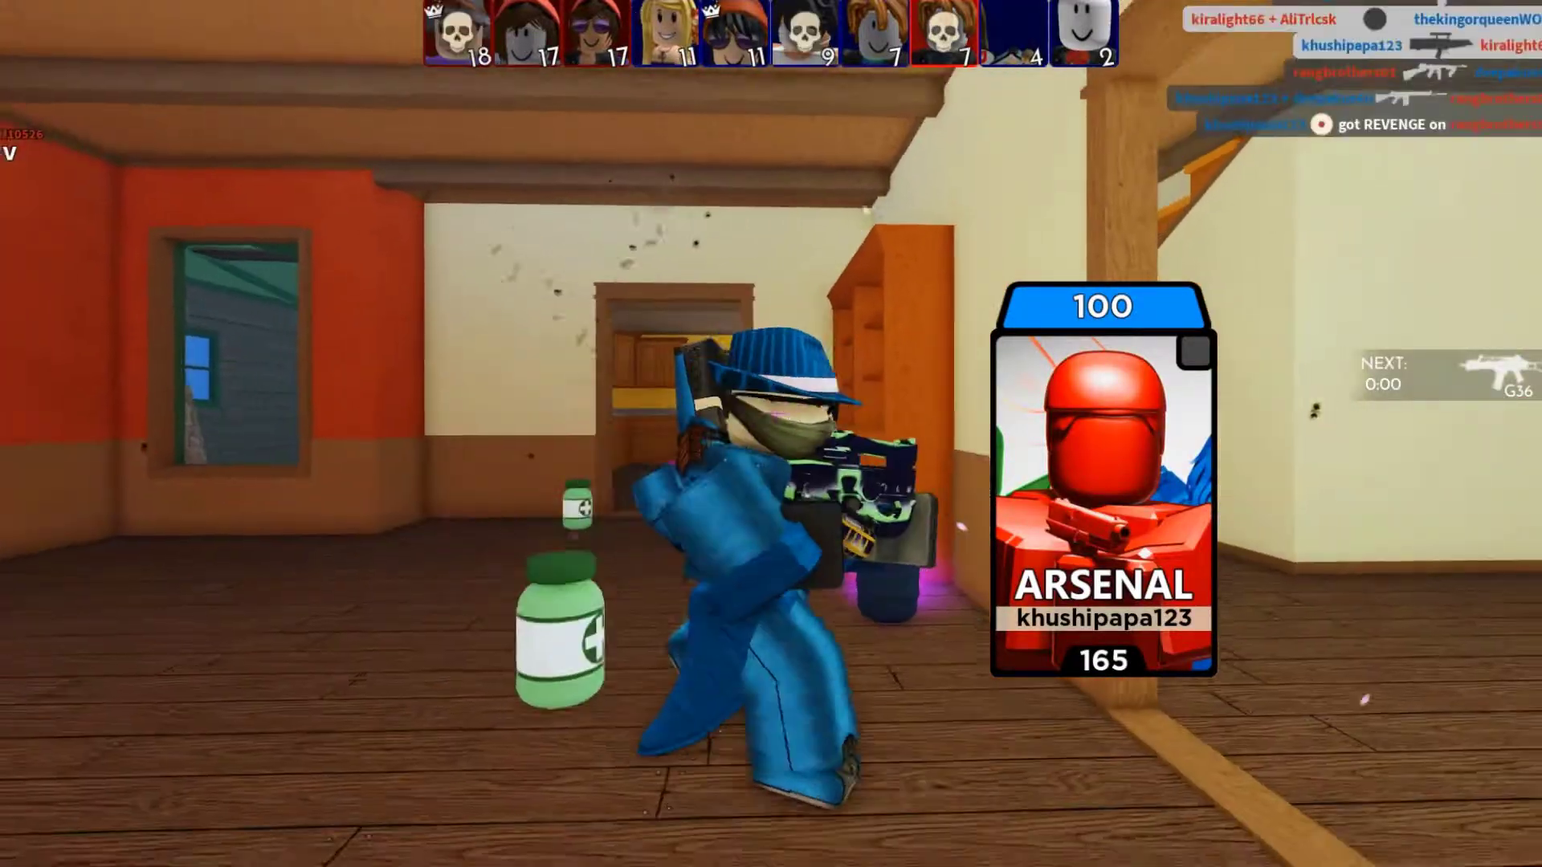
key("w")
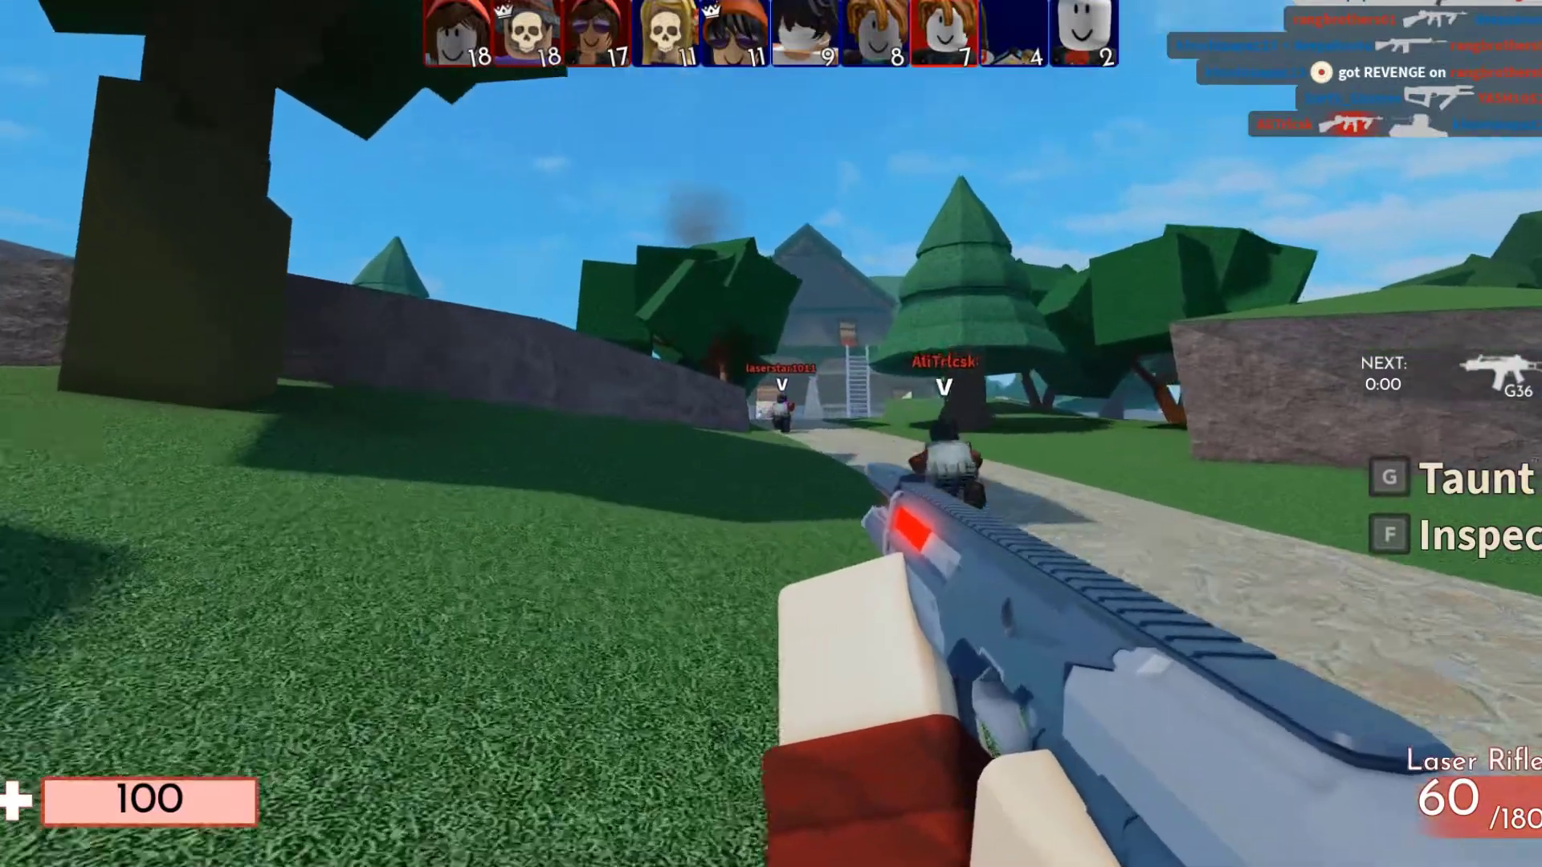
left_click(771, 414)
key("w")
left_click(770, 434)
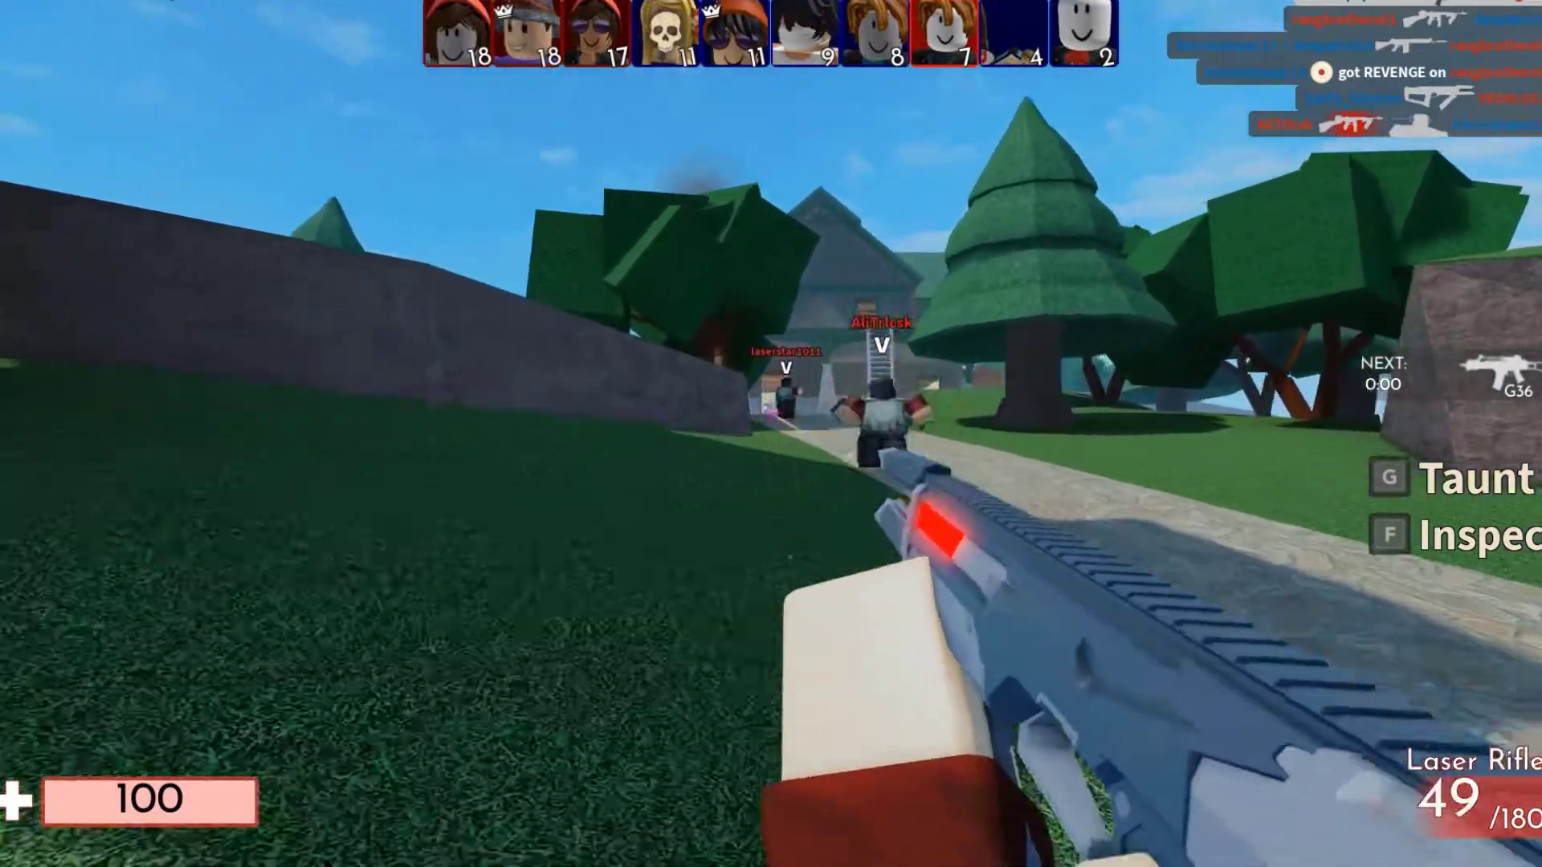
left_click(771, 434)
left_click(771, 434)
left_click(771, 433)
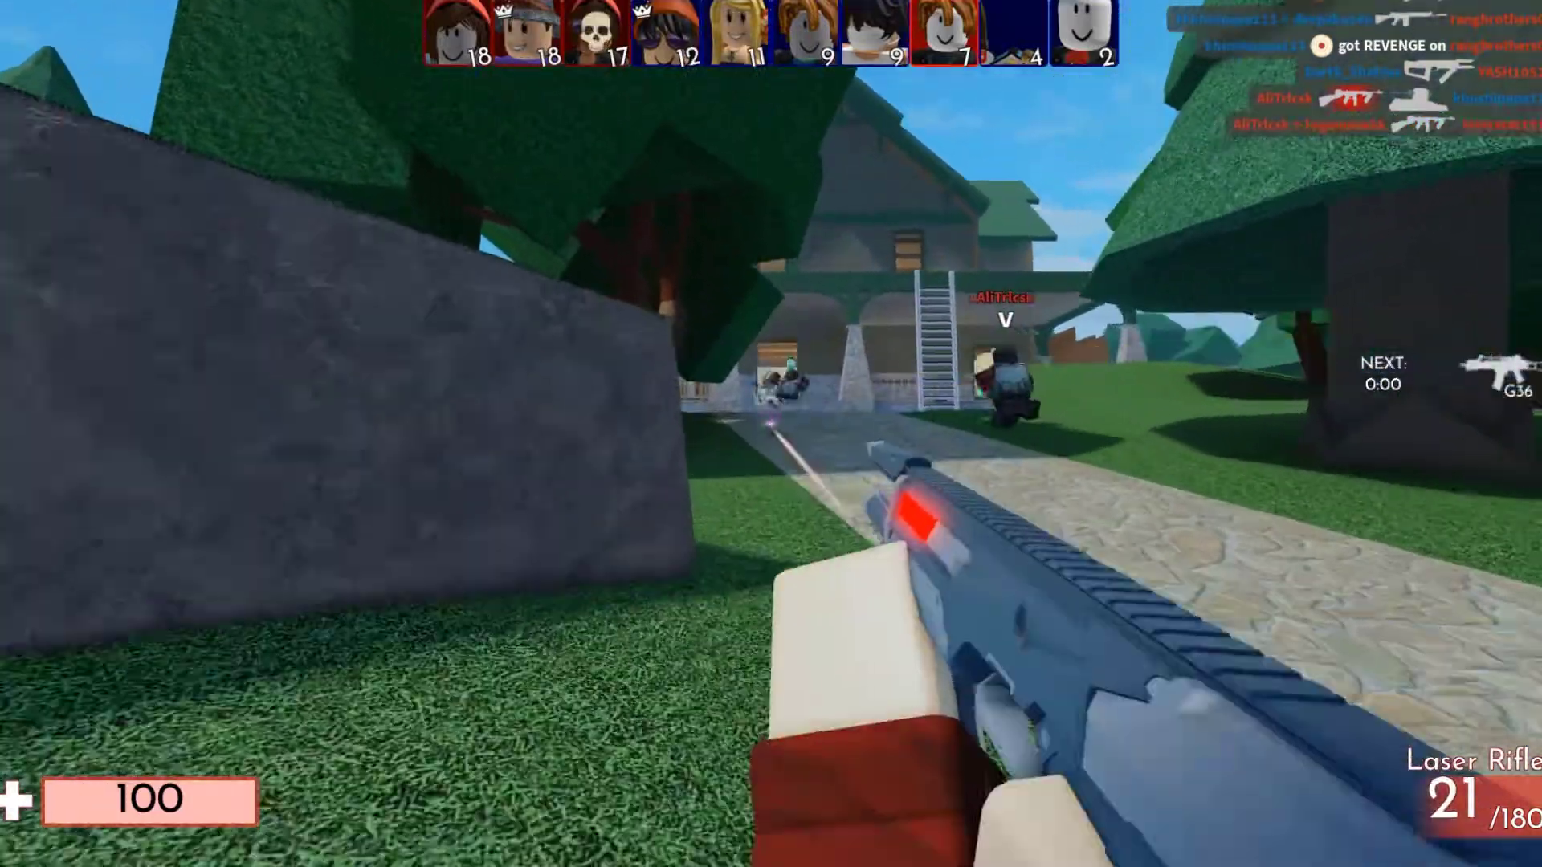
left_click(771, 434)
key("w")
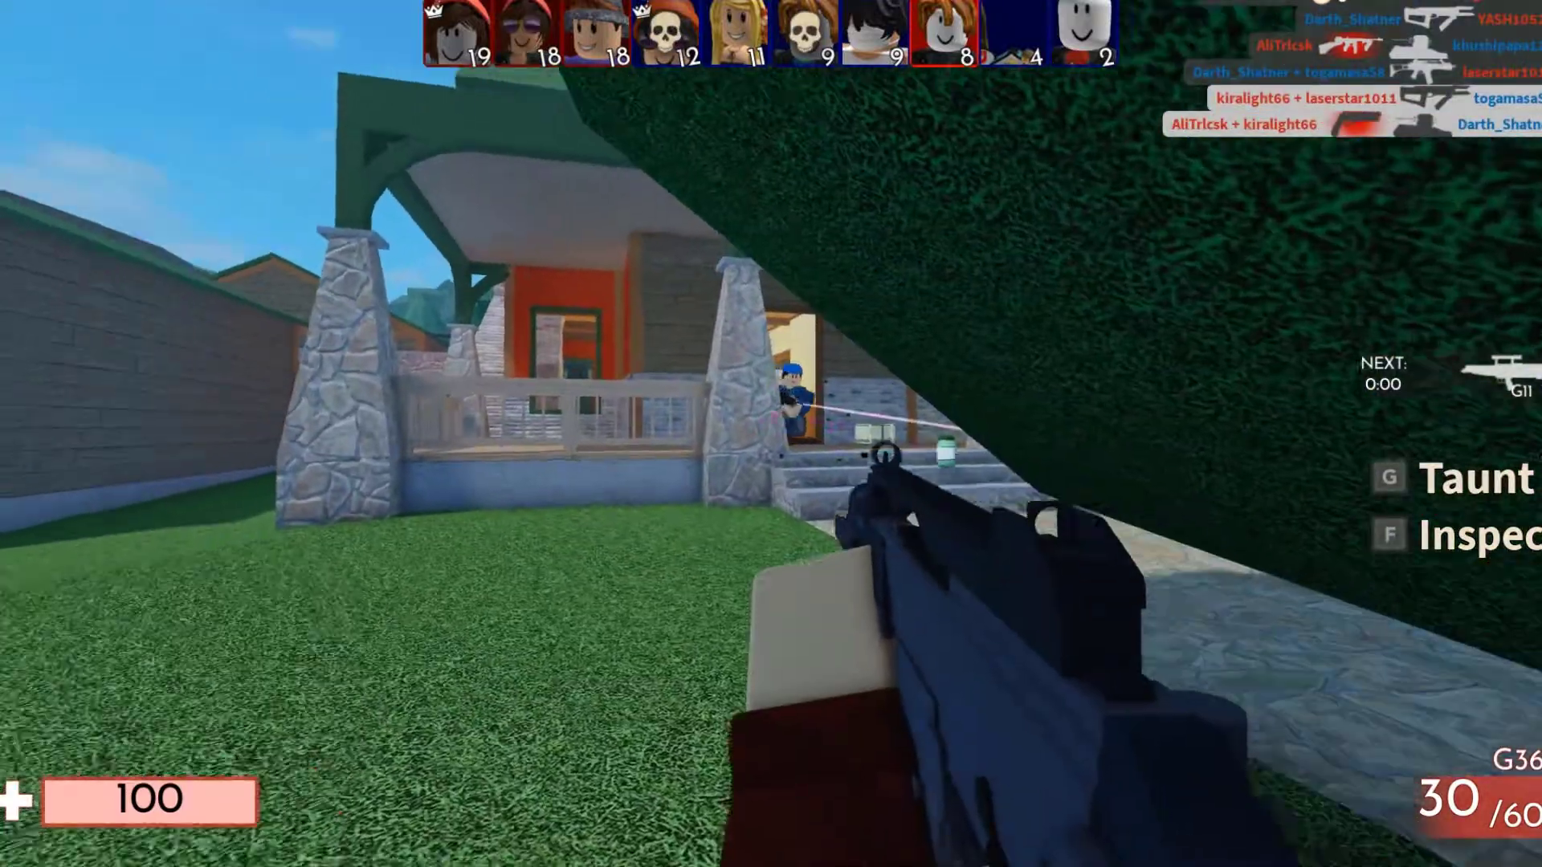
left_click(771, 433)
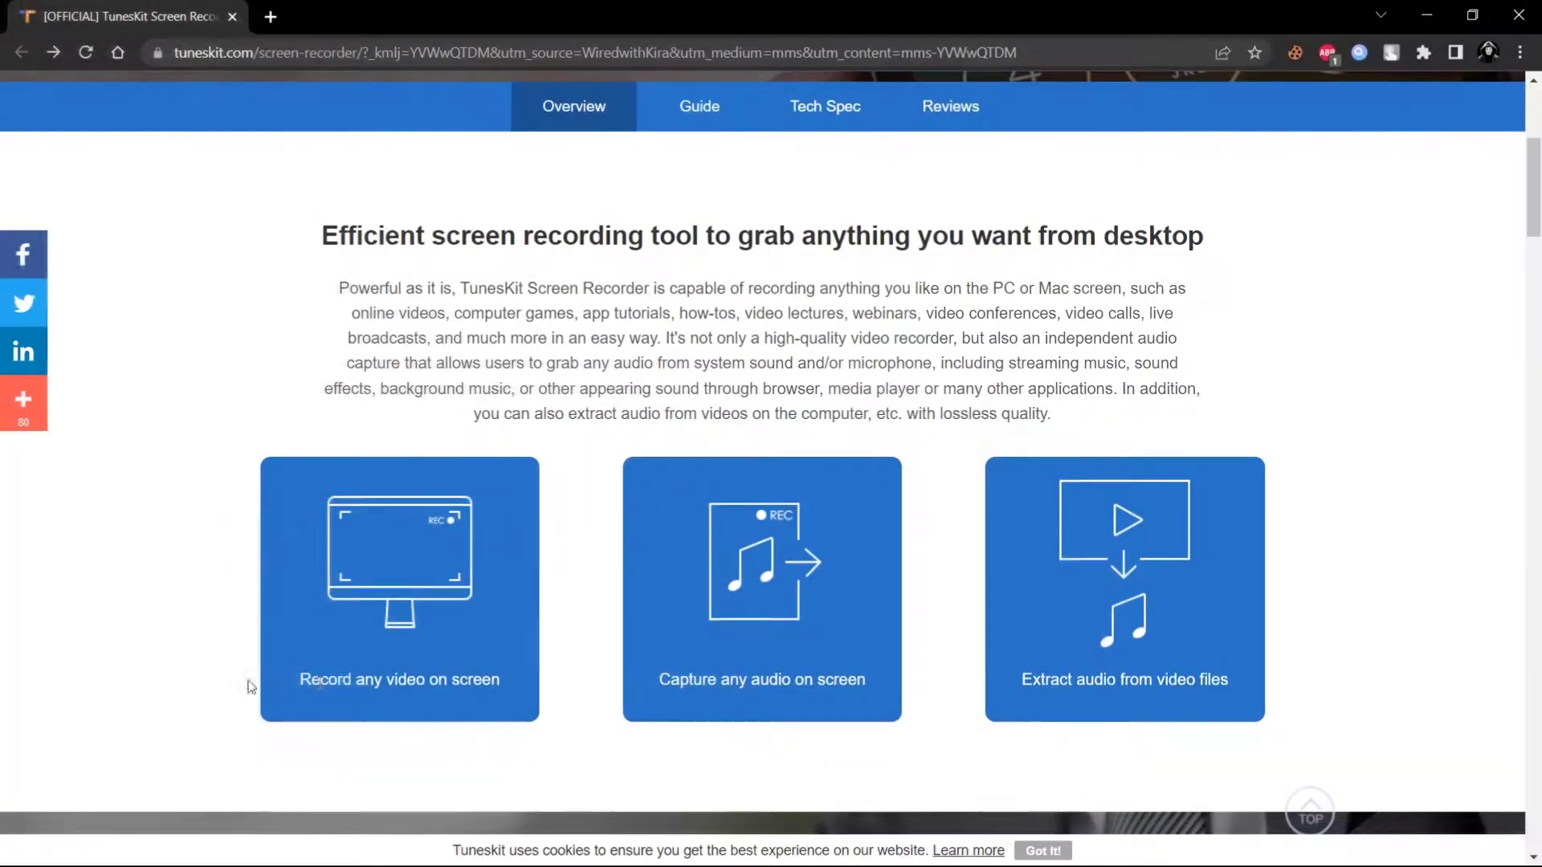
Read the TunesKit Screen Recorder overview on its video and audio recording features and adjustable settings
left_click_drag(248, 681, 343, 682)
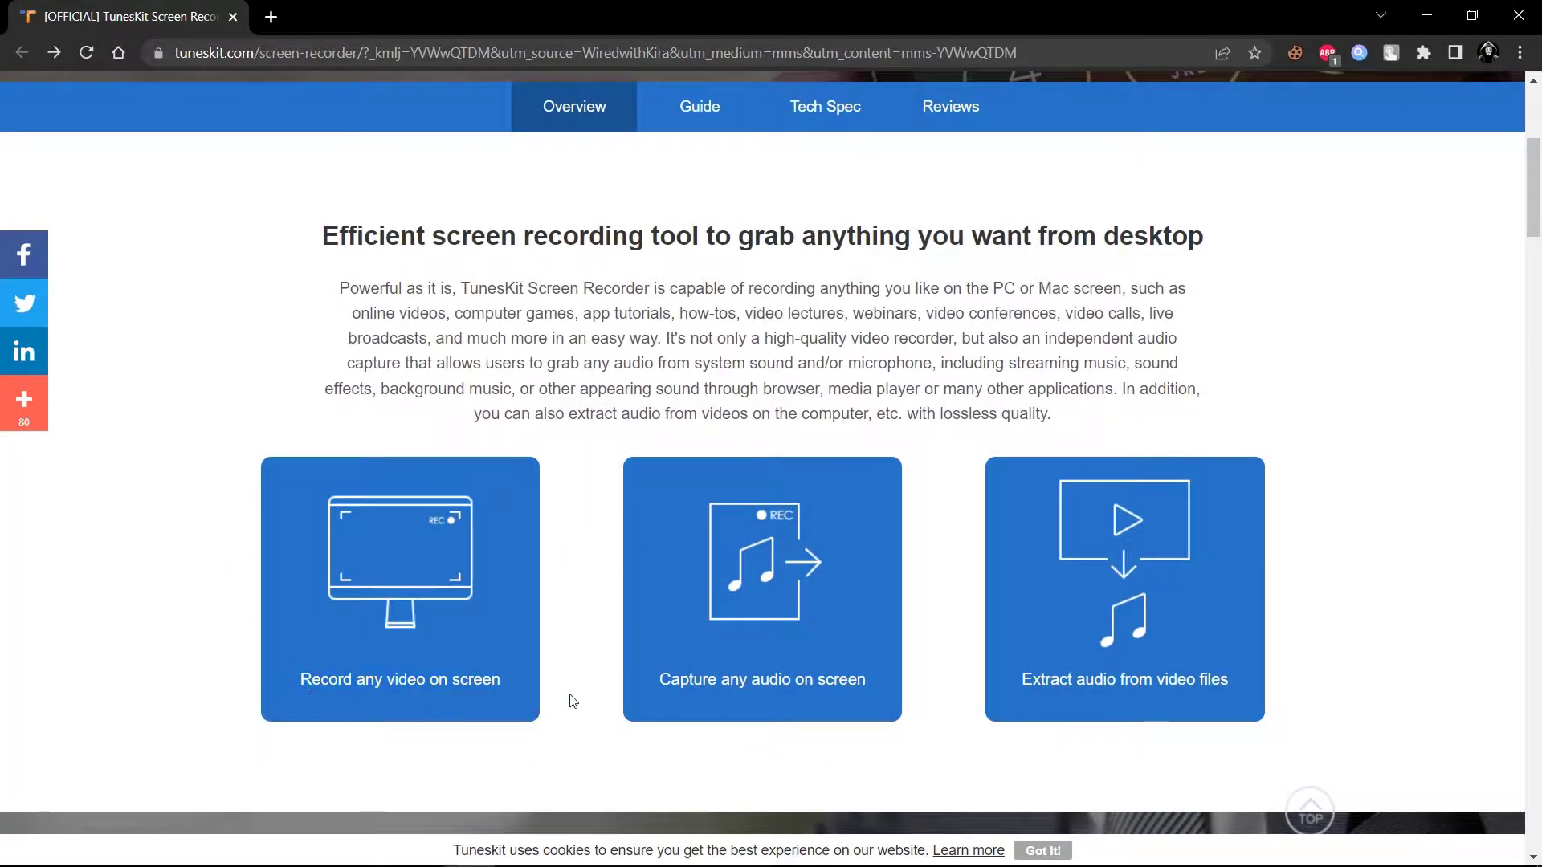
scroll(1244, 684, "down", 9)
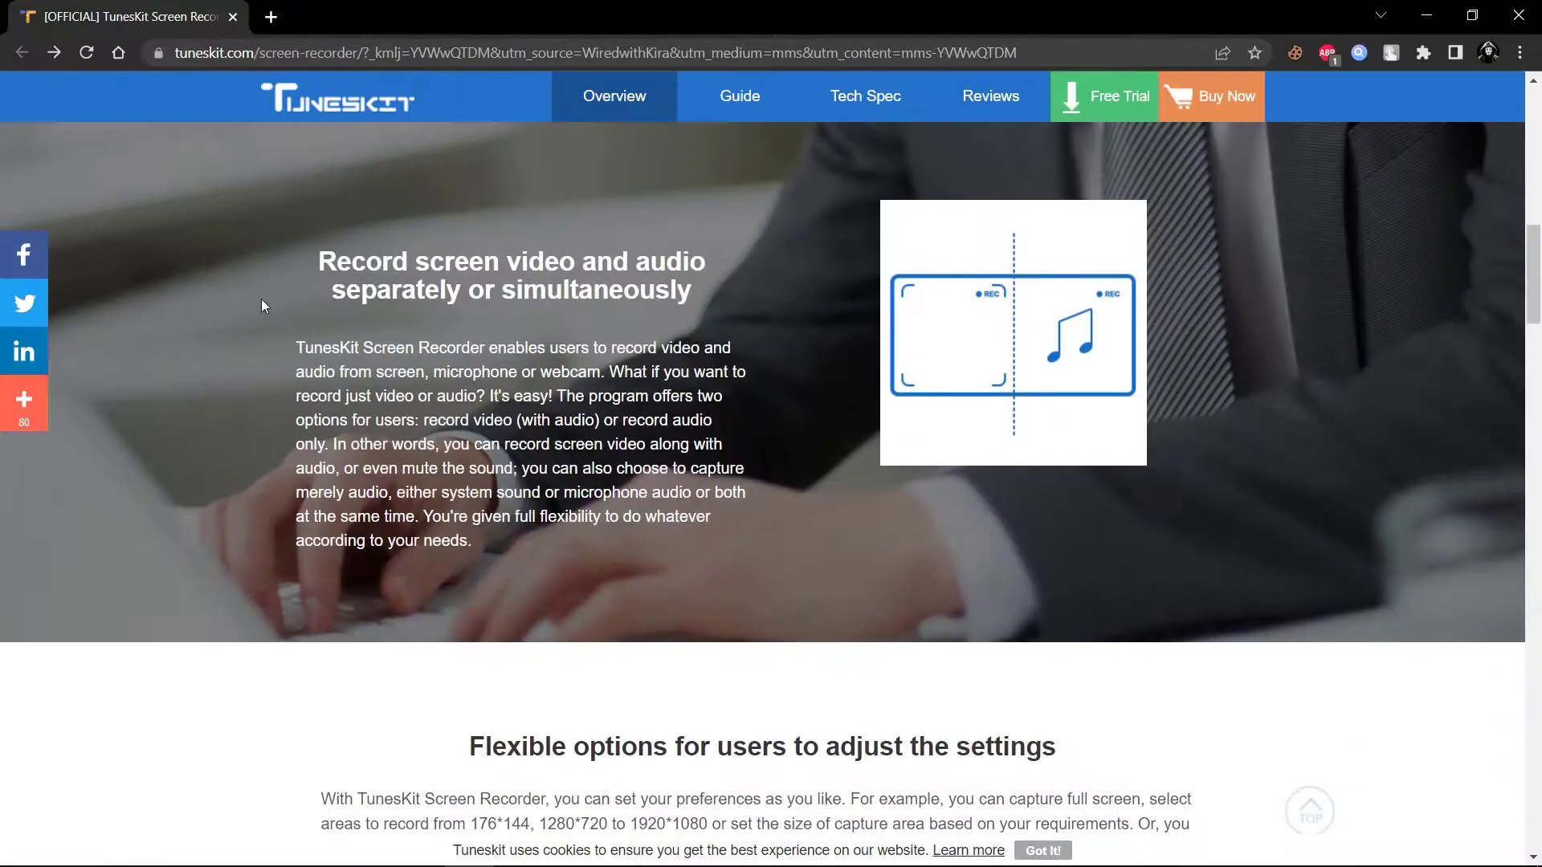
left_click_drag(316, 257, 808, 542)
left_click(810, 544)
scroll(832, 527, "down", 12)
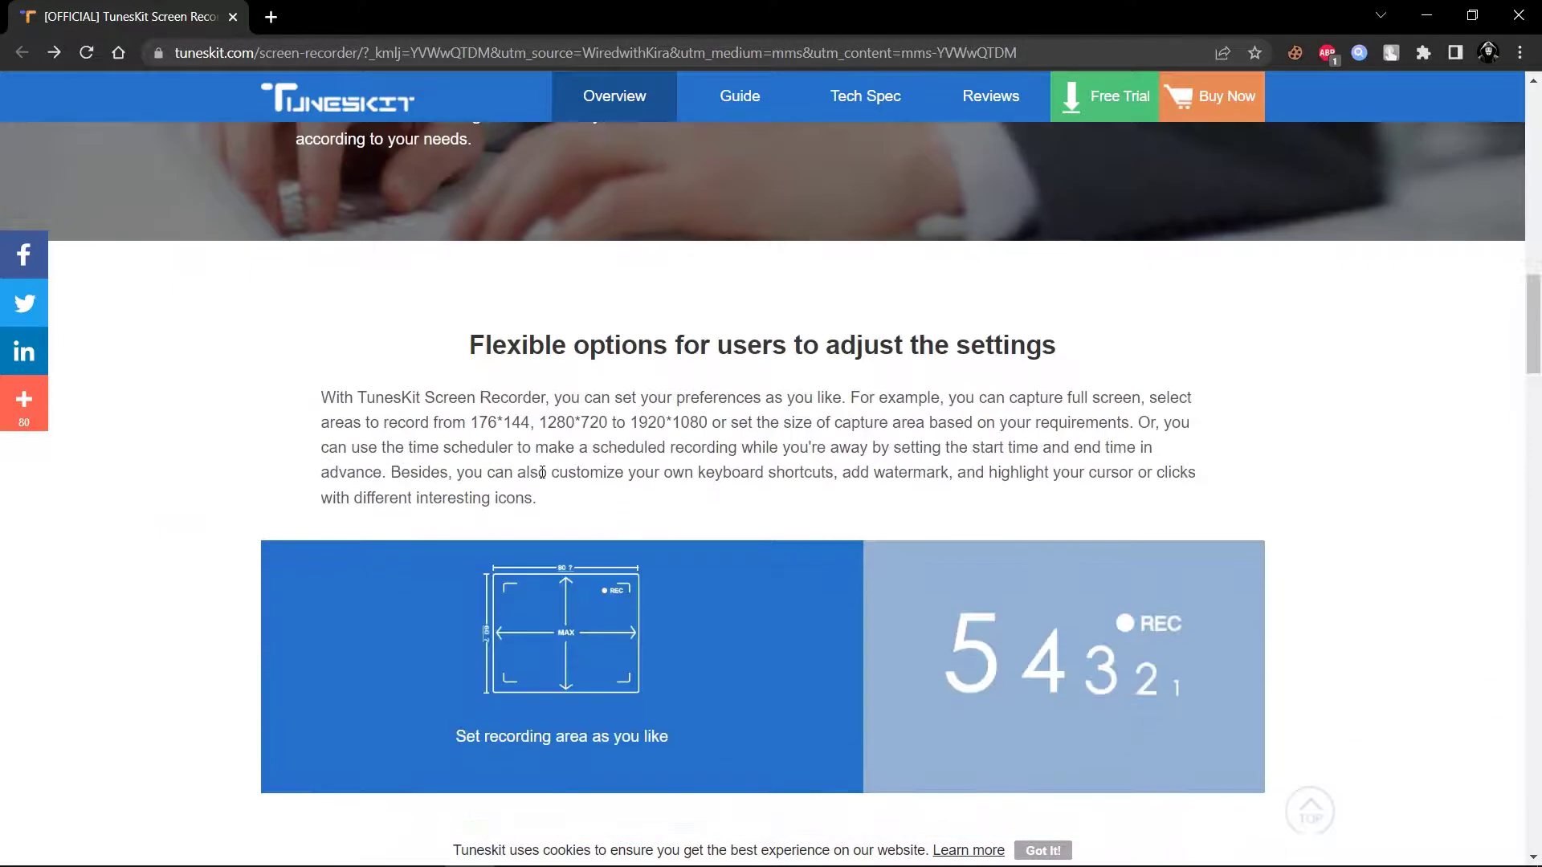
Download the free trial of TunesKit Screen Recorder for Windows and launch ScreenRecorder.exe
scroll(619, 517, "up", 20)
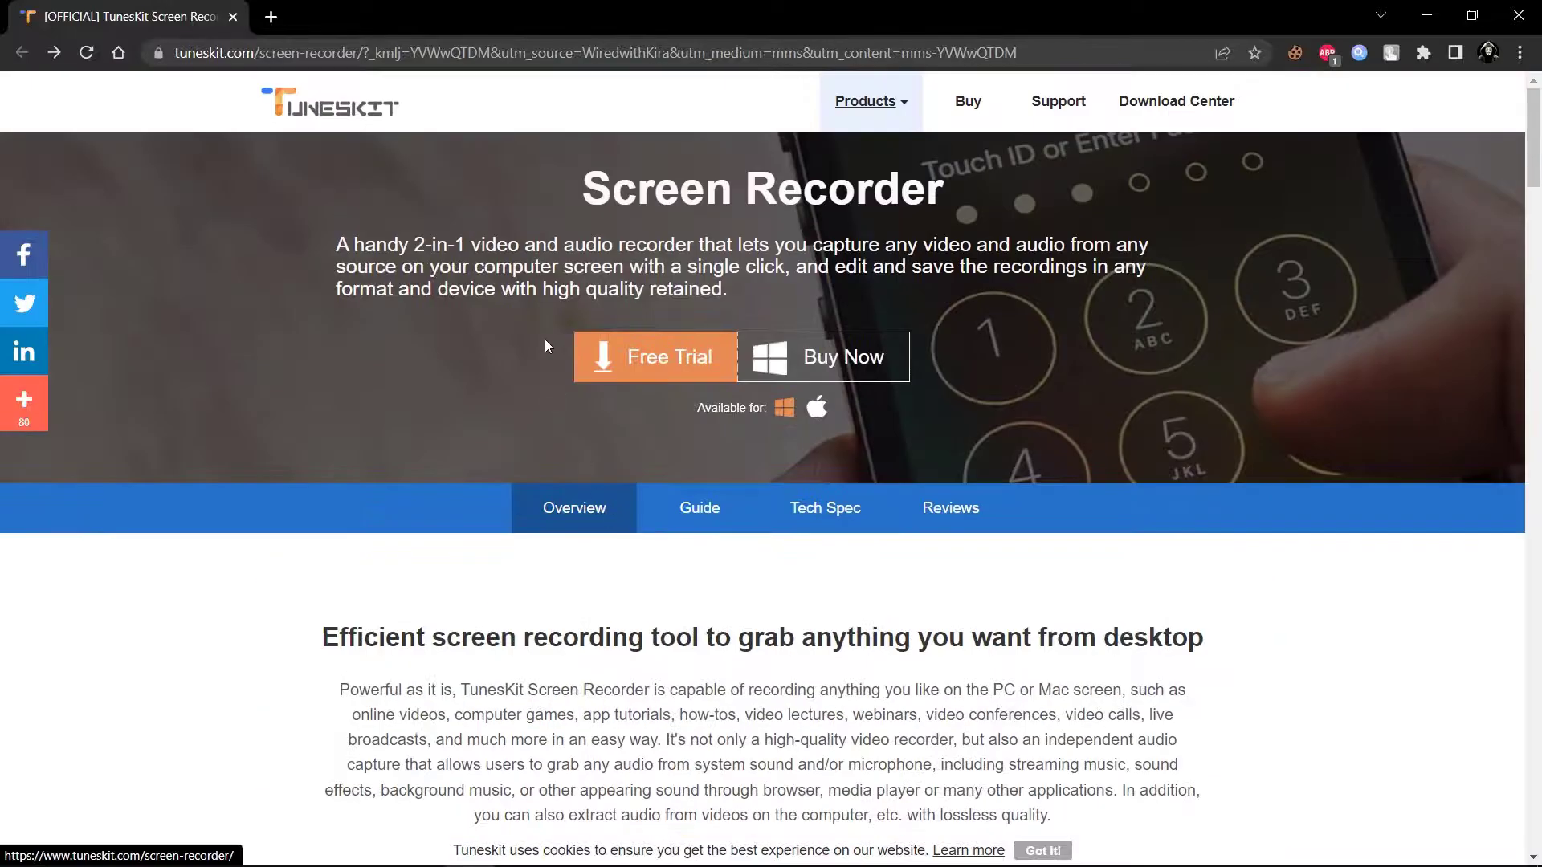
left_click(643, 361)
left_click(750, 533)
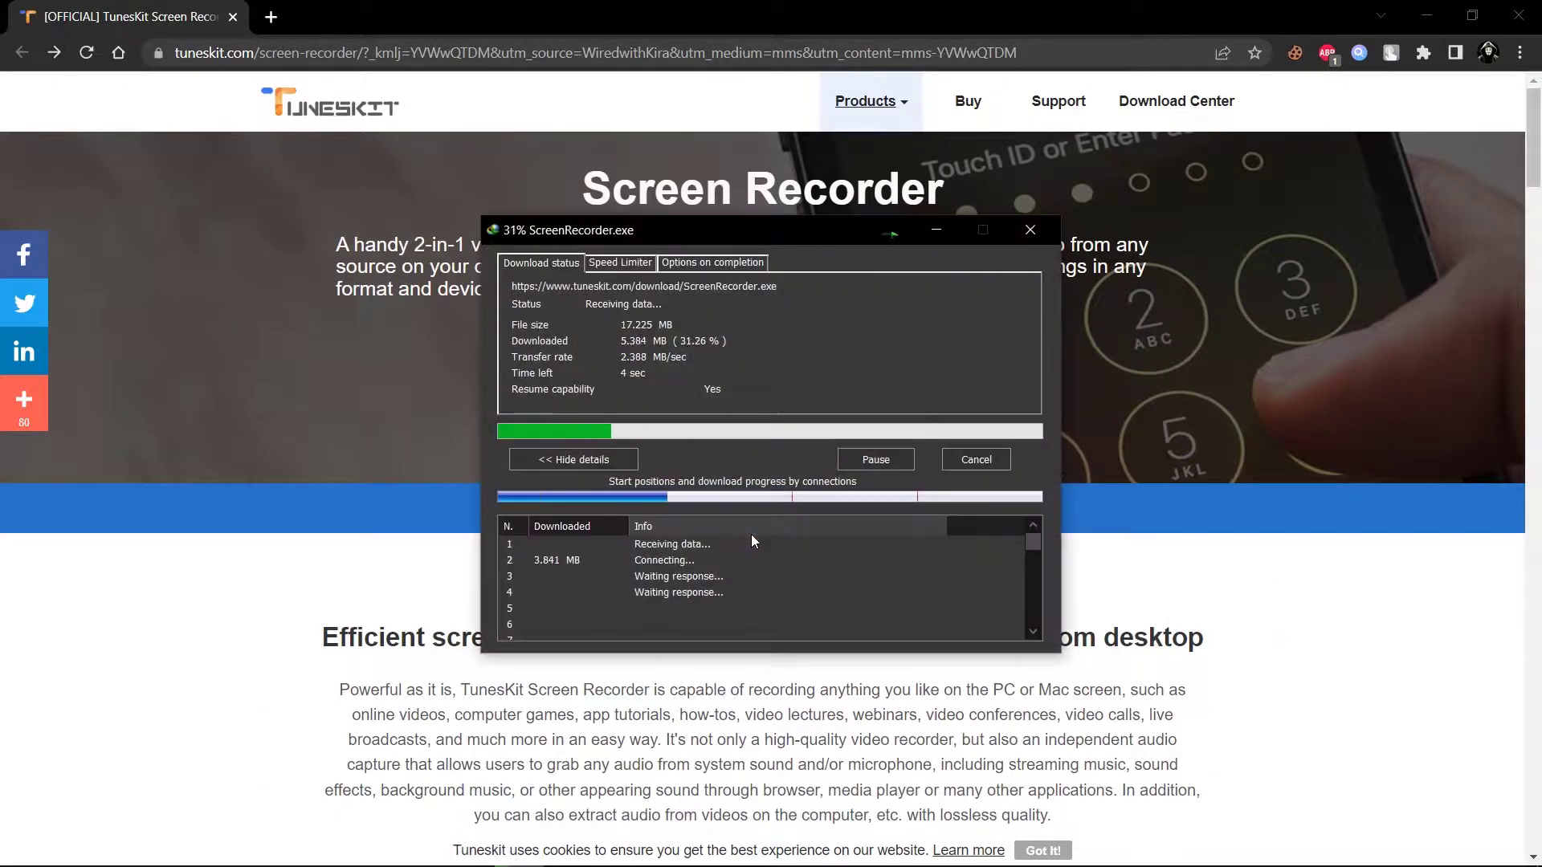
left_click(635, 512)
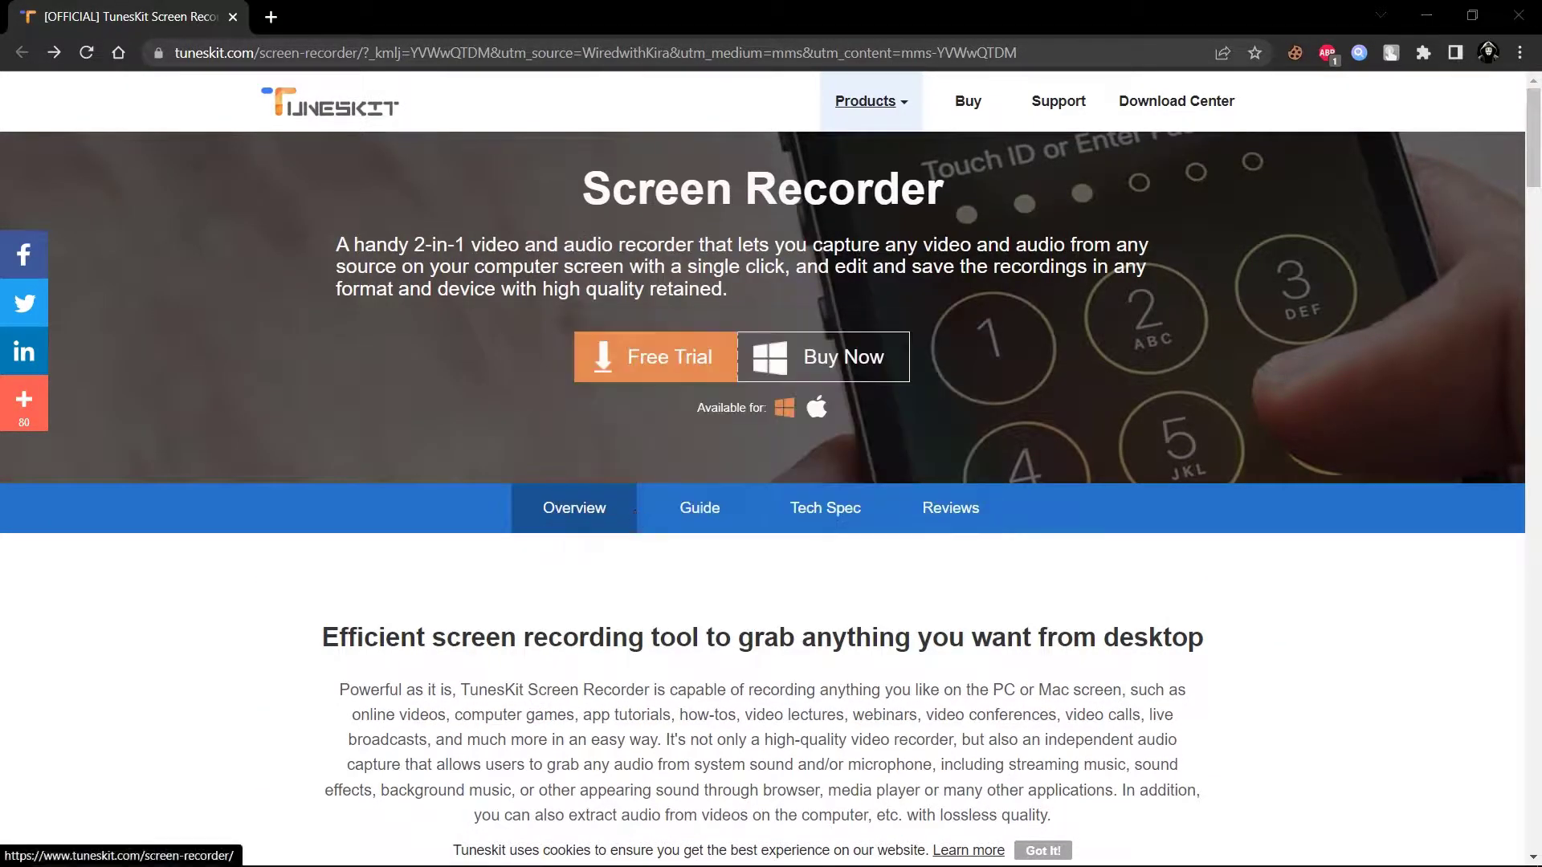
Install TunesKit Screen Recorder into C:\Program Files (x86)\TunesKit Screen Recorder, accepting the license agreement and the default options
left_click(570, 570)
left_click(586, 538)
left_click(877, 602)
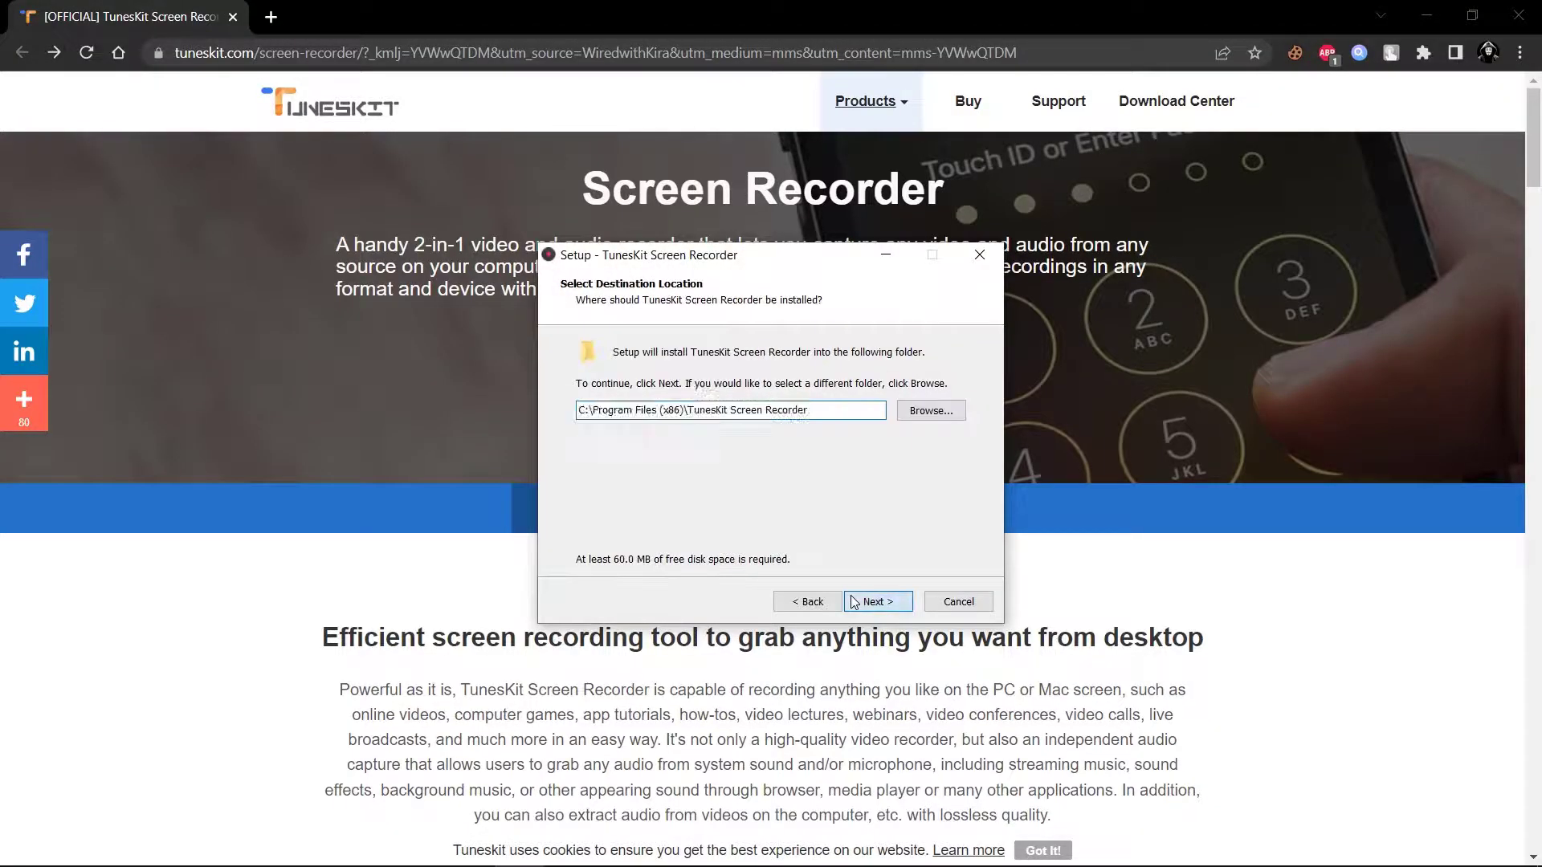
left_click(877, 601)
left_click(853, 601)
left_click(853, 602)
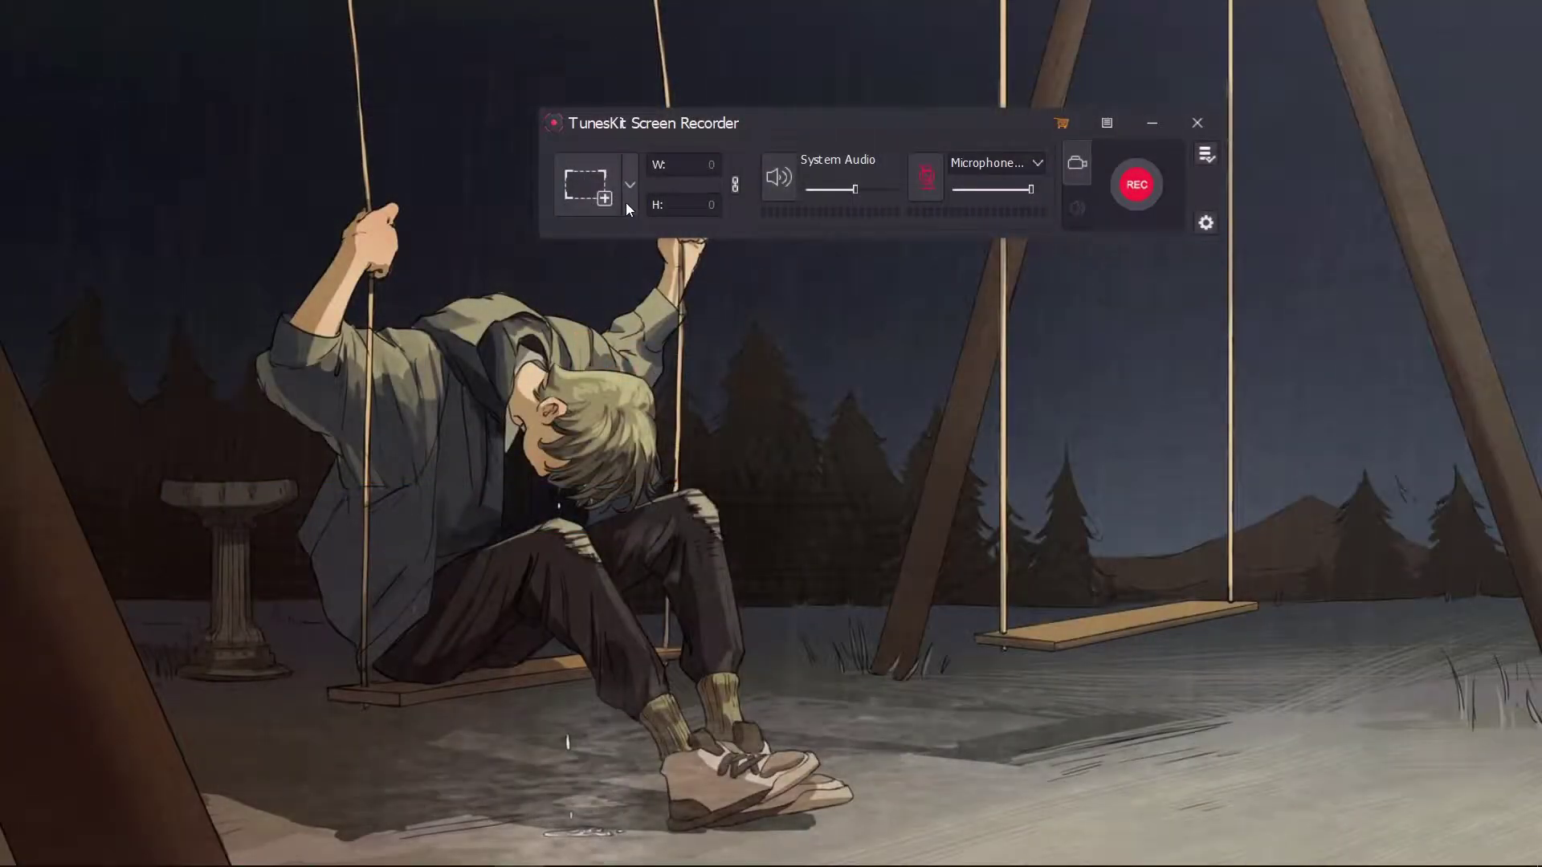
Set the recording area to the 320*240 preset and move its frame down and away from the screen corner
left_click(627, 201)
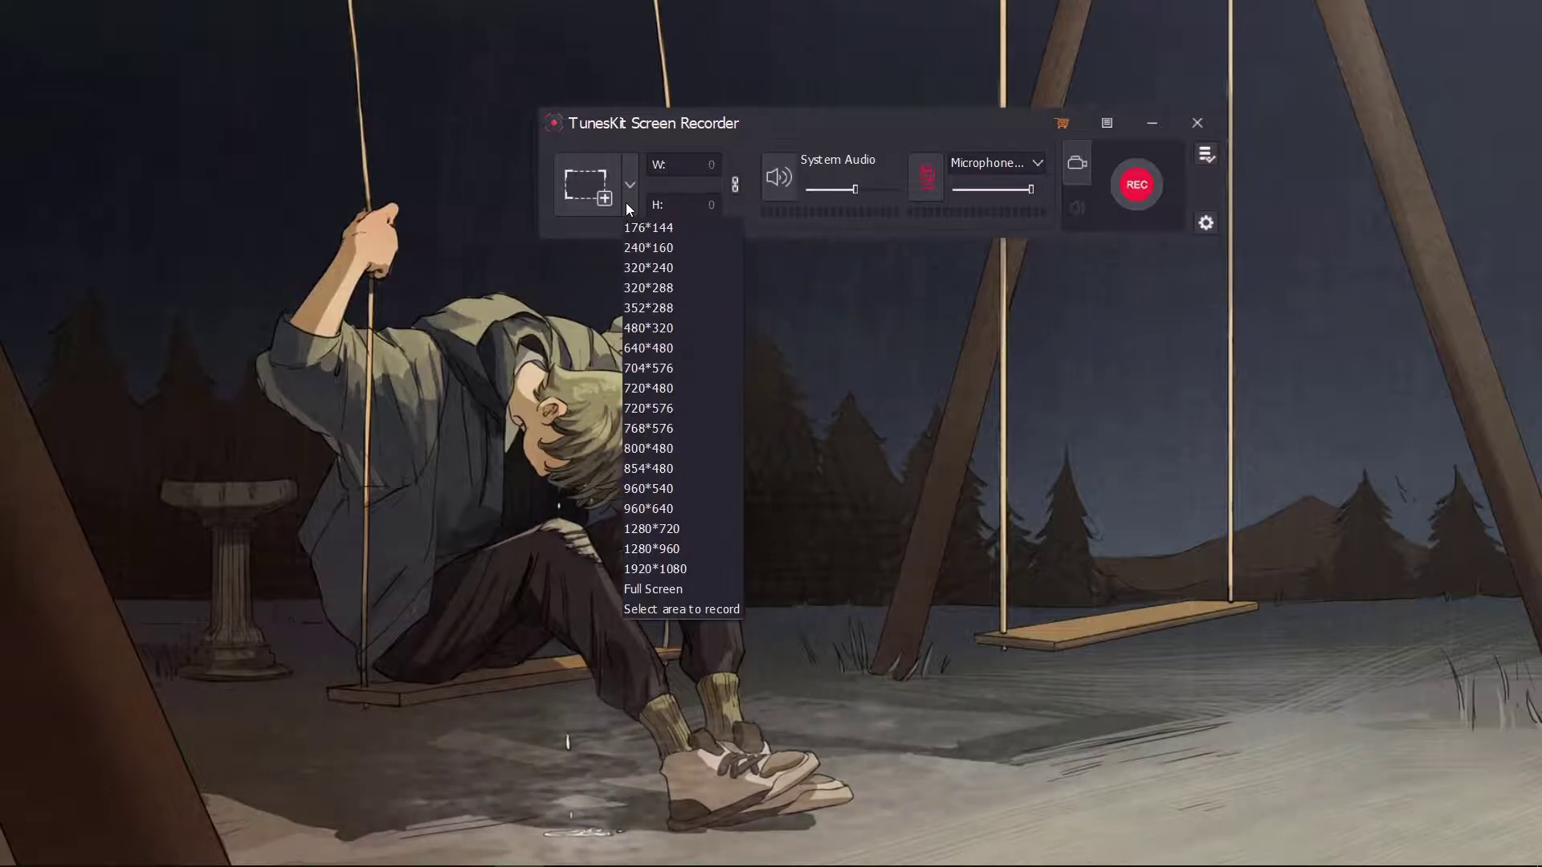
left_click(637, 227)
left_click(630, 186)
left_click(648, 267)
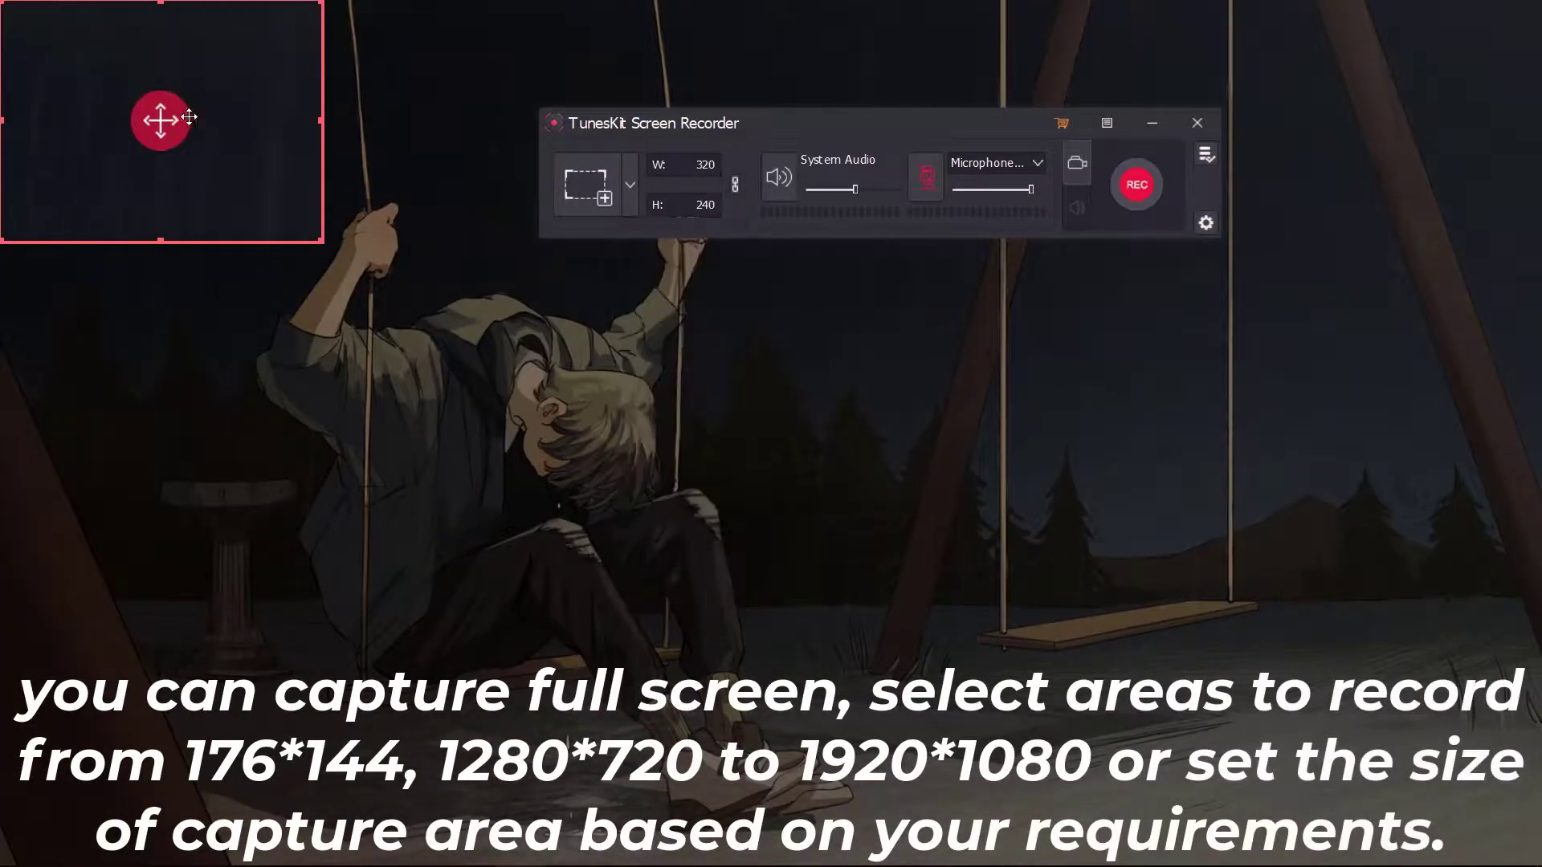
left_click_drag(163, 112, 302, 230)
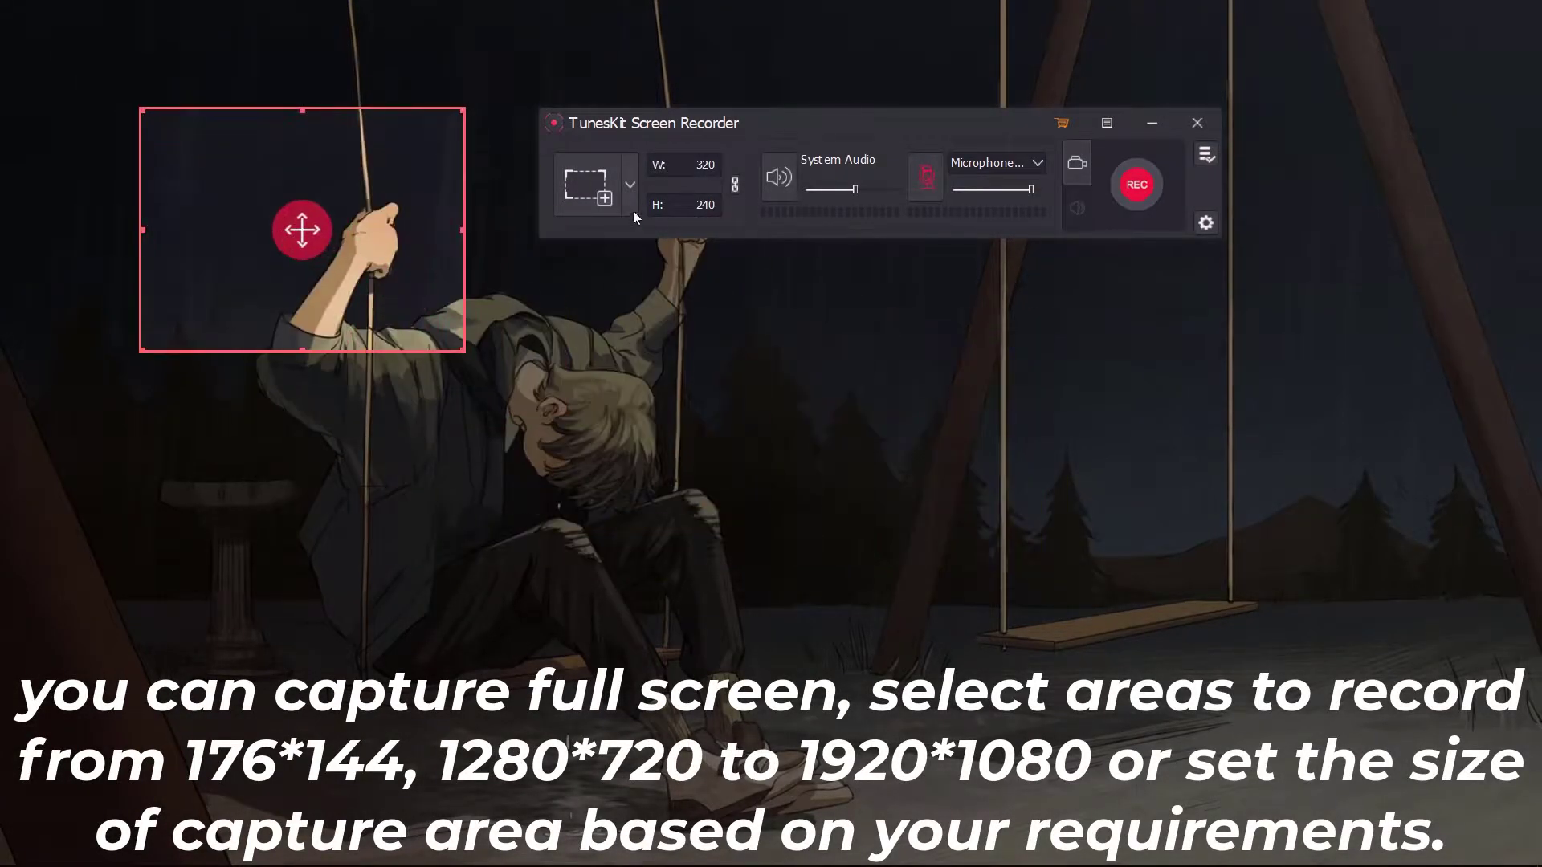
Enlarge the recording area through the 720*576 and 960*640 presets to the whole screen at 1536 by 864
left_click(630, 185)
left_click(658, 410)
left_click(630, 185)
left_click(648, 509)
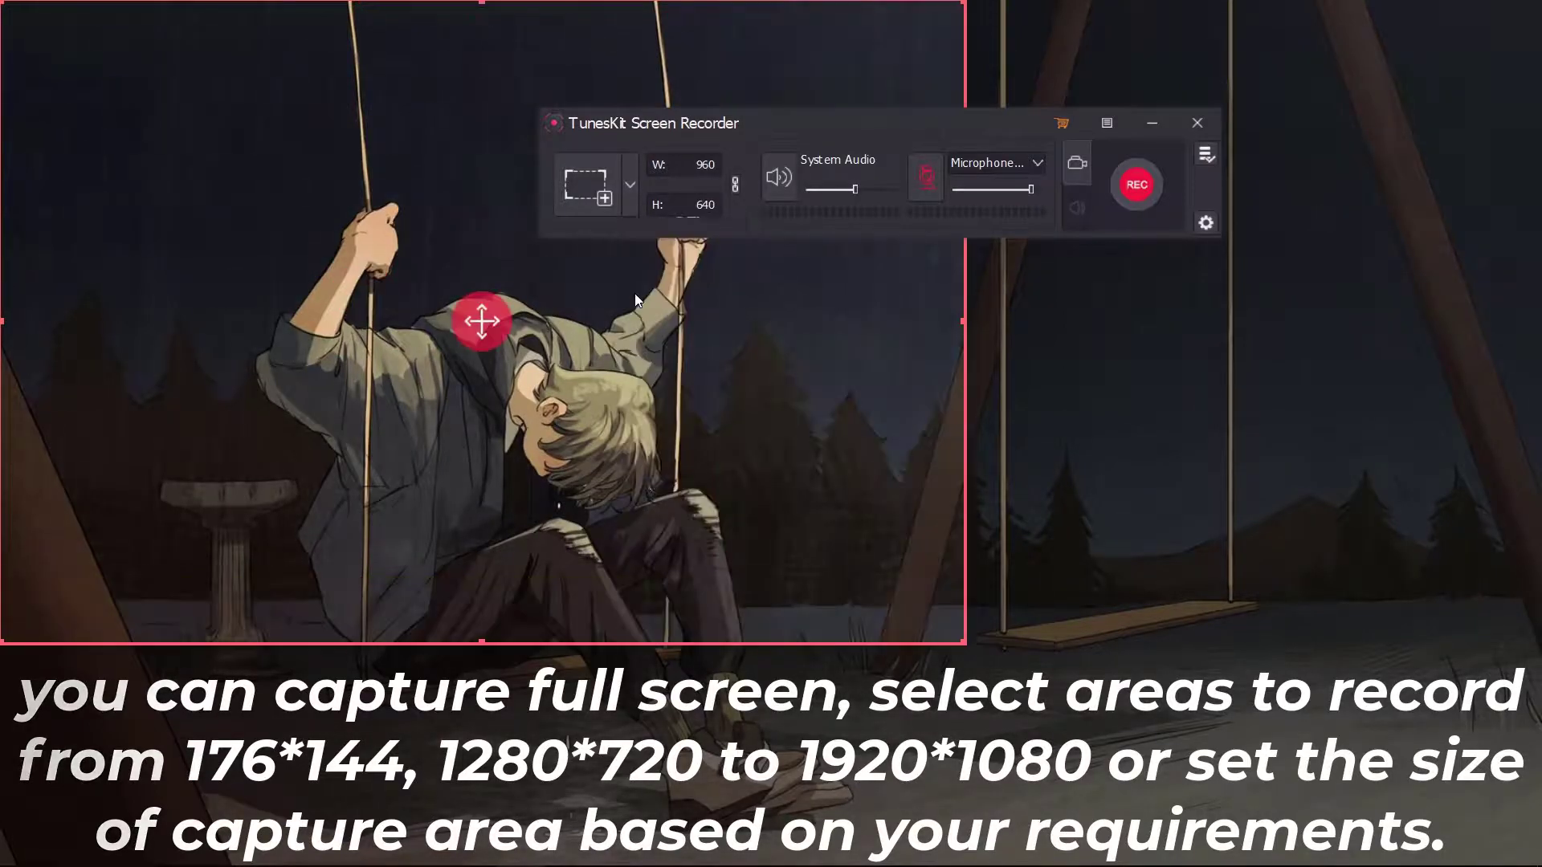
left_click(631, 185)
left_click(663, 564)
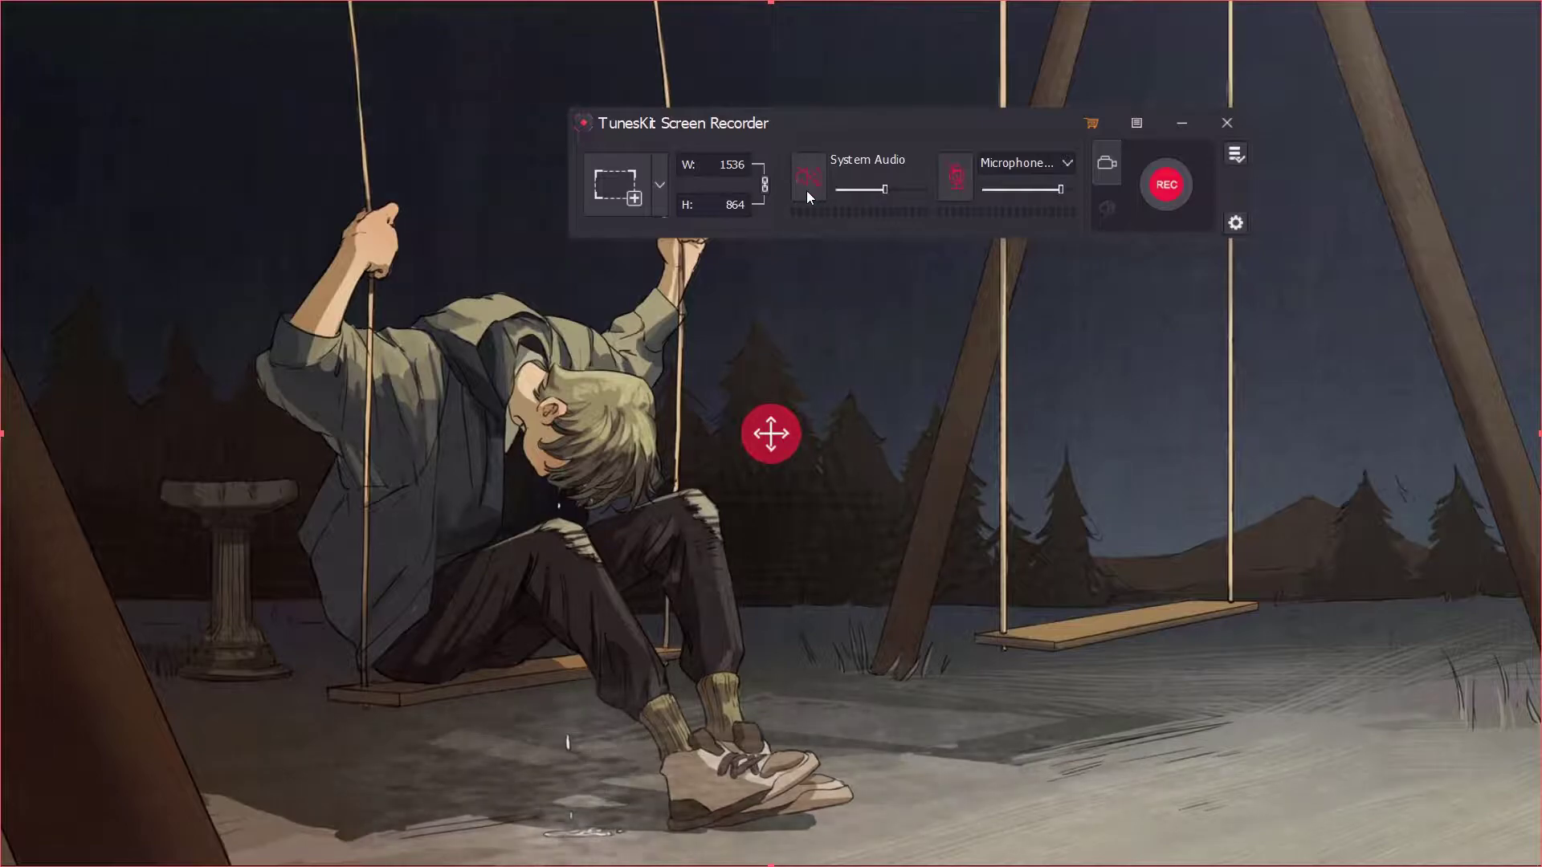
Raise the system audio volume slightly, and mute the microphone with Microphone (Realtek(R) Audio) as its source
left_click_drag(880, 189, 888, 189)
left_click(954, 178)
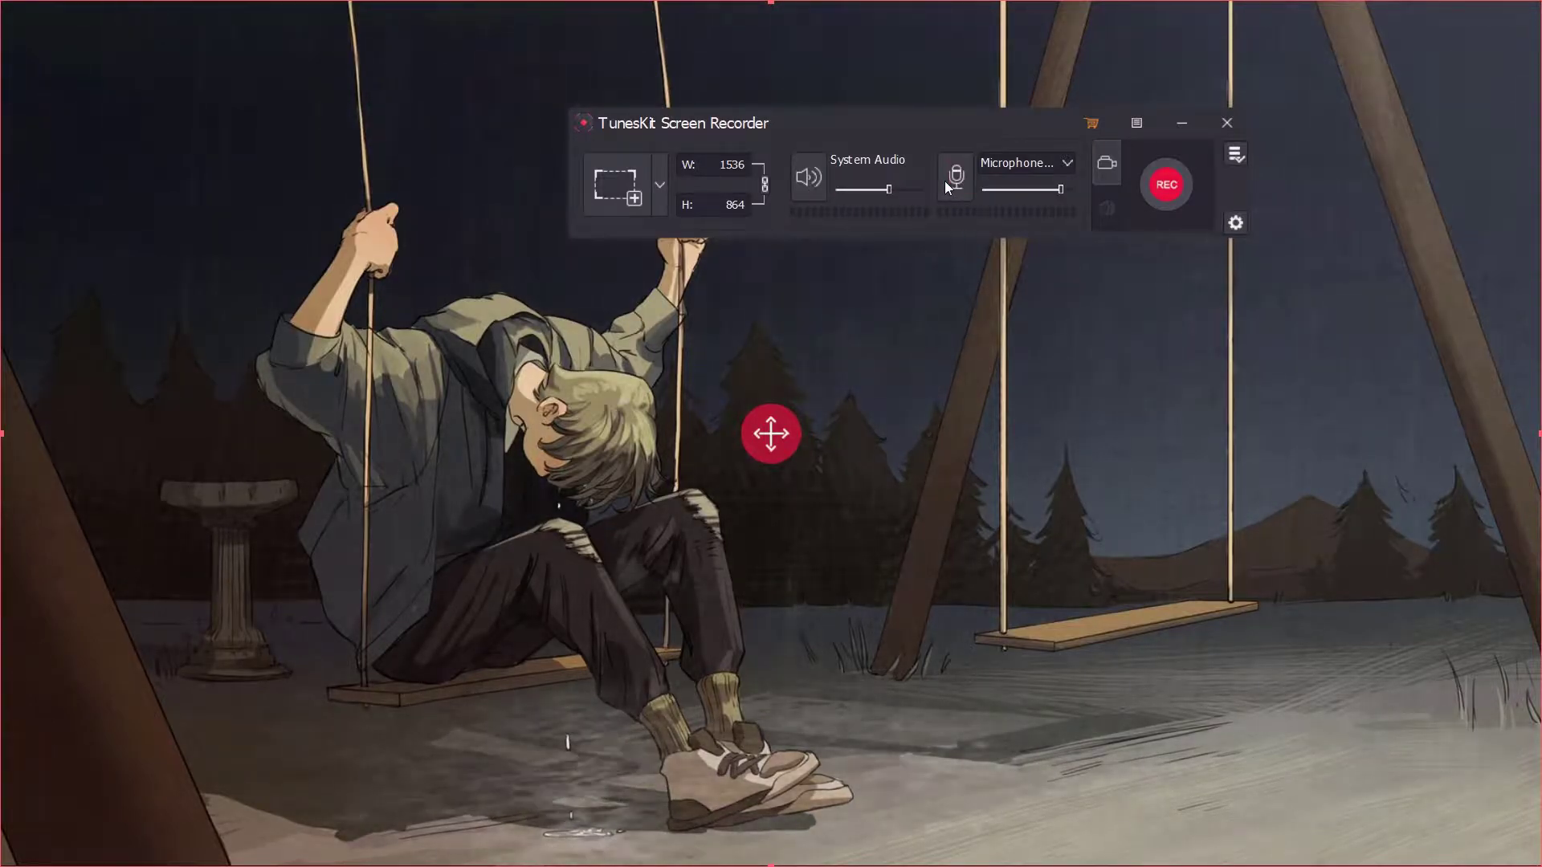
left_click(954, 180)
left_click(1062, 165)
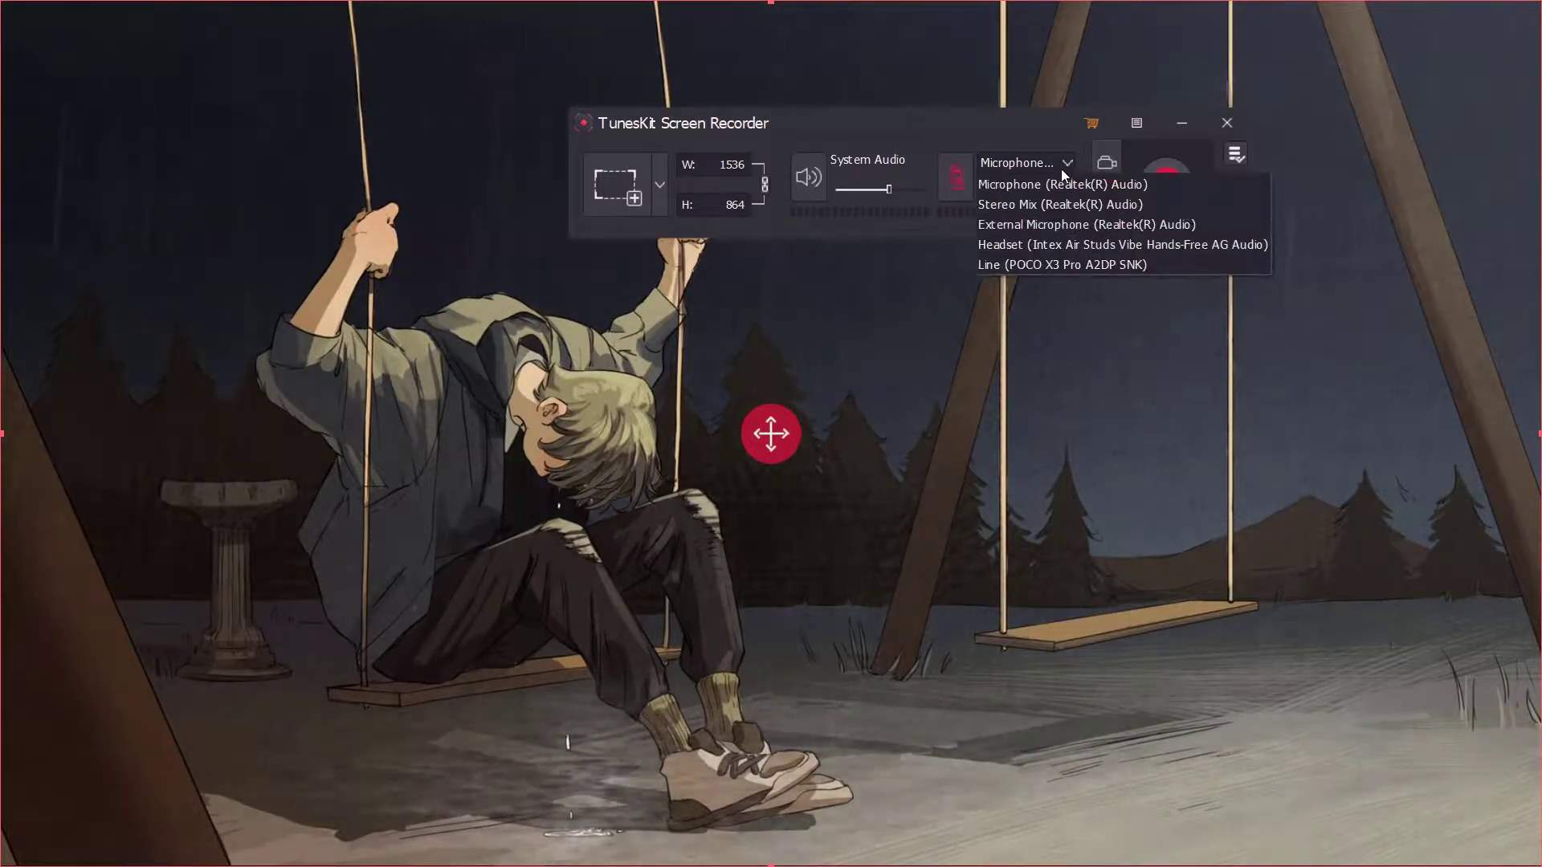
left_click(1037, 185)
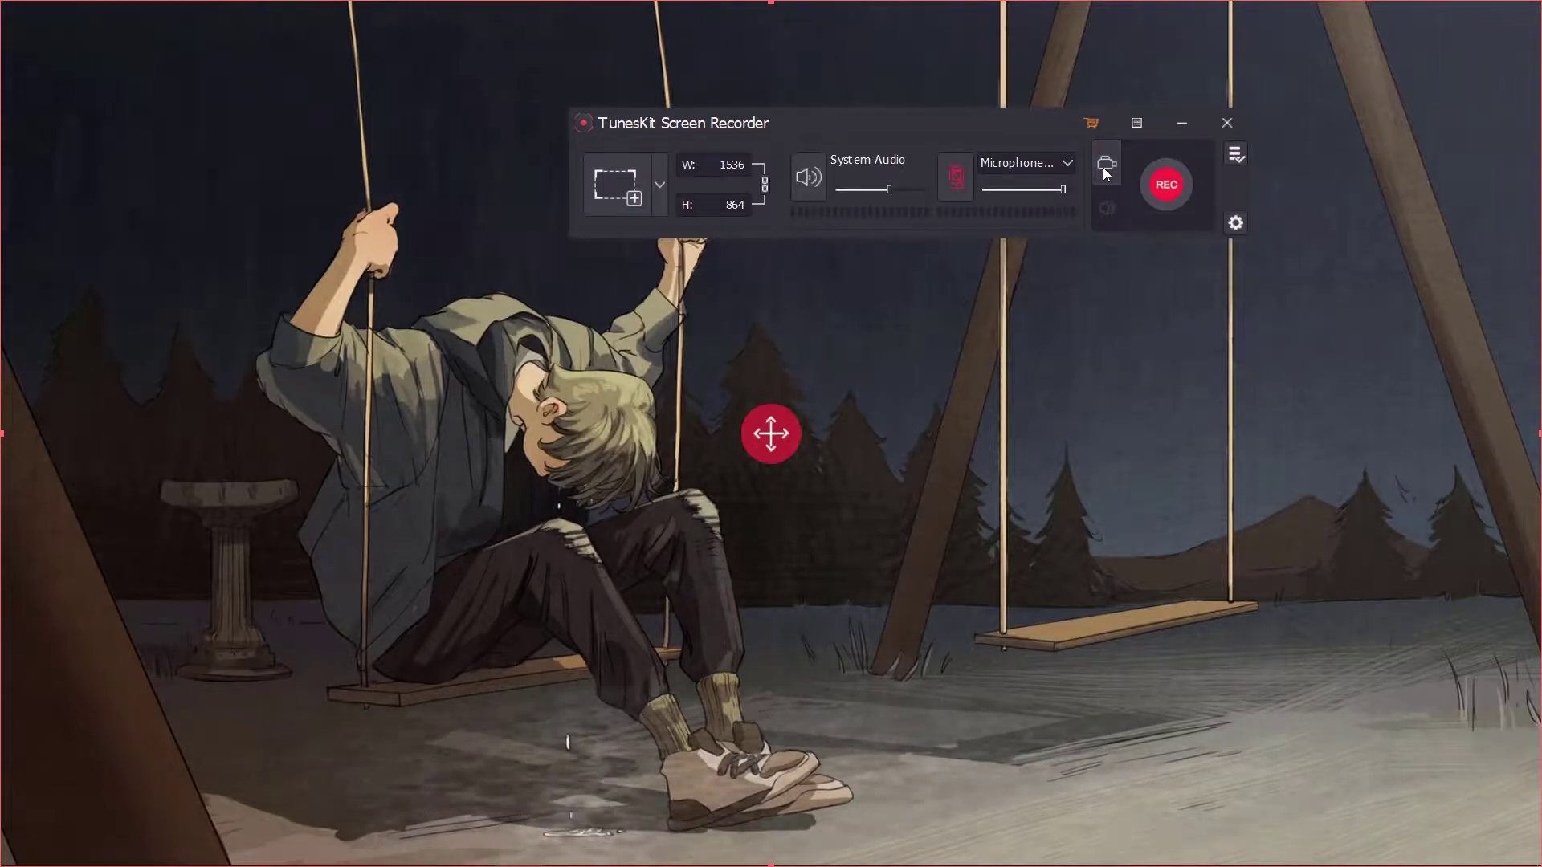
Switch the recorder to audio-only capture and return it to video capture
left_click(1098, 227)
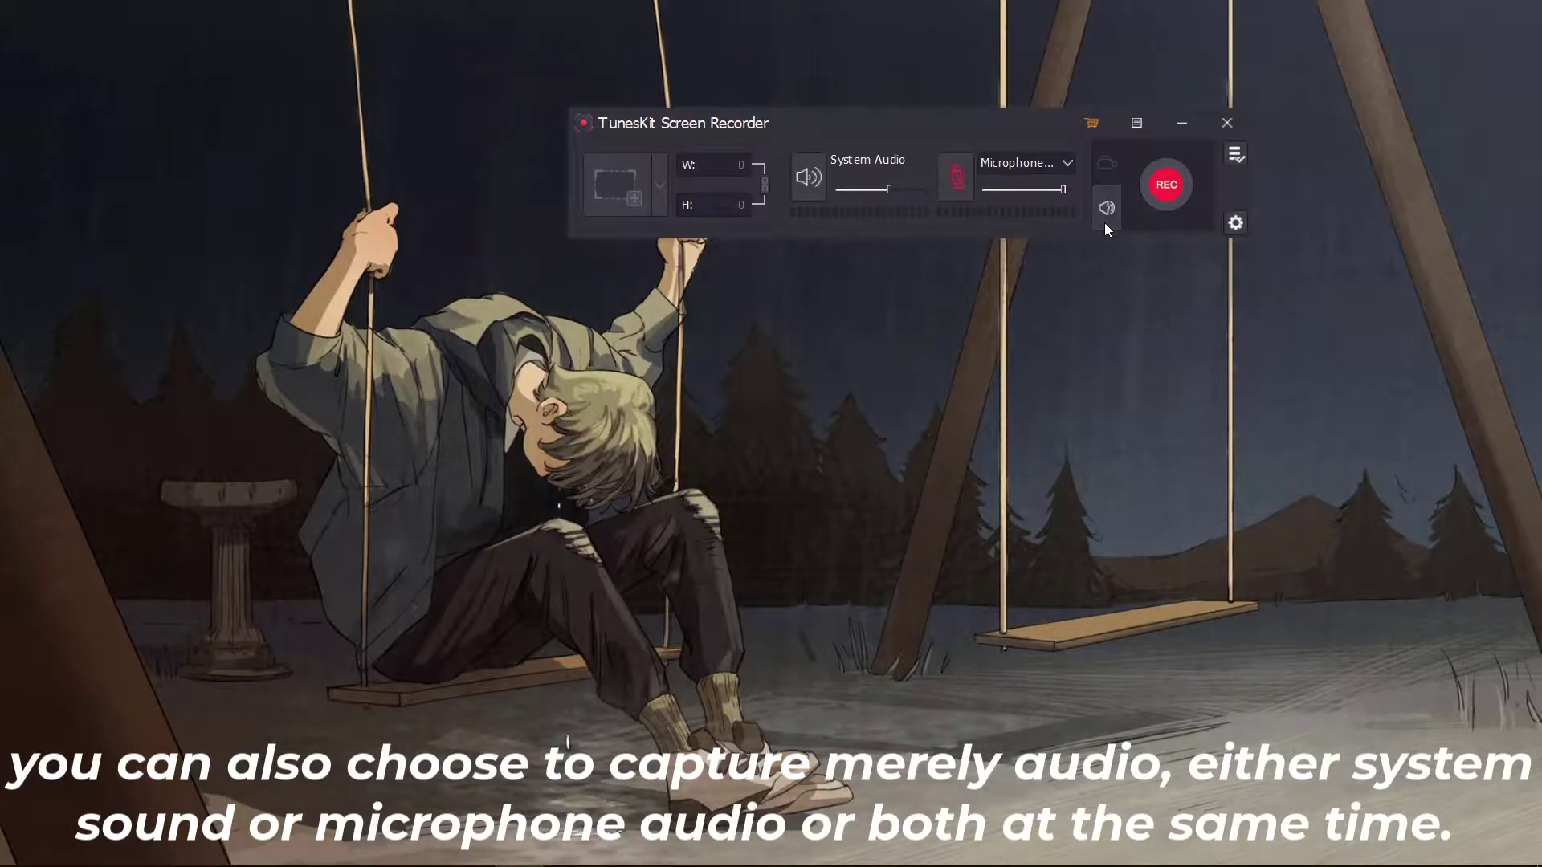
left_click(1108, 165)
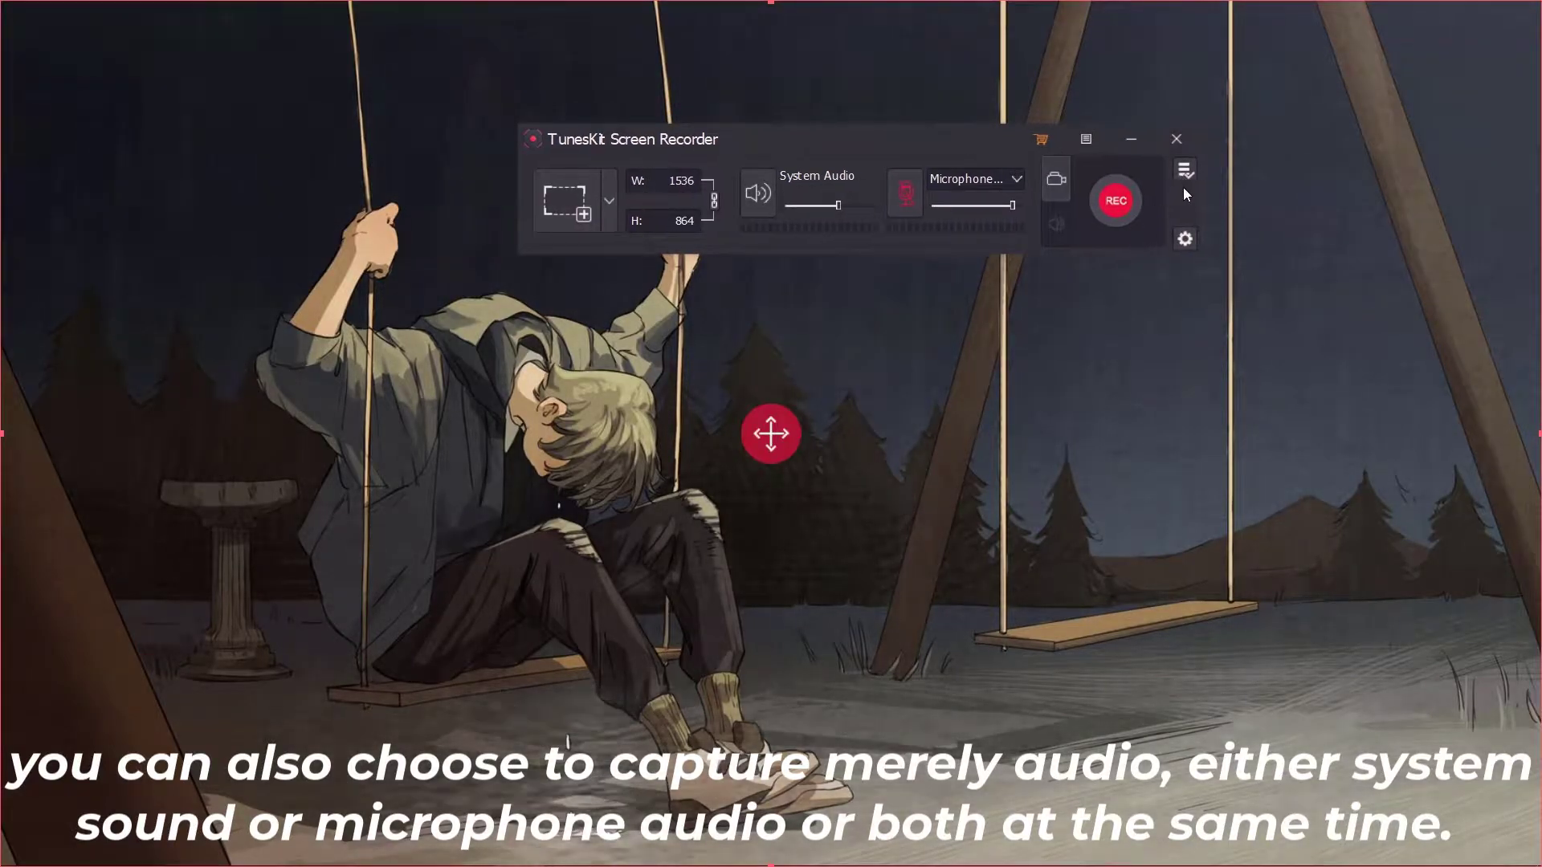
Open the recording settings and look at the save location, keeping the Converted folder
left_click(1184, 171)
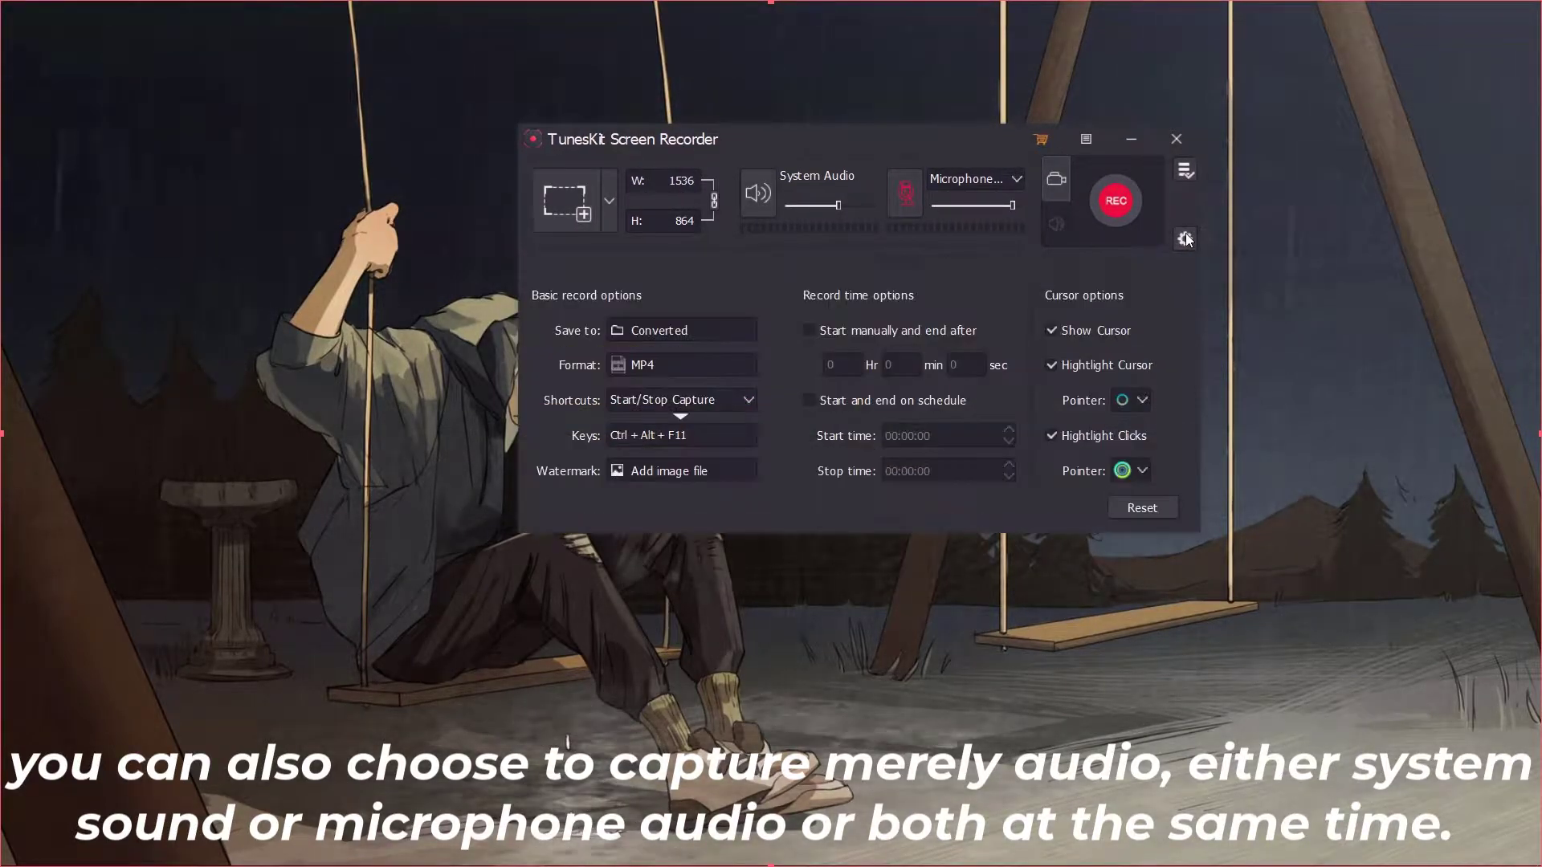
left_click(696, 329)
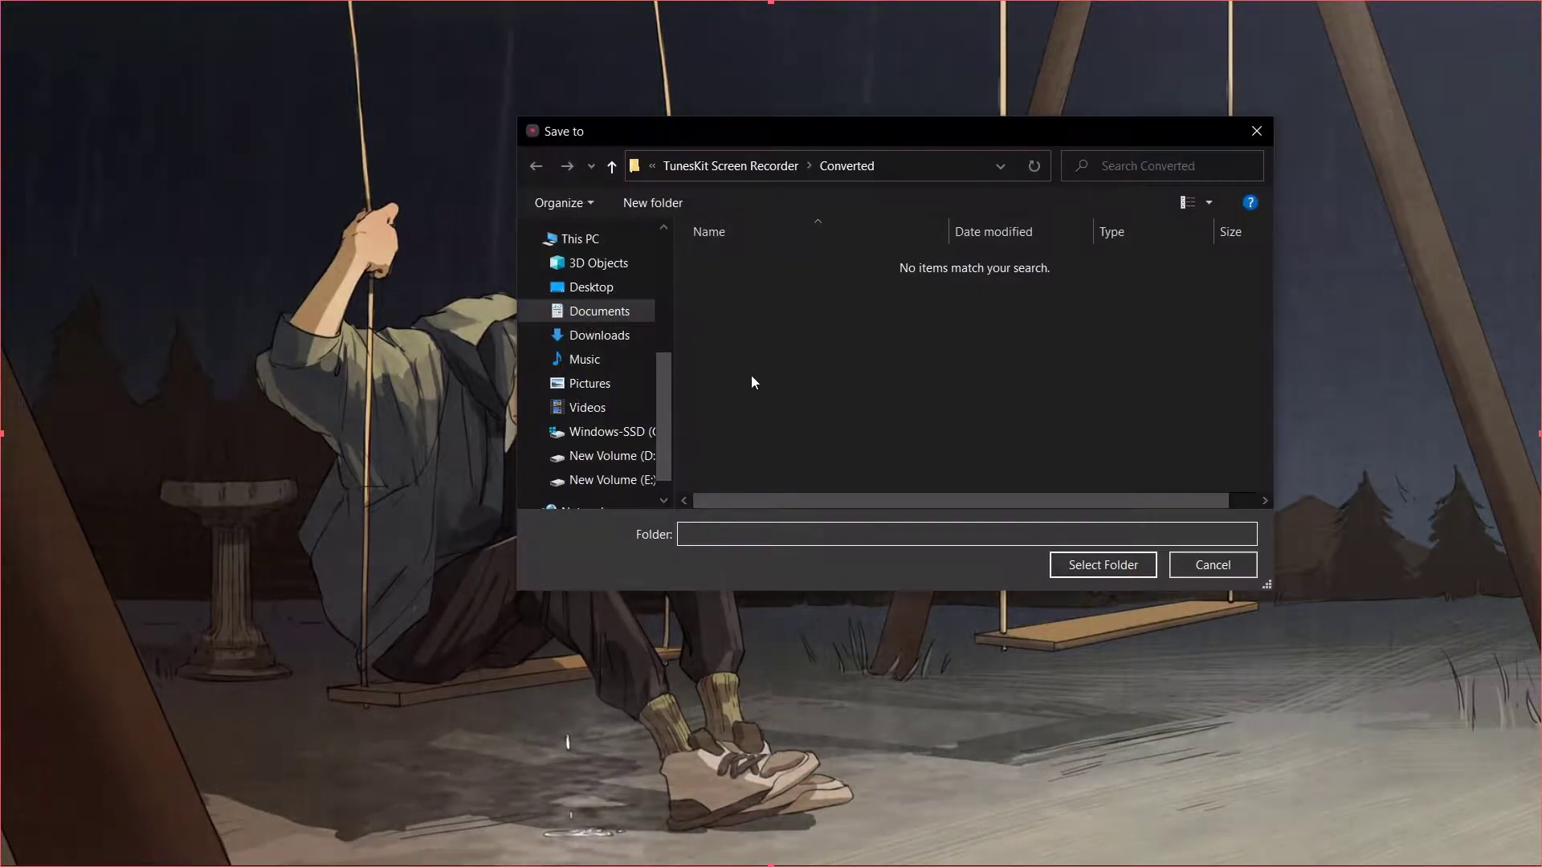
left_click(1203, 569)
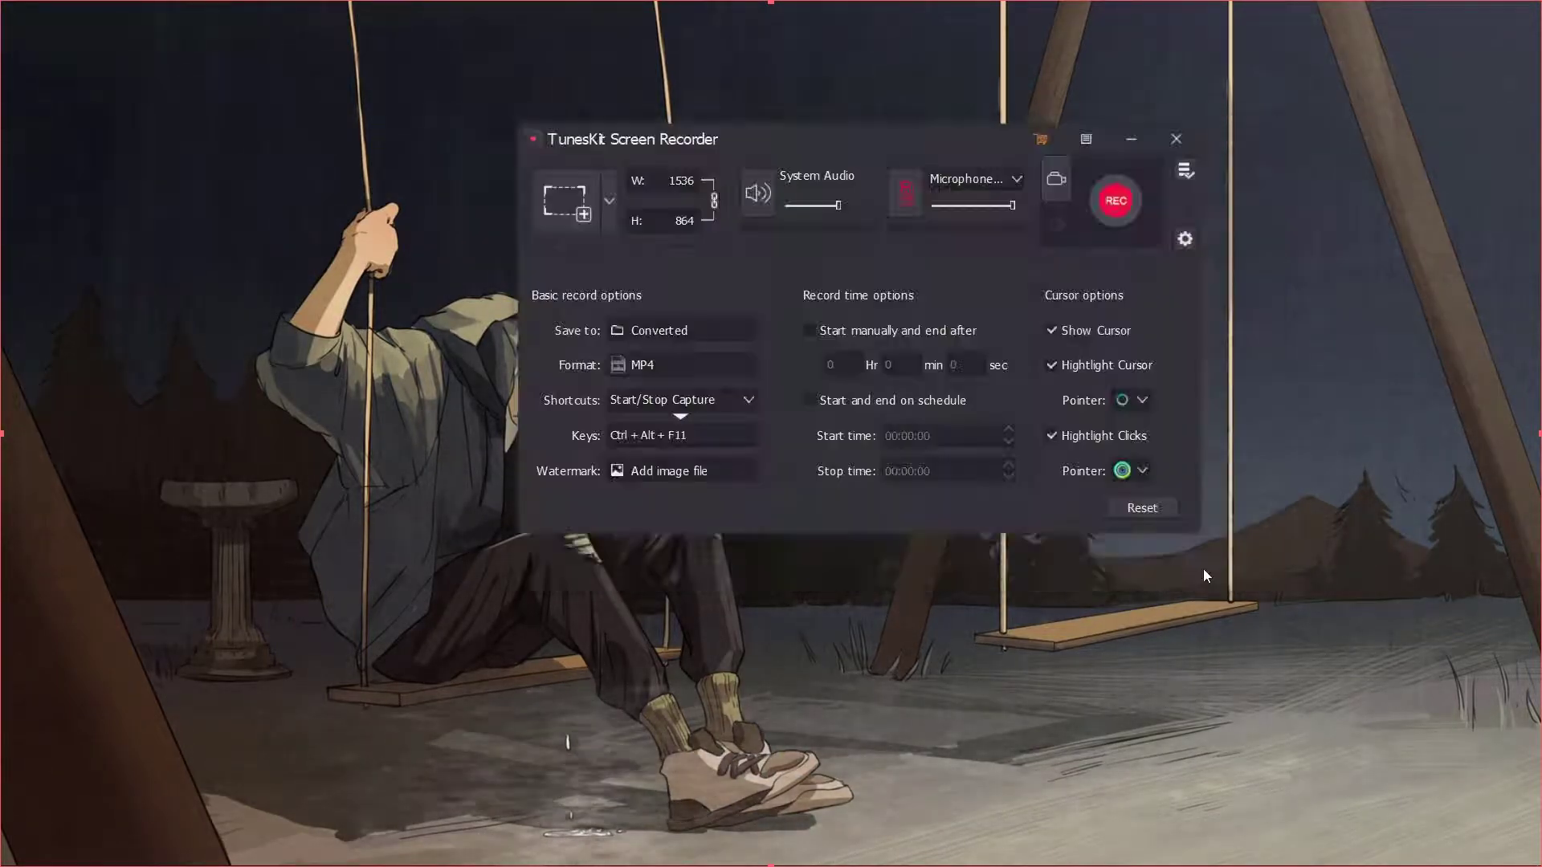
Open the output format settings and examine the formats offered for general video, devices, HD video and web video
left_click(651, 366)
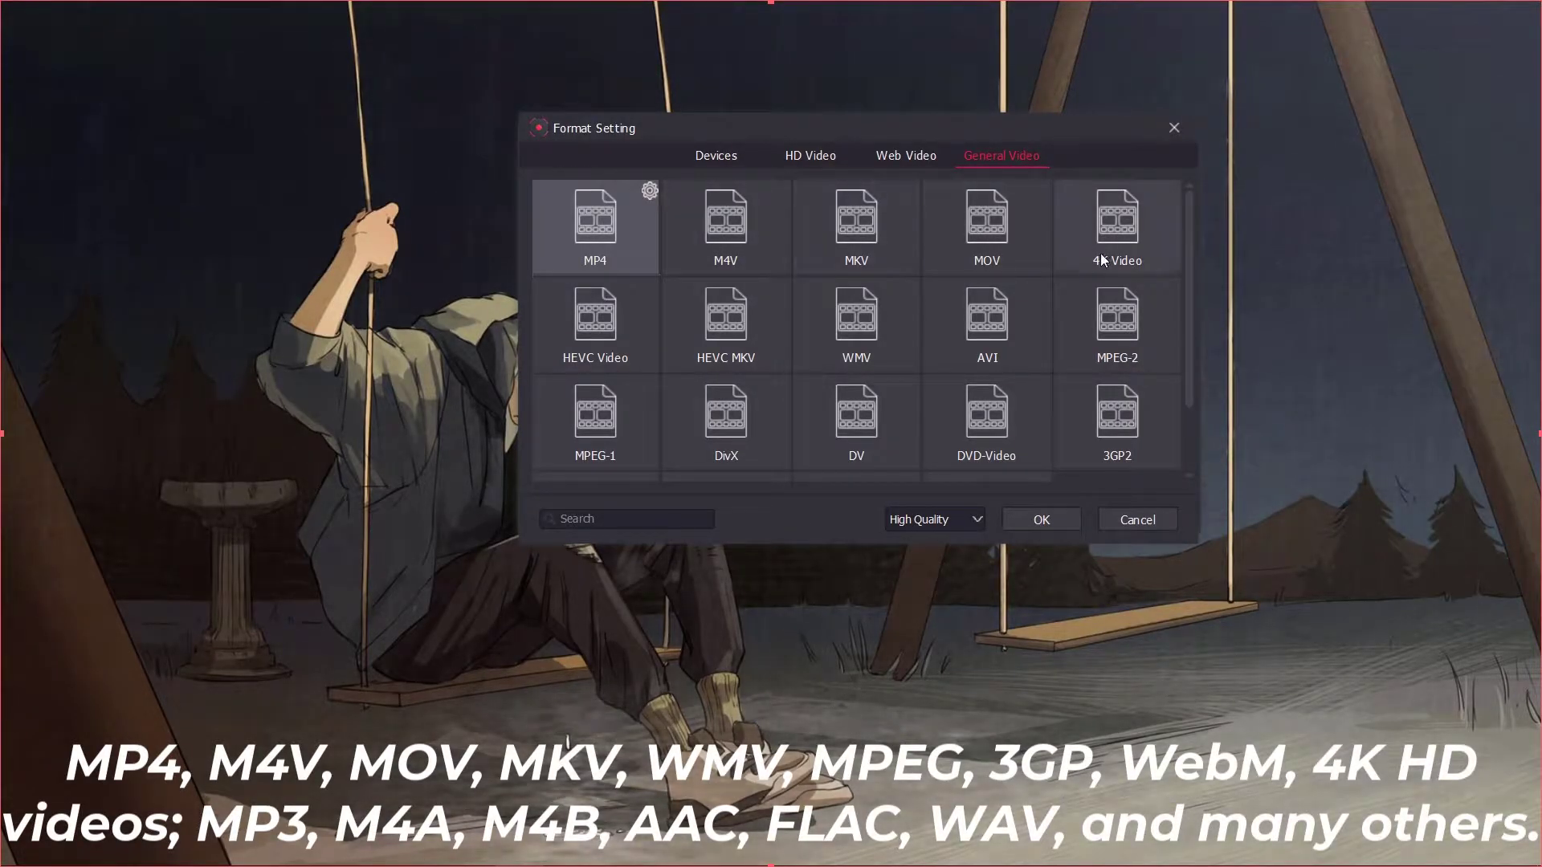
scroll(1108, 265, "down", 2)
scroll(580, 436, "up", 2)
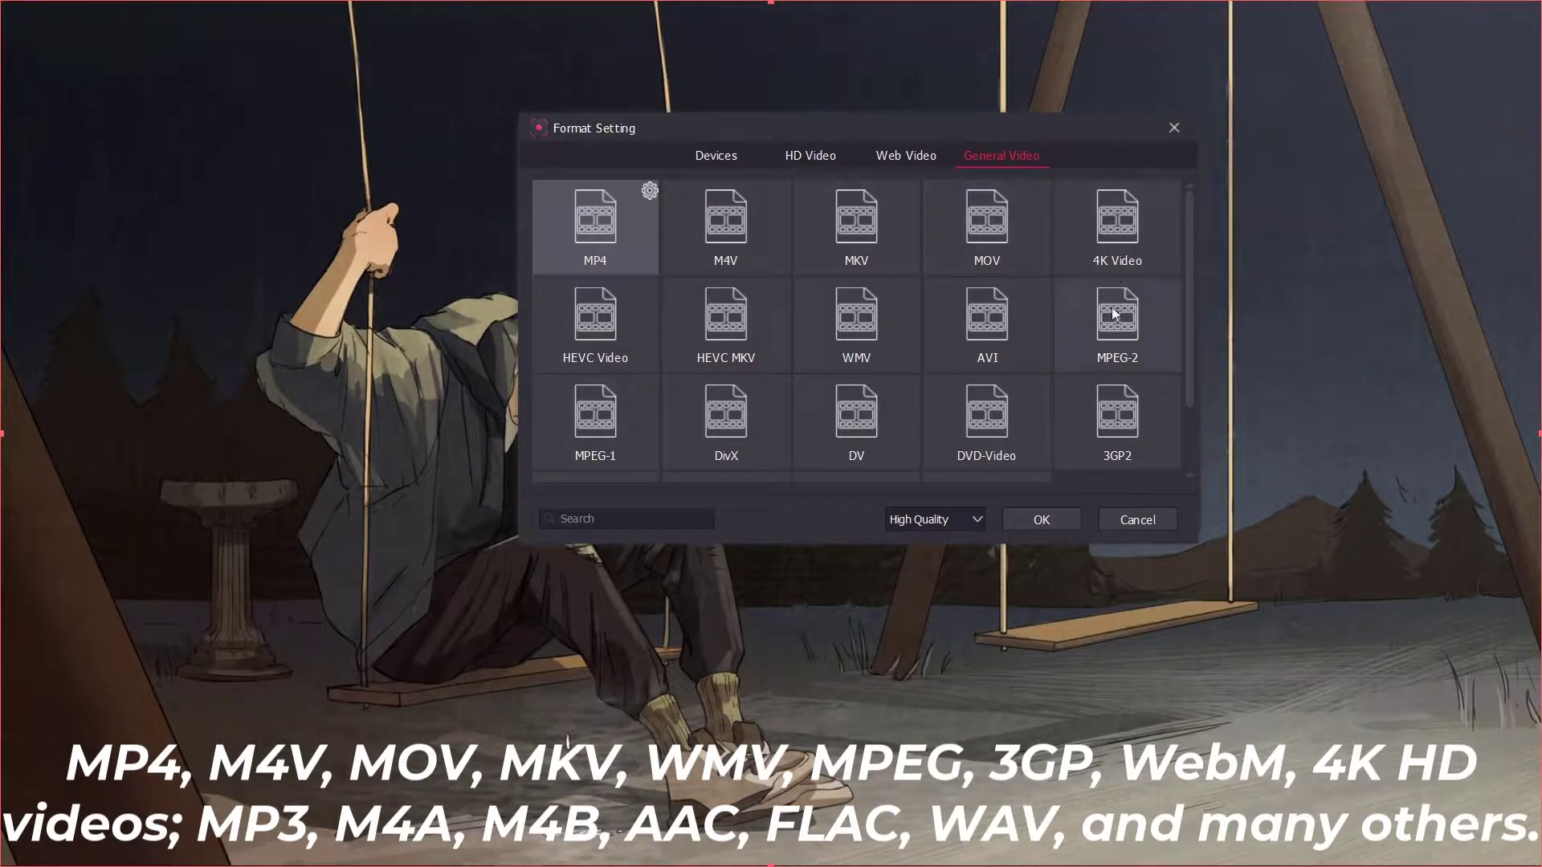
scroll(878, 402, "down", 2)
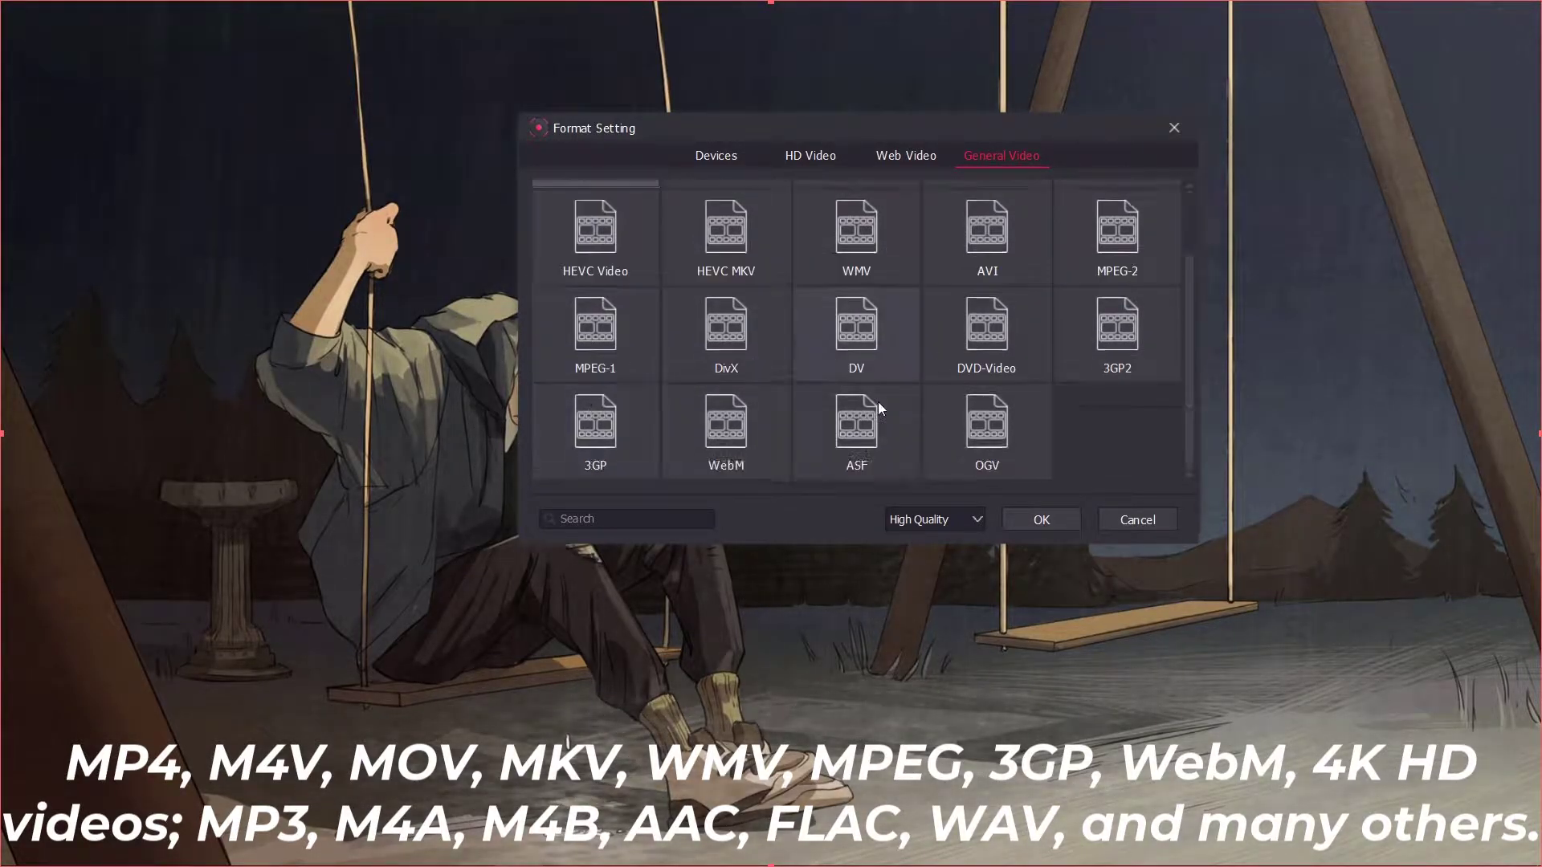
scroll(877, 393, "up", 2)
left_click(716, 157)
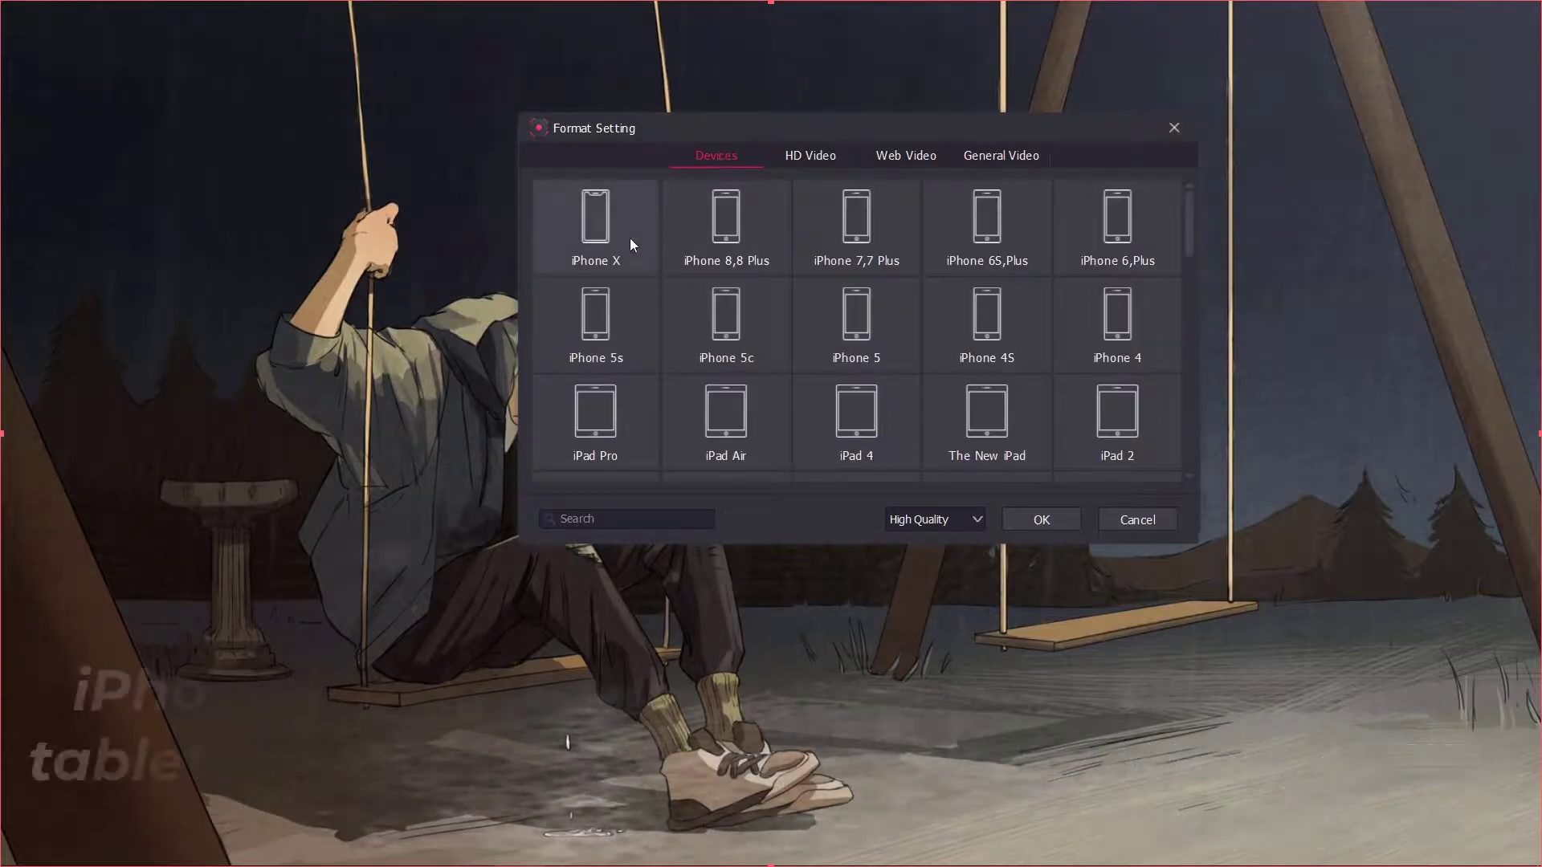
scroll(792, 240, "down", 10)
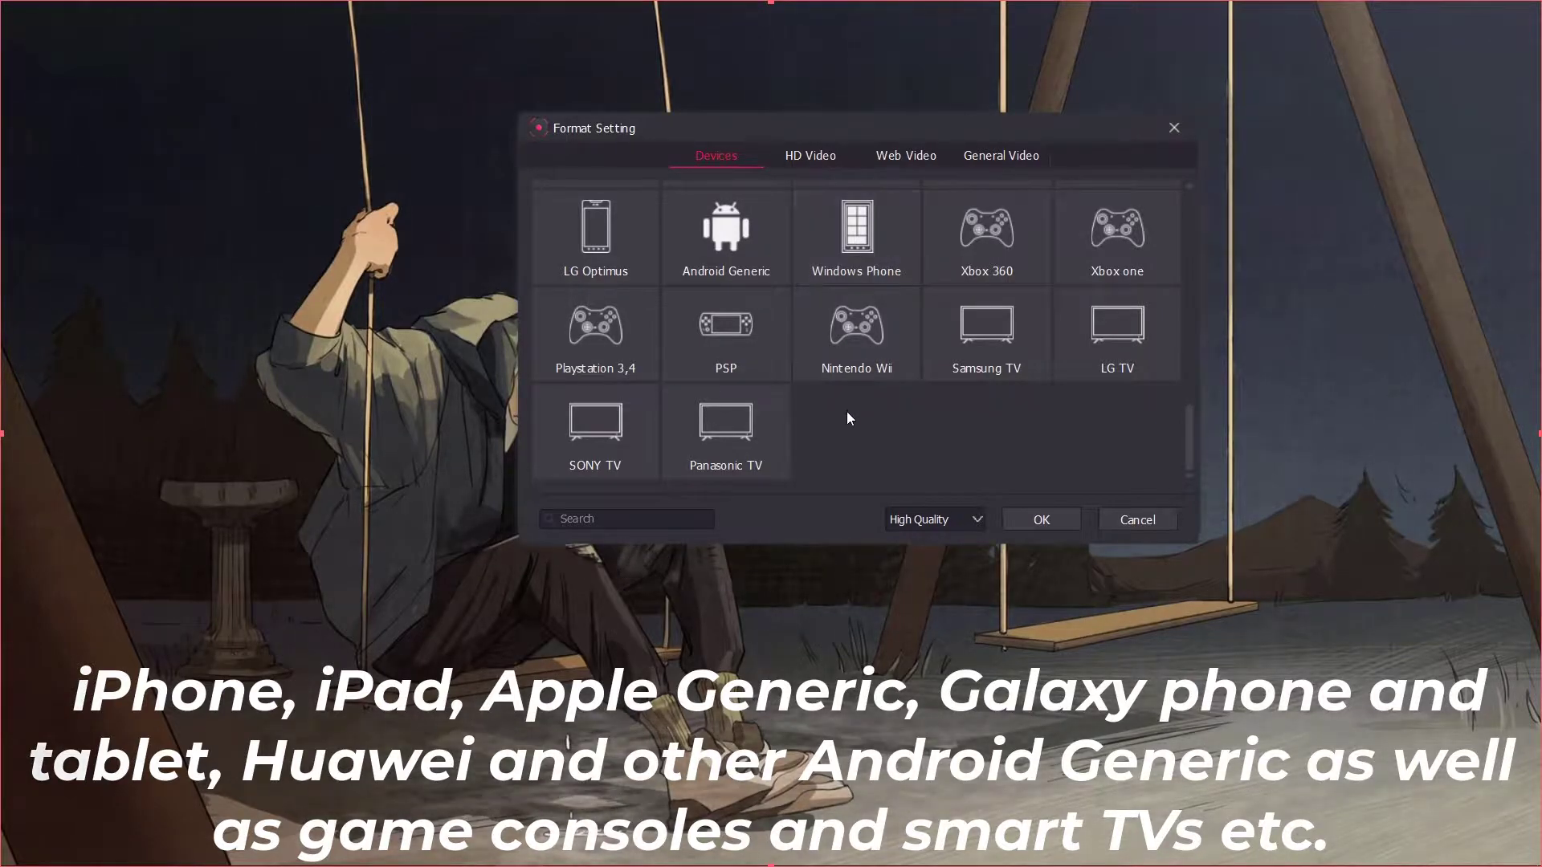
scroll(847, 411, "up", 10)
left_click(808, 156)
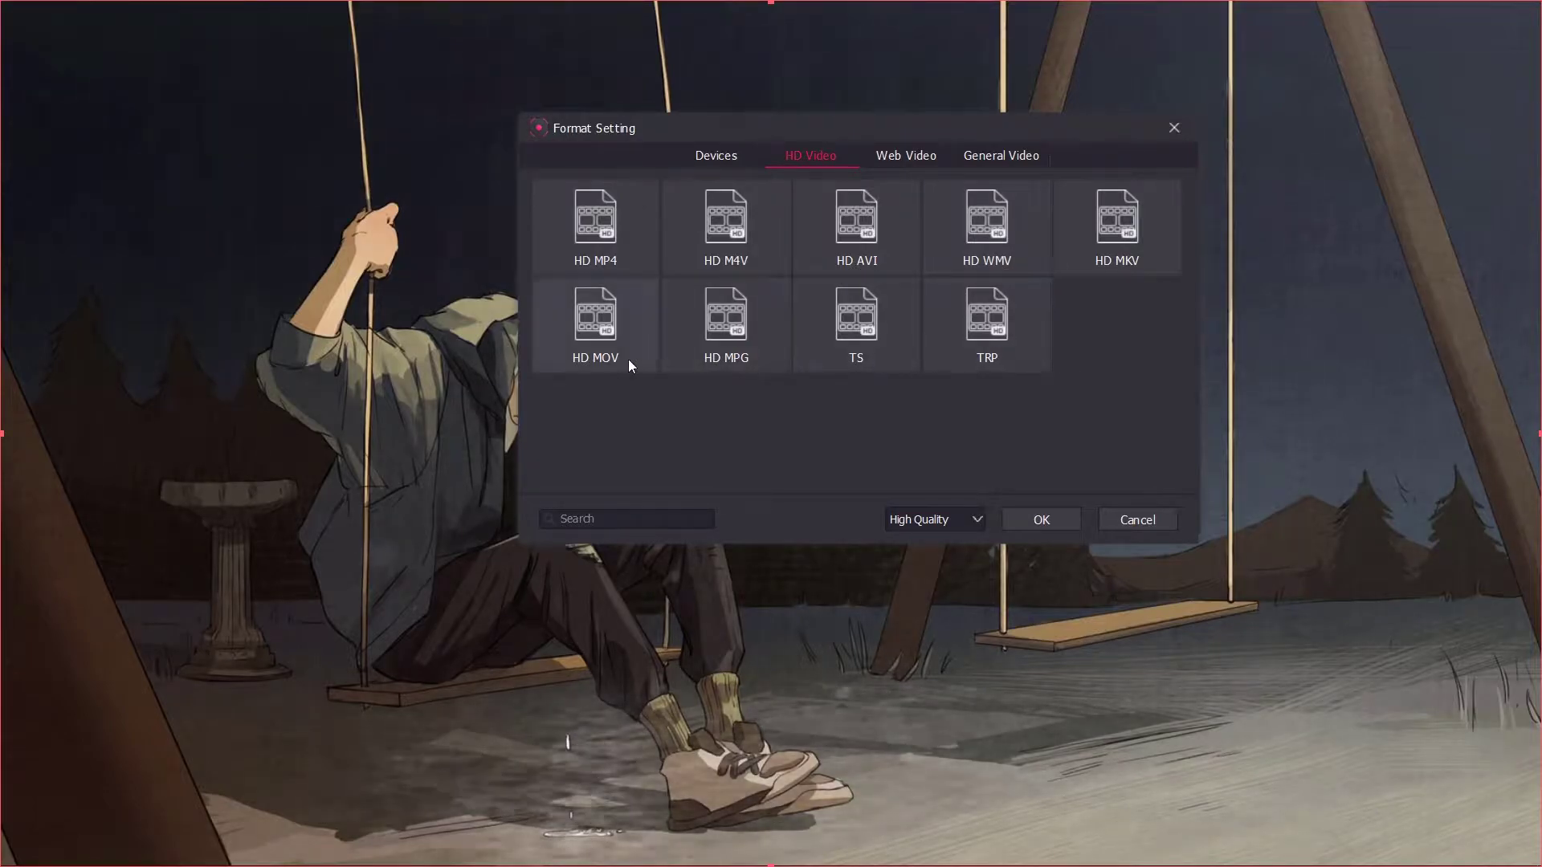
left_click(912, 159)
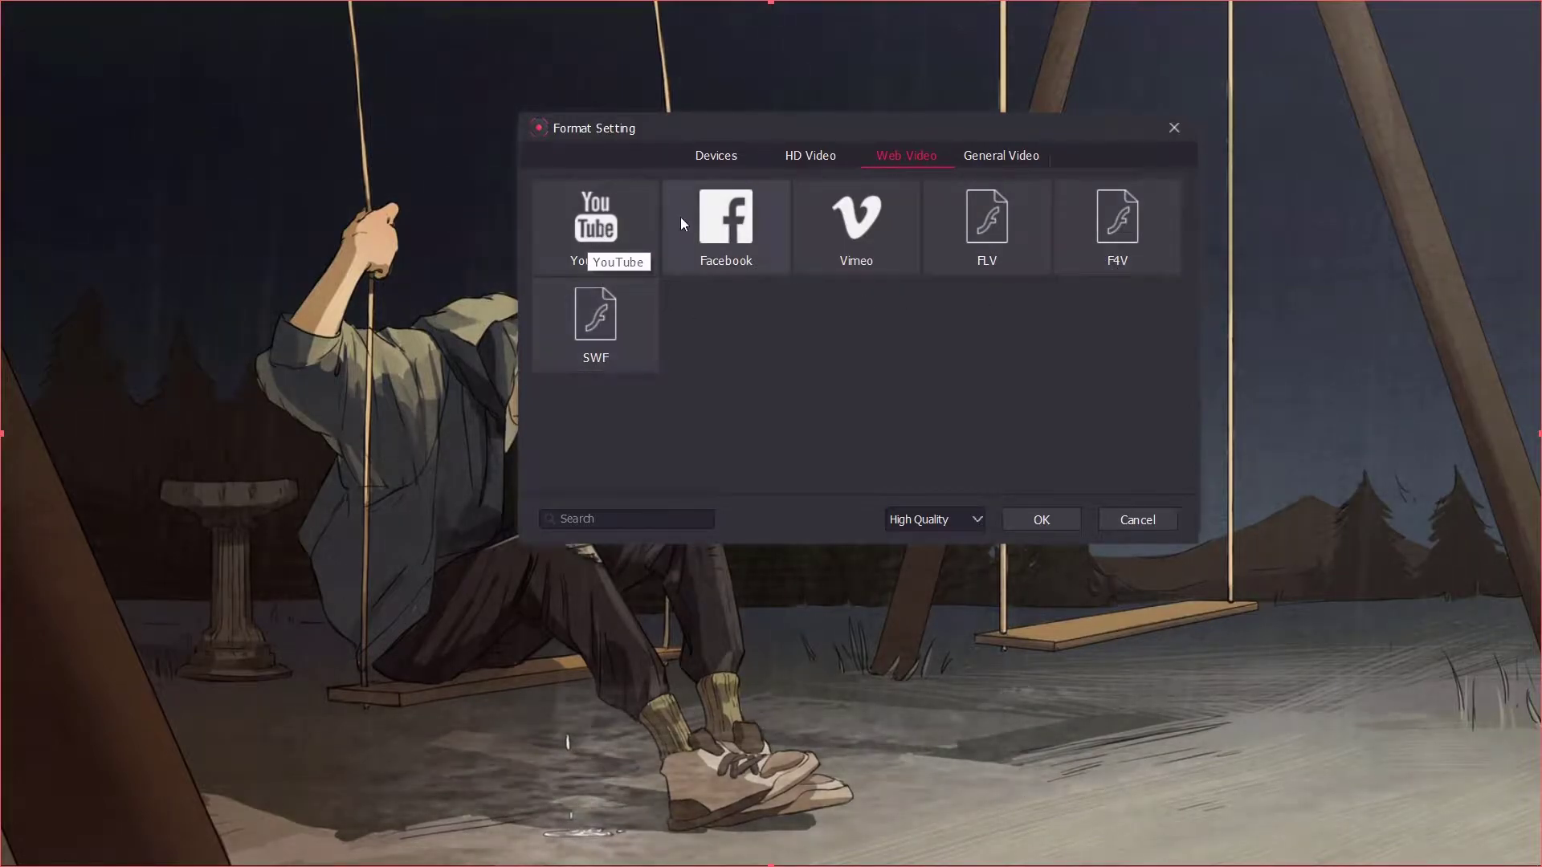
Customize the HD MP4 output with a 60 fps frame rate, automatic bit rate and 100 % quality
left_click(810, 155)
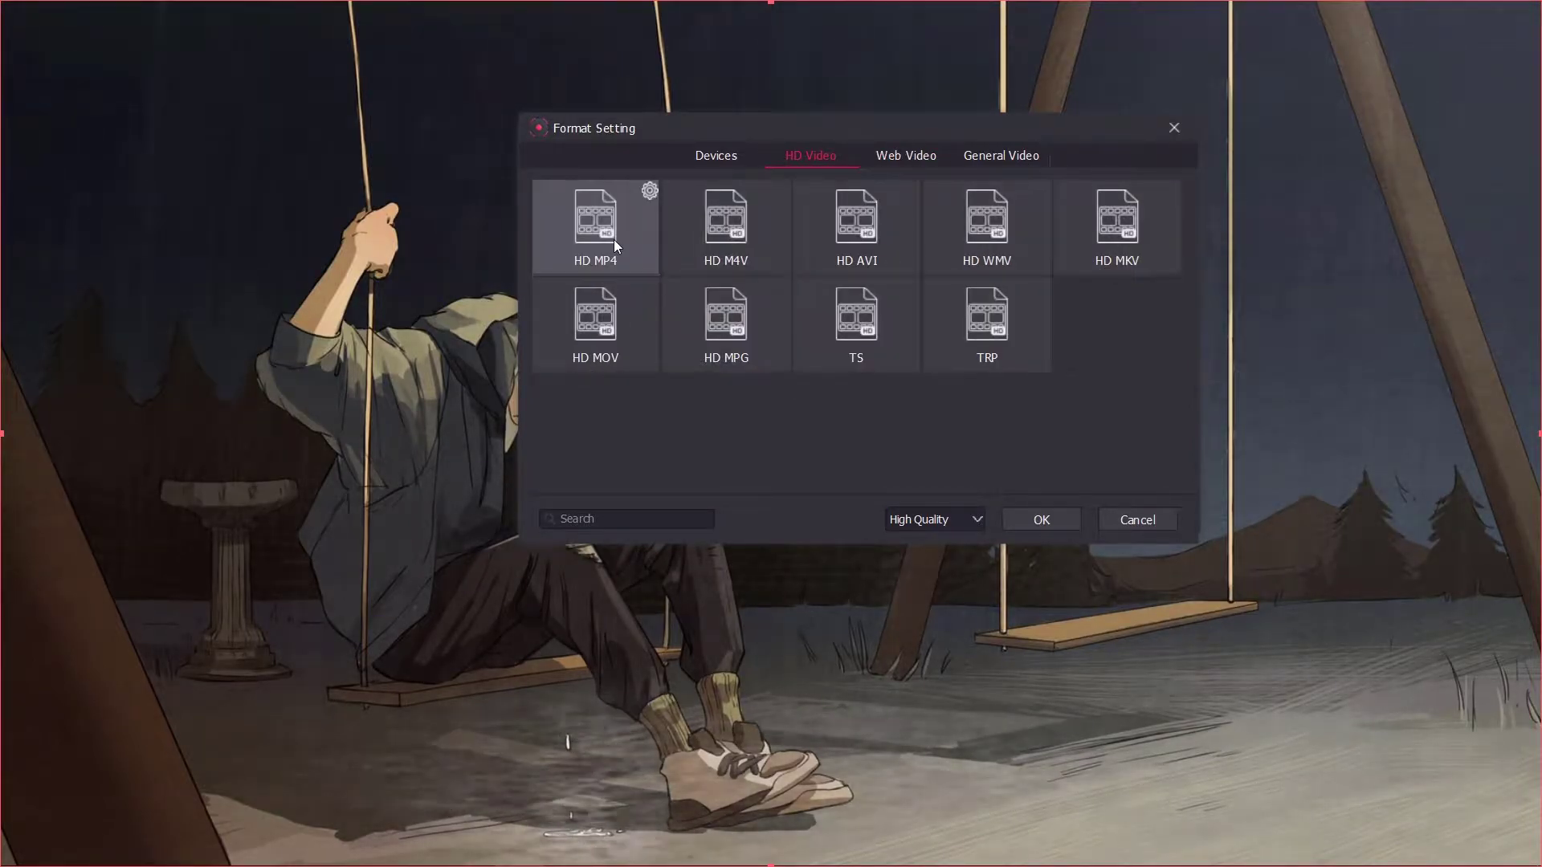
left_click(650, 191)
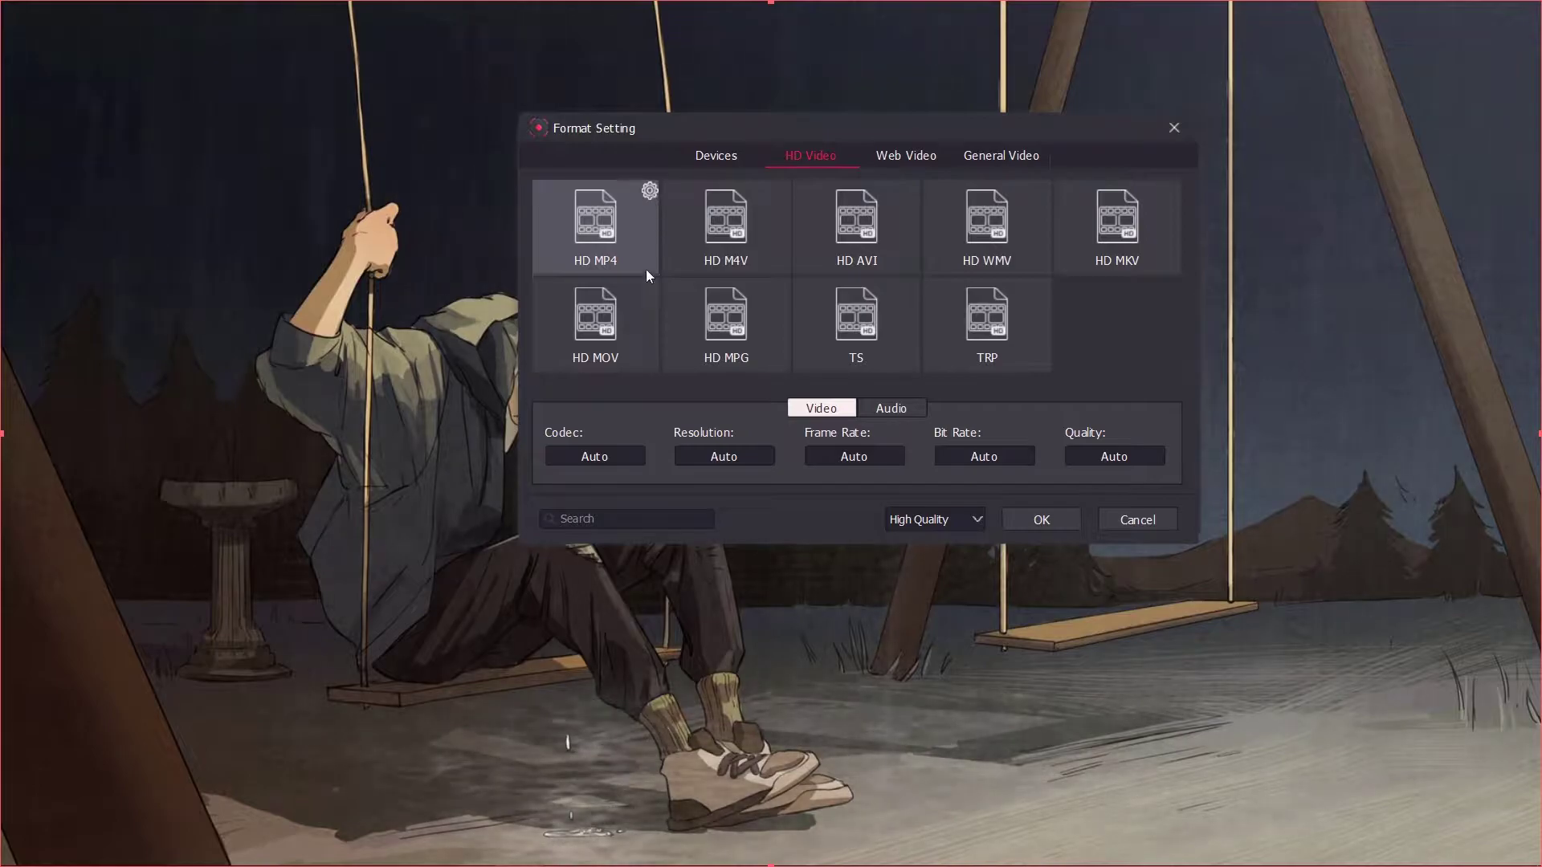
left_click(880, 461)
left_click(860, 631)
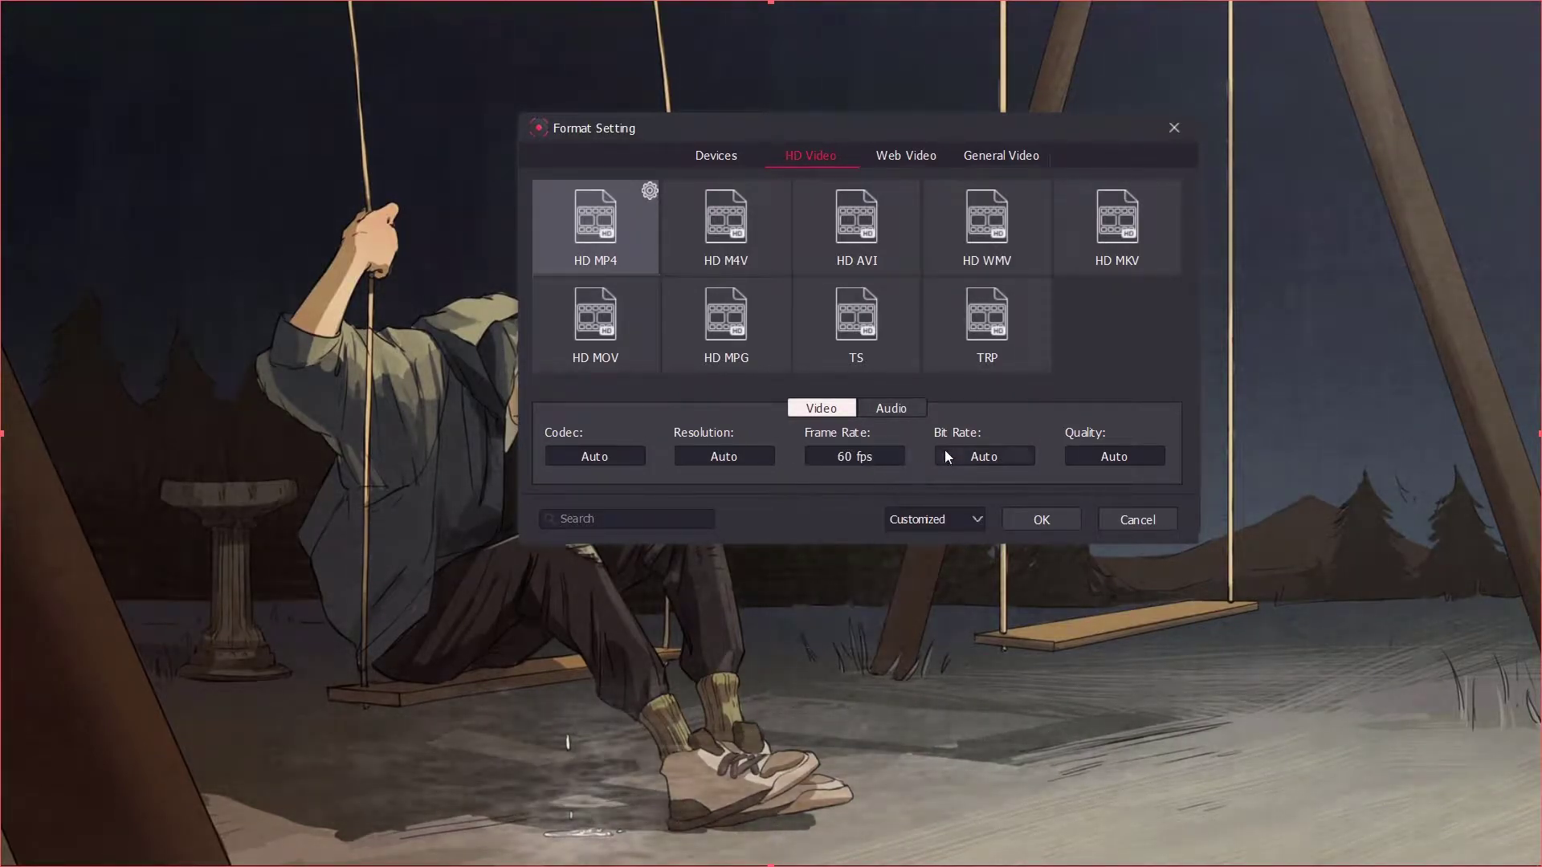
left_click(980, 455)
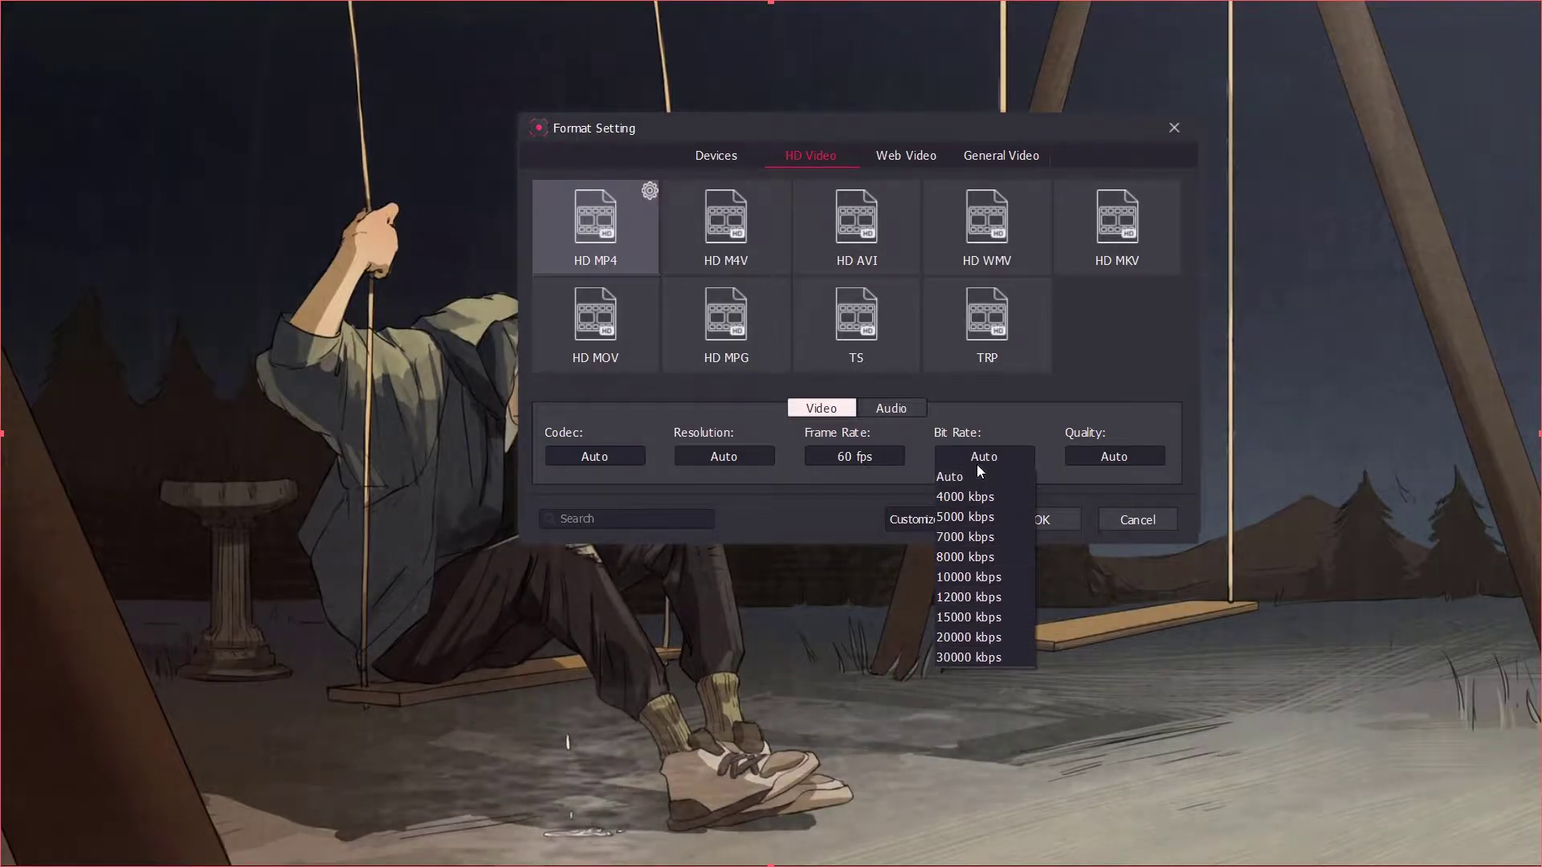
left_click(978, 474)
left_click(1108, 454)
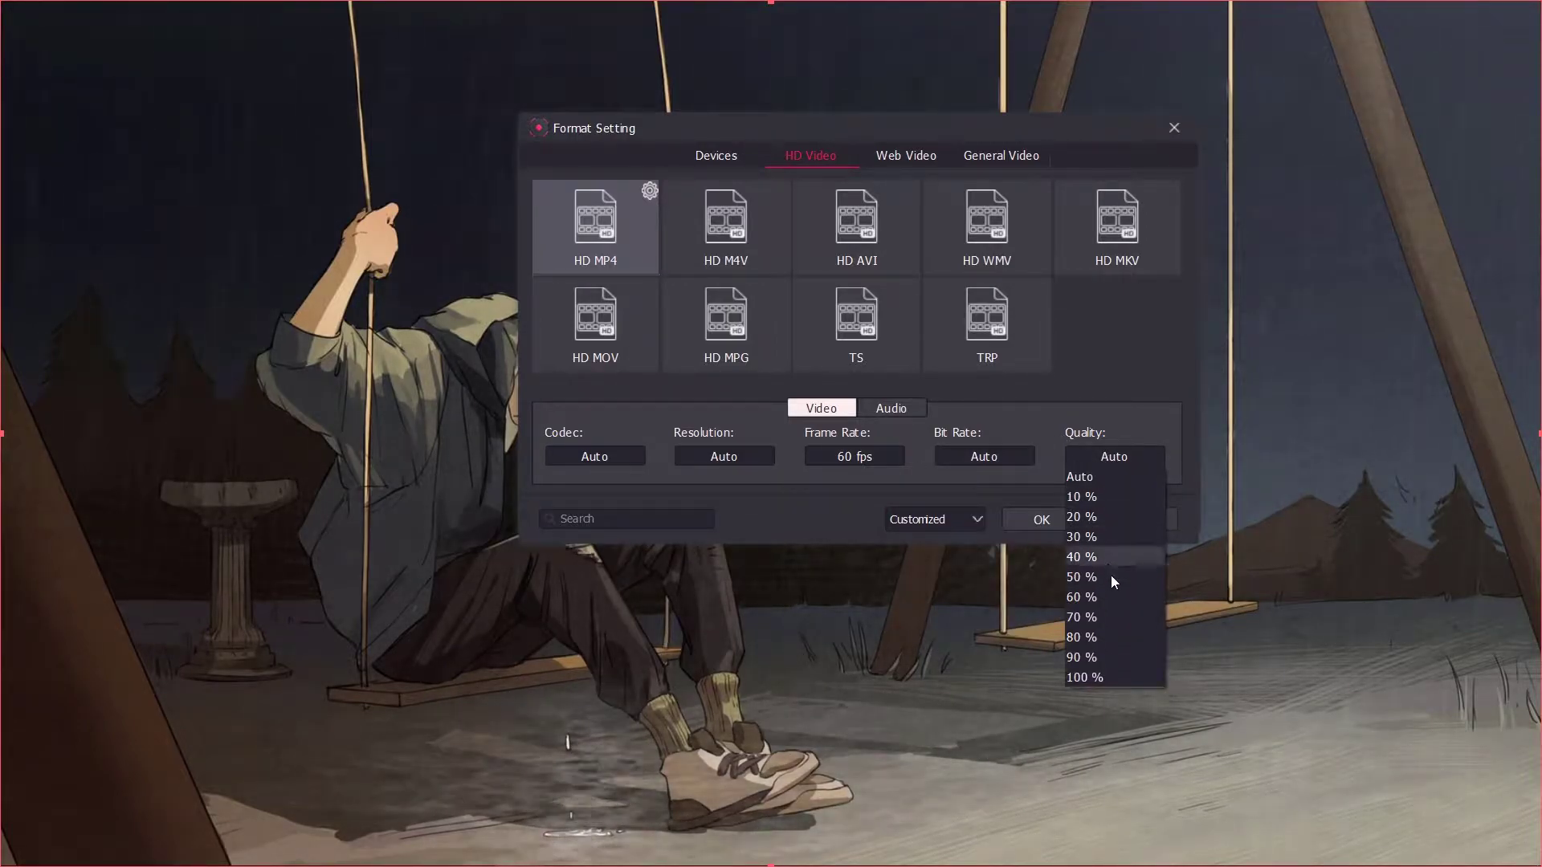
left_click(1104, 673)
Try the High Quality, Small Size and Customized presets for HD MP4, and confirm the format with High Quality
left_click(962, 512)
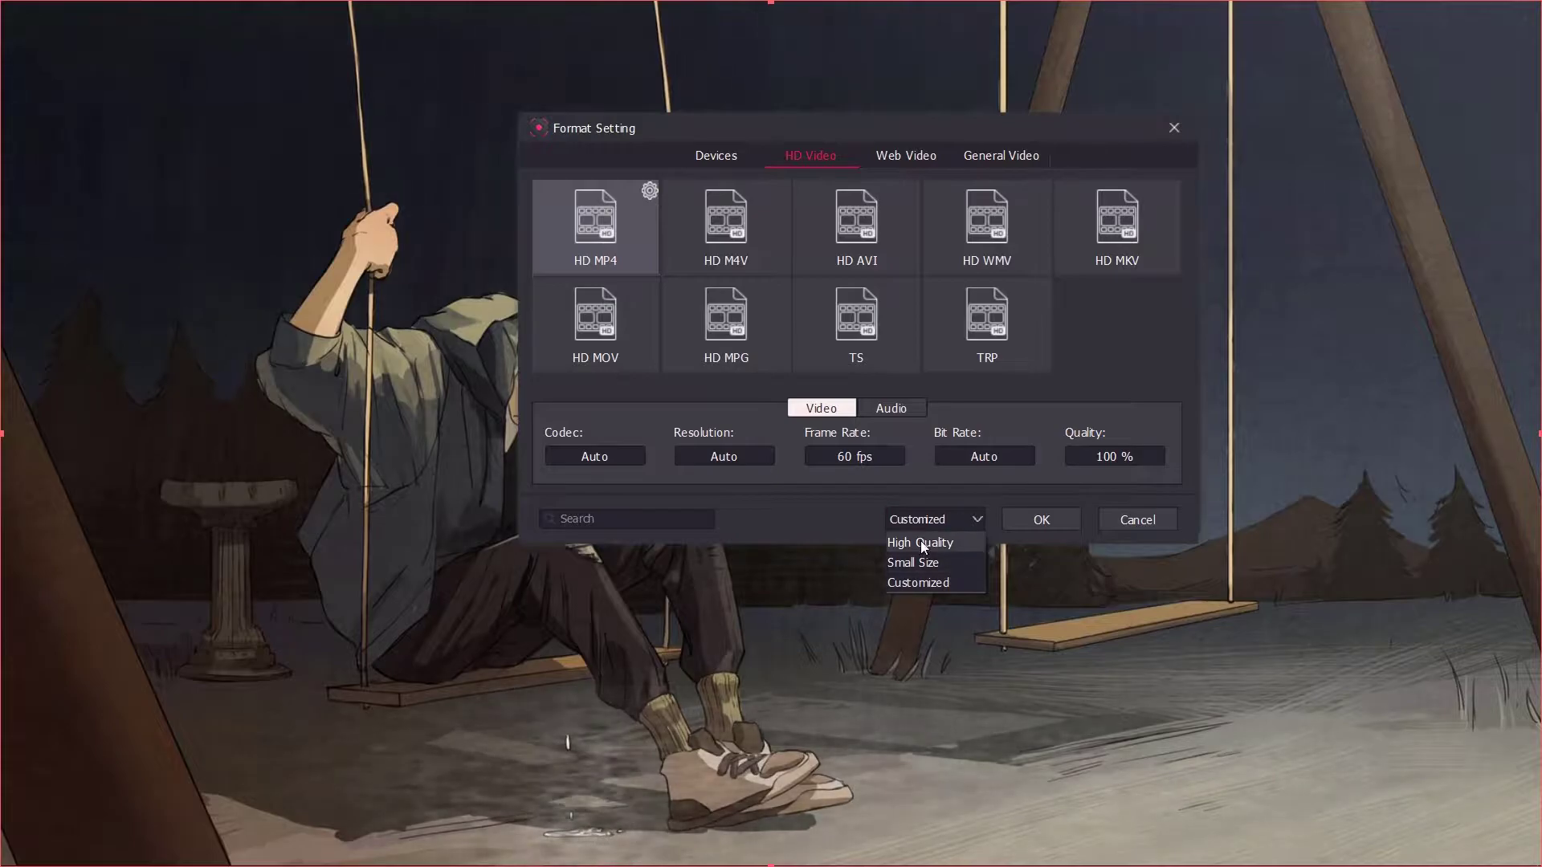
left_click(946, 544)
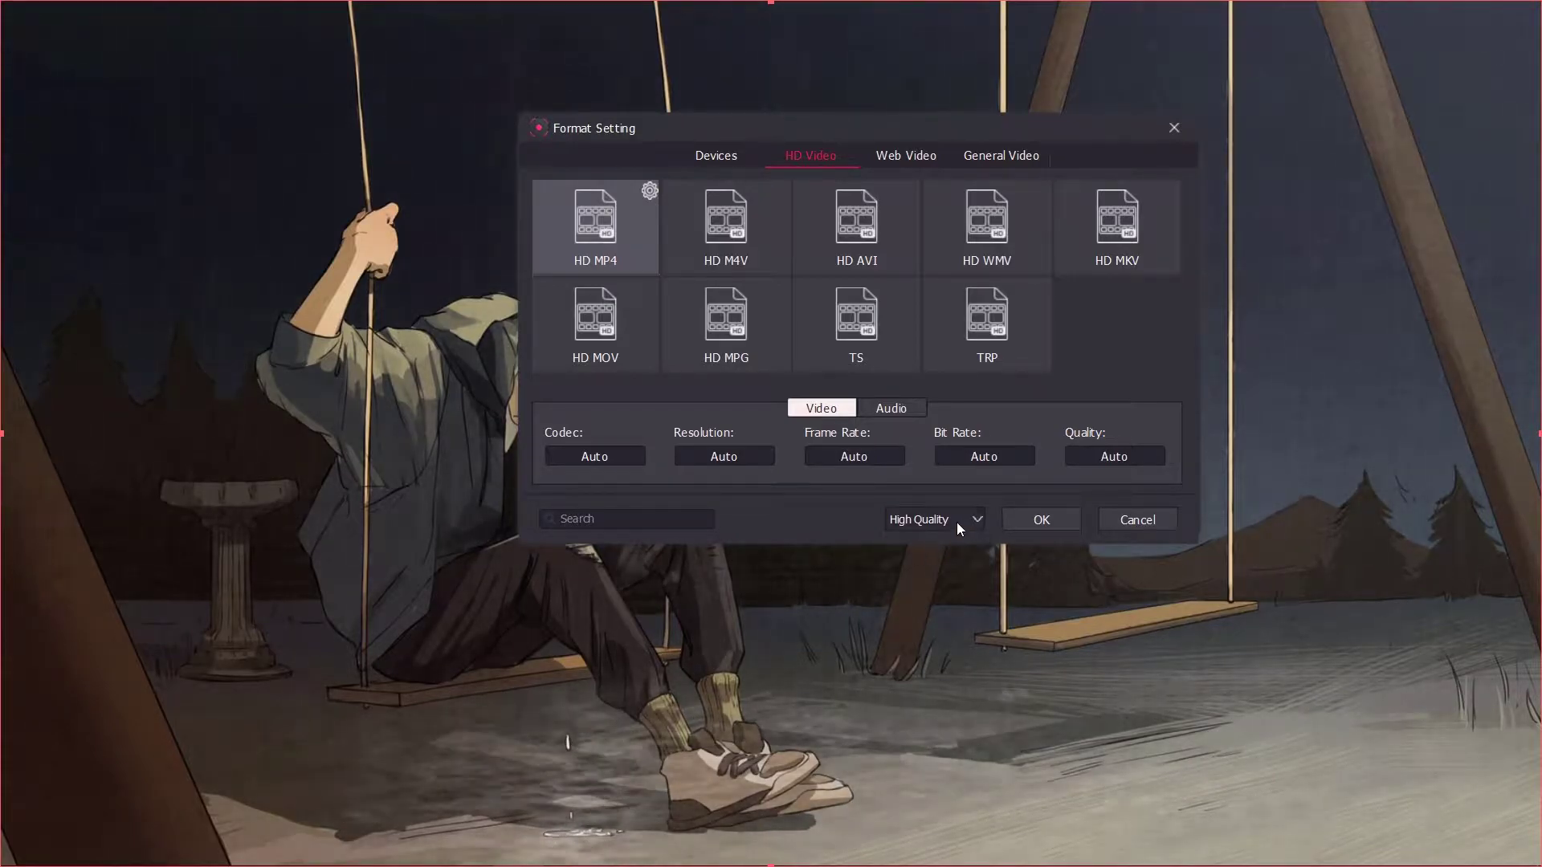
left_click(955, 521)
left_click(914, 562)
left_click(932, 519)
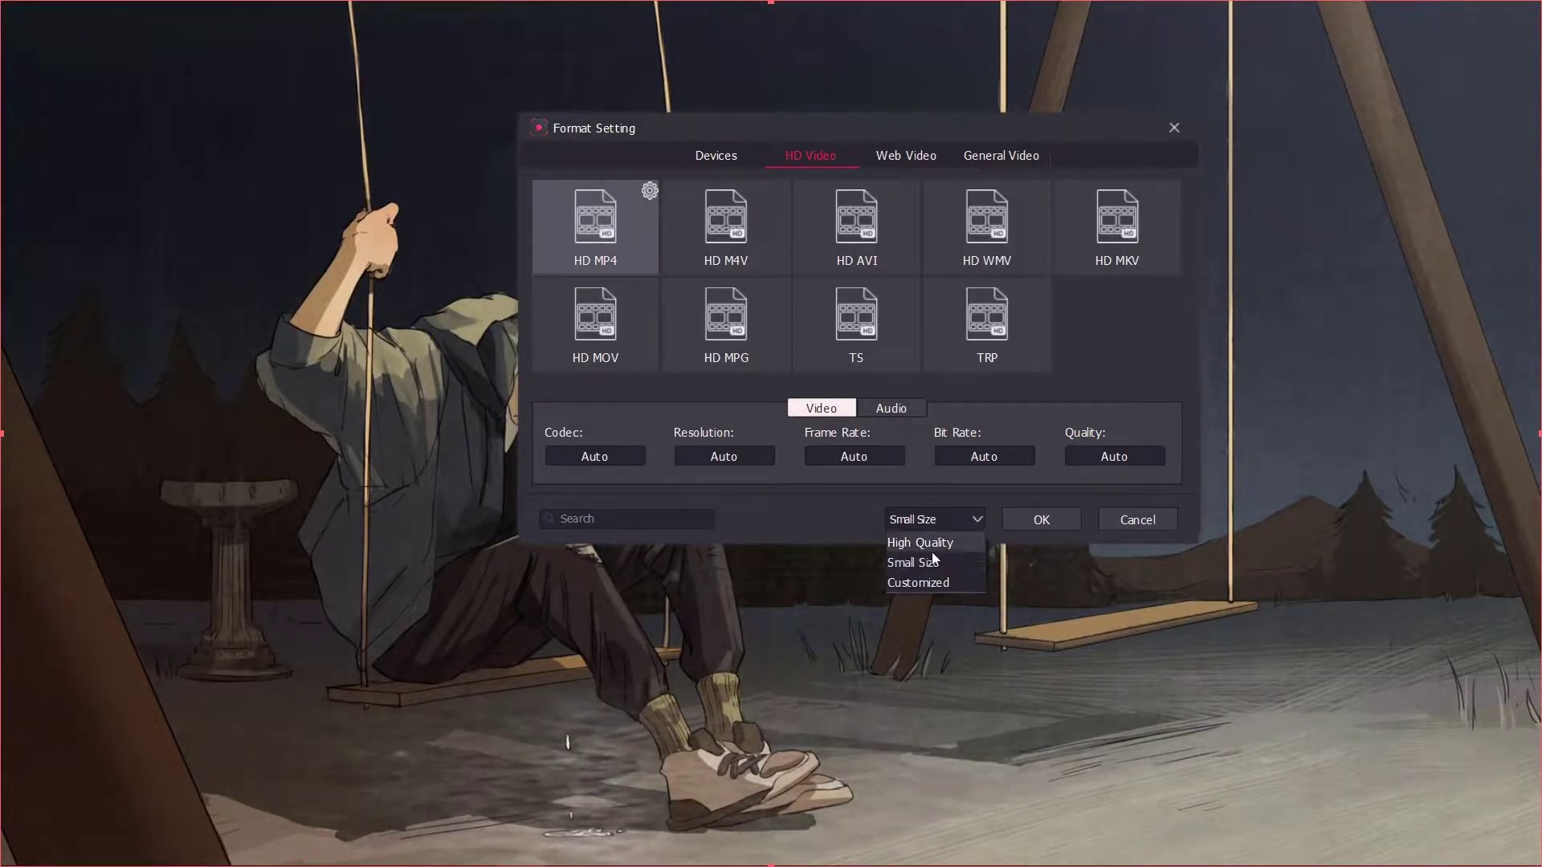
left_click(929, 562)
left_click(932, 519)
left_click(924, 582)
left_click(932, 521)
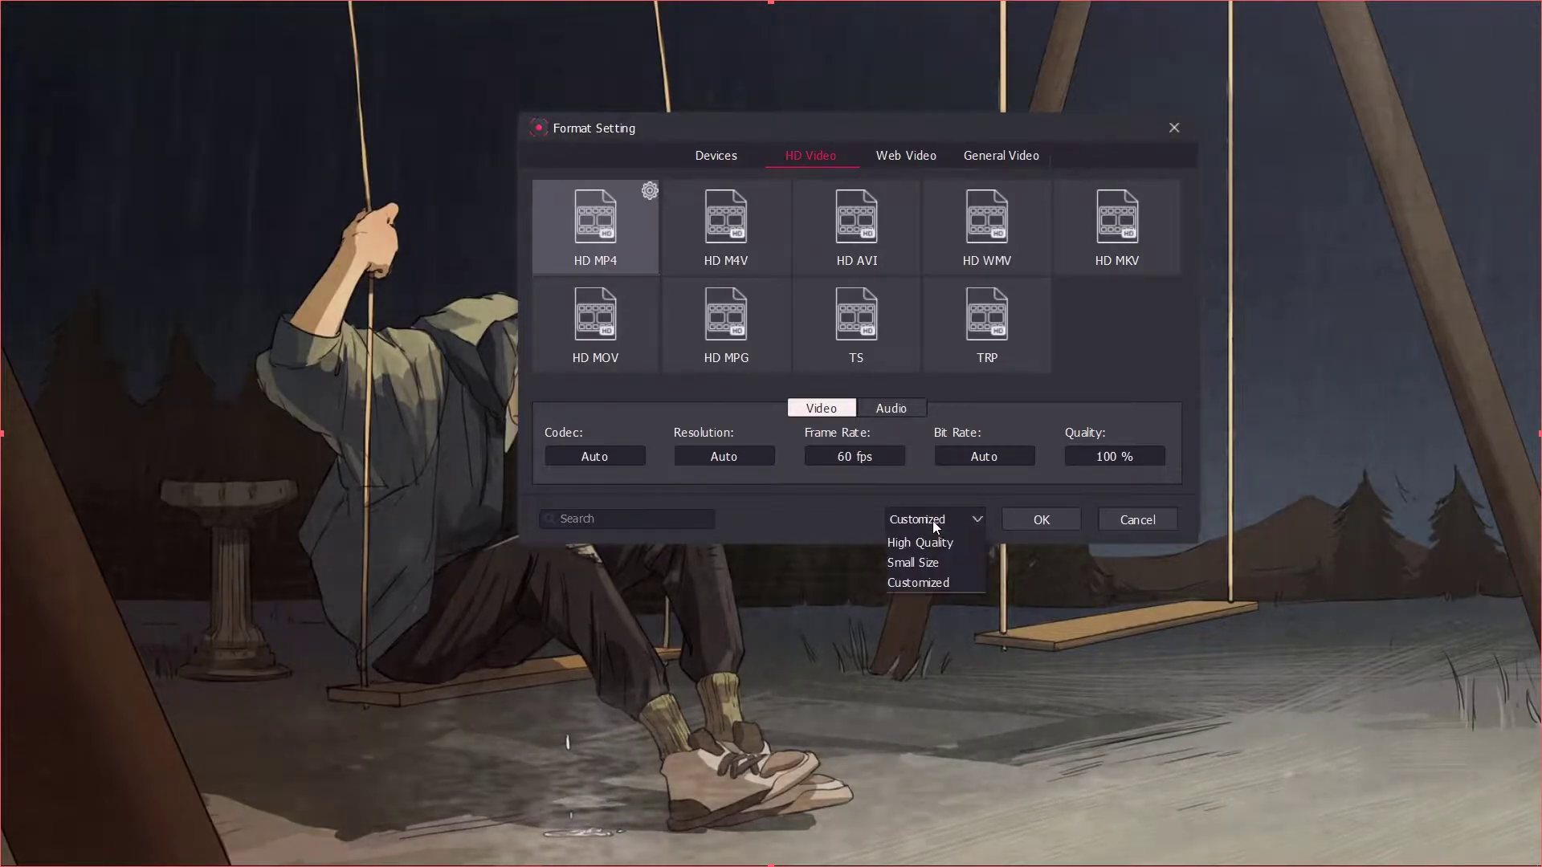
left_click(933, 542)
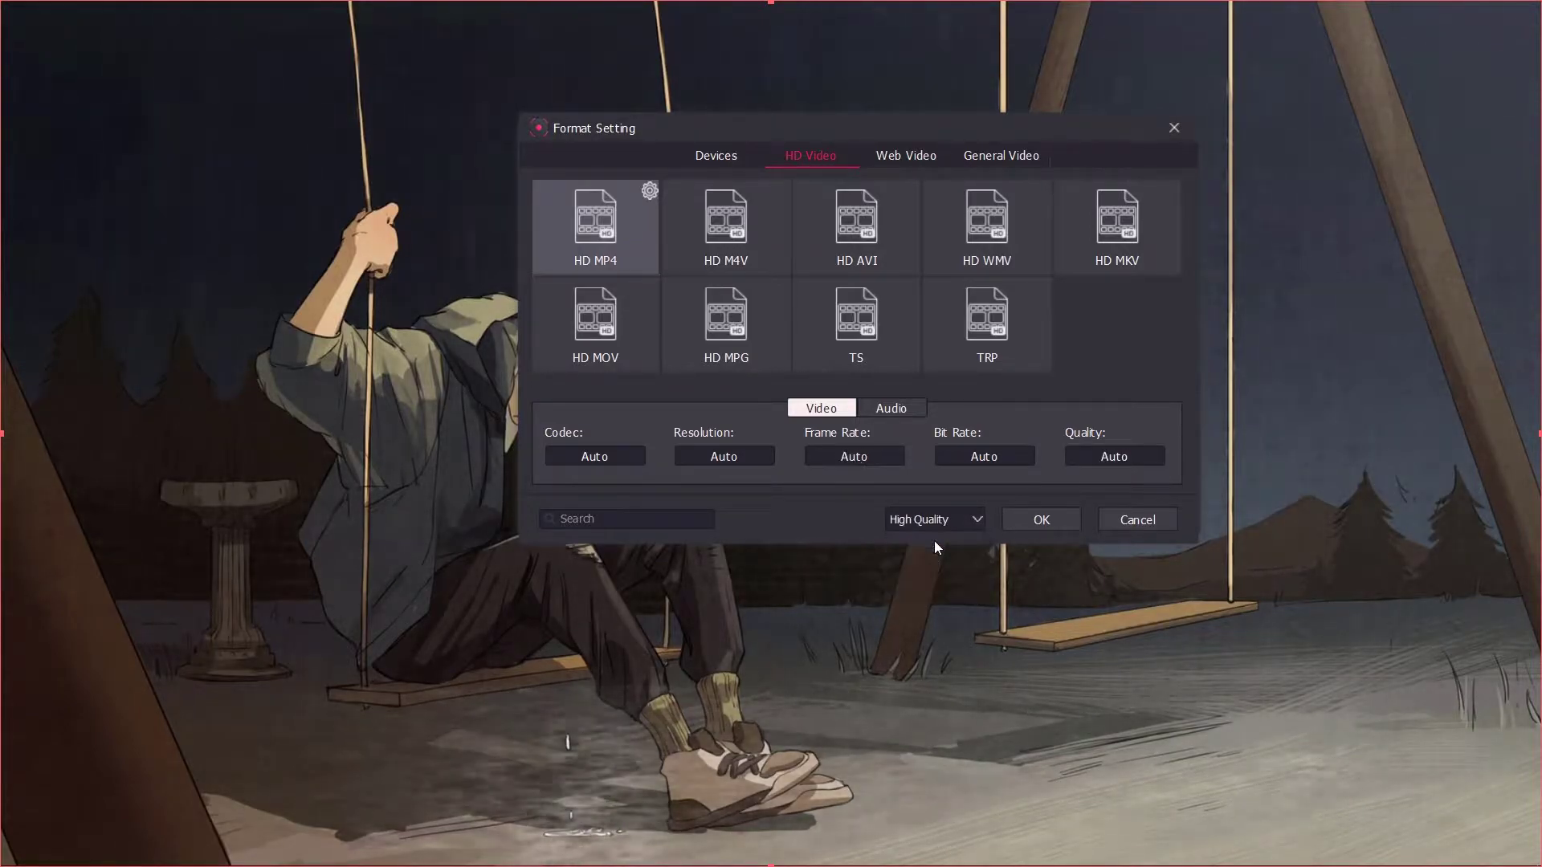
left_click(1014, 518)
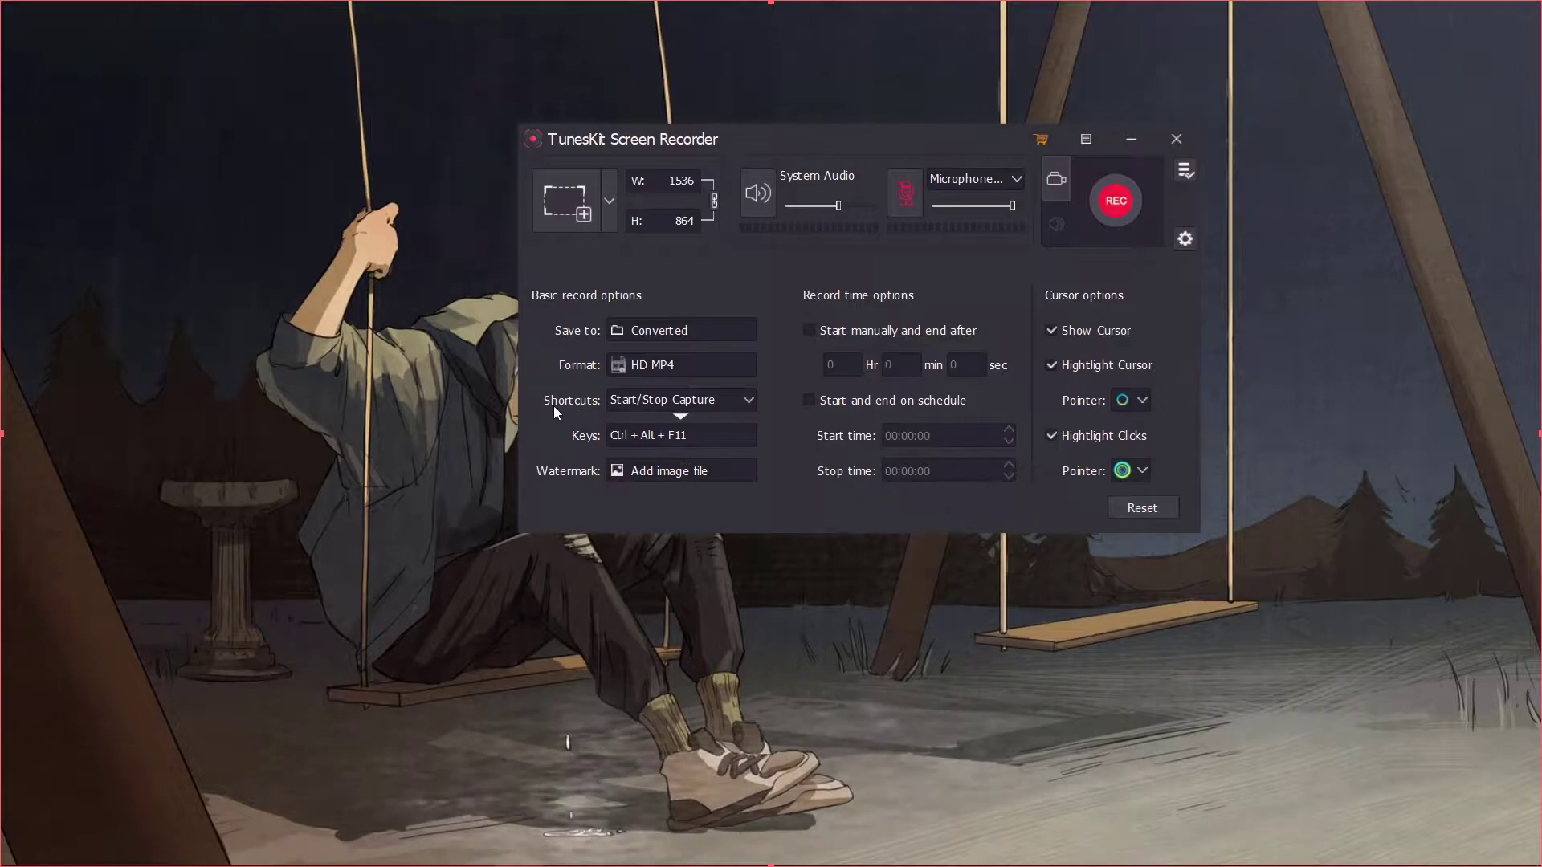
Check the available shortcut actions, and load watermark.jpg from the Desktop as the recording's watermark image
left_click(746, 401)
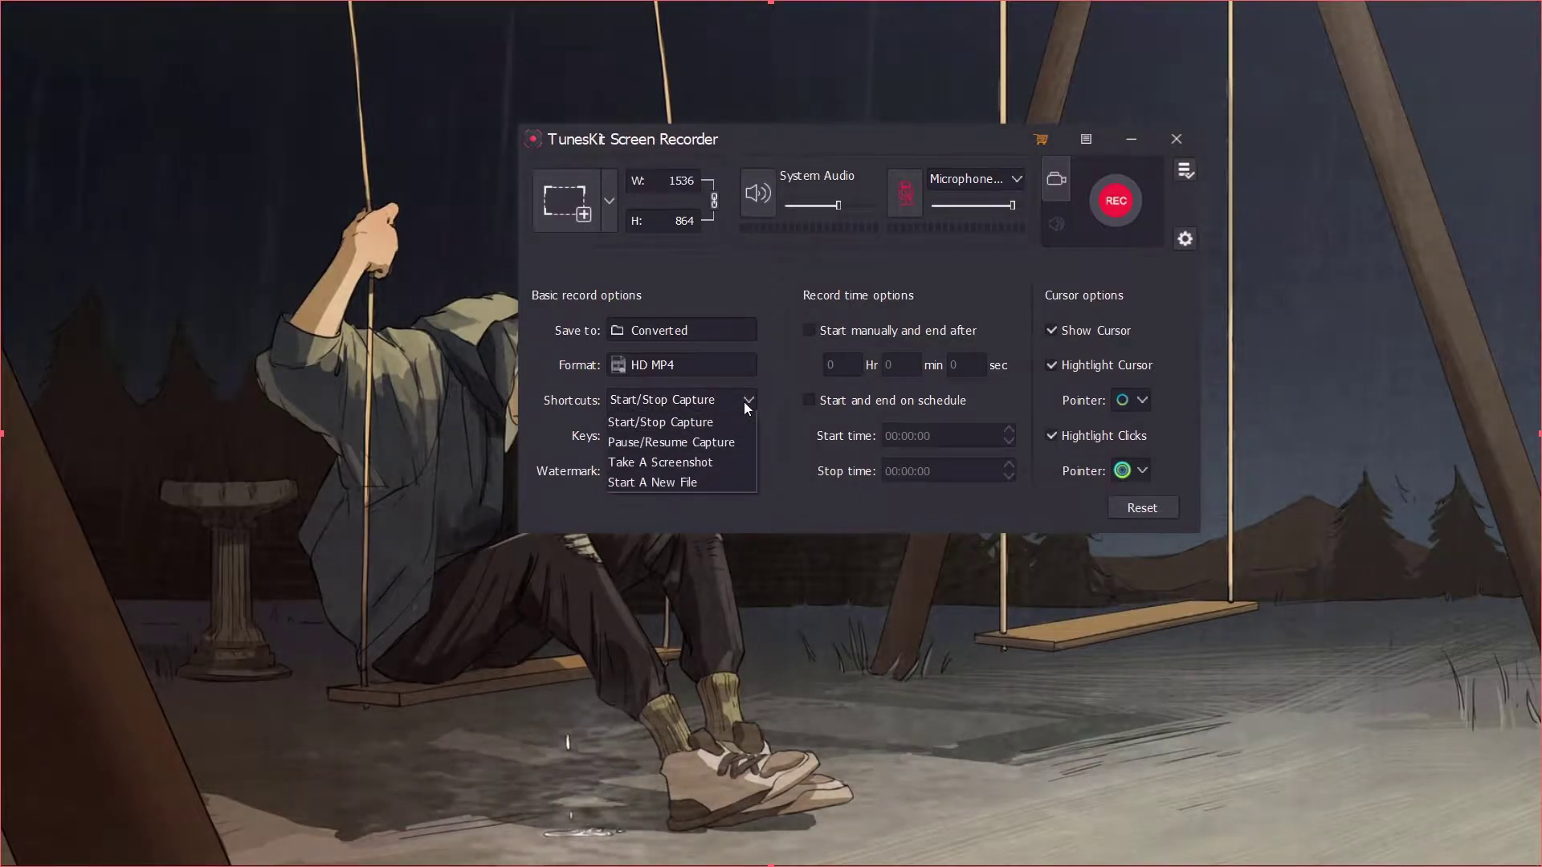
left_click(744, 402)
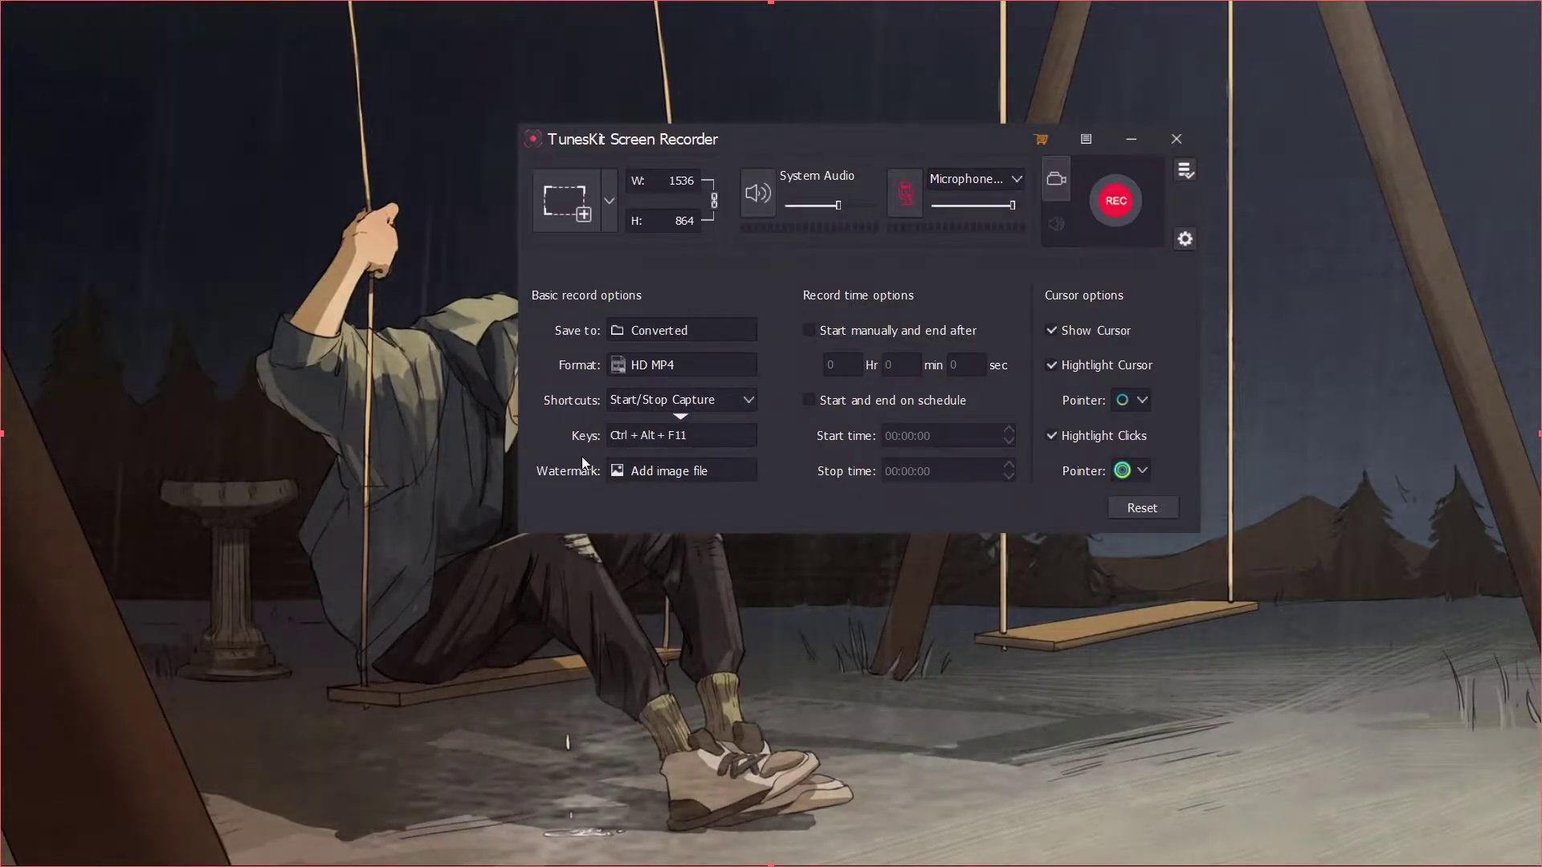
left_click(623, 471)
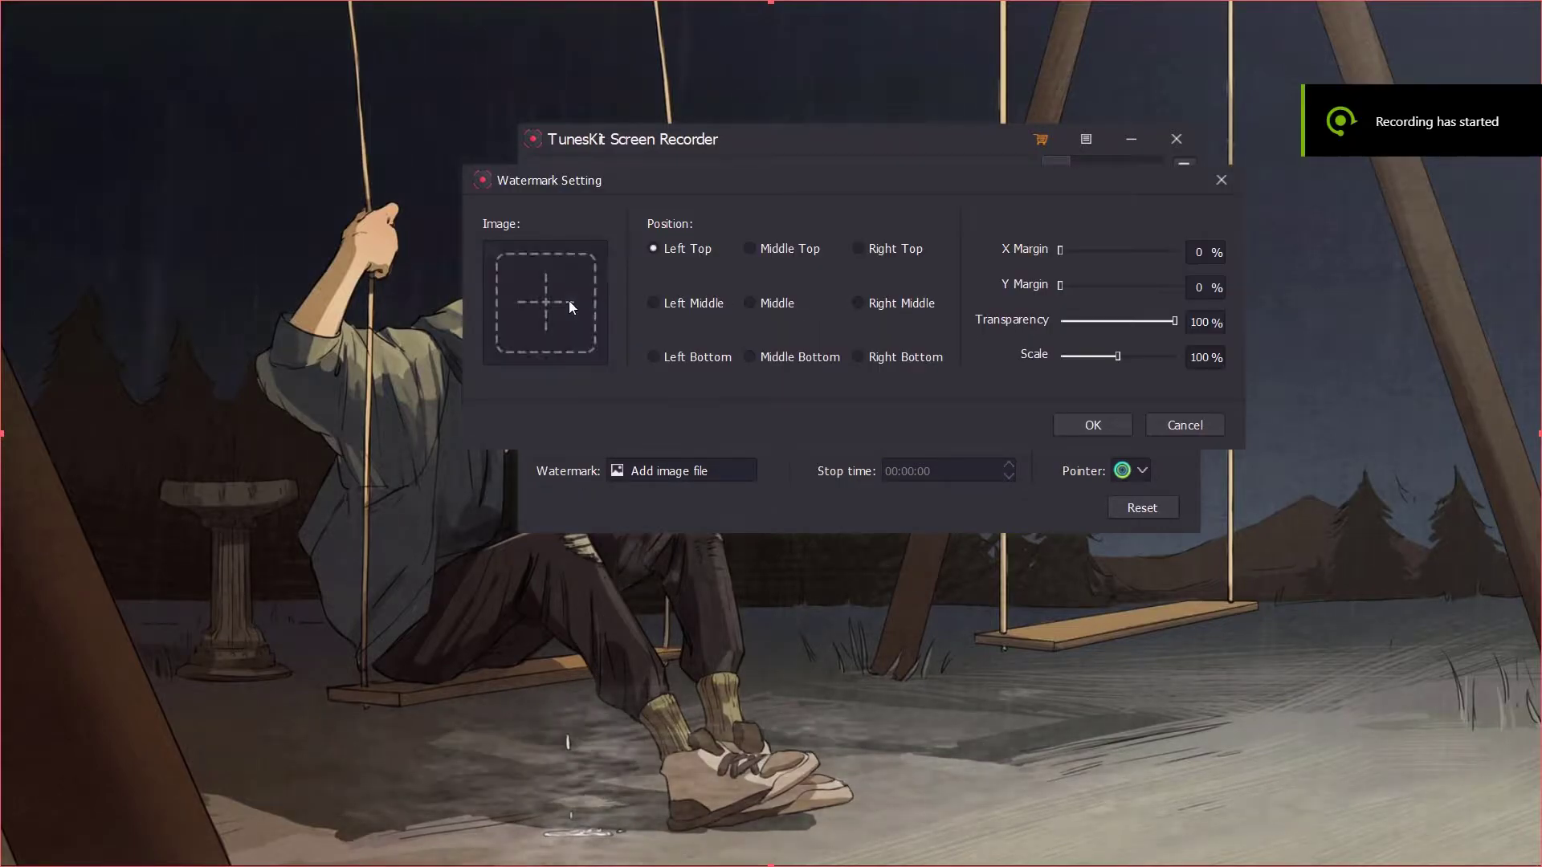
left_click(570, 306)
scroll(530, 359, "up", 5)
left_click(537, 313)
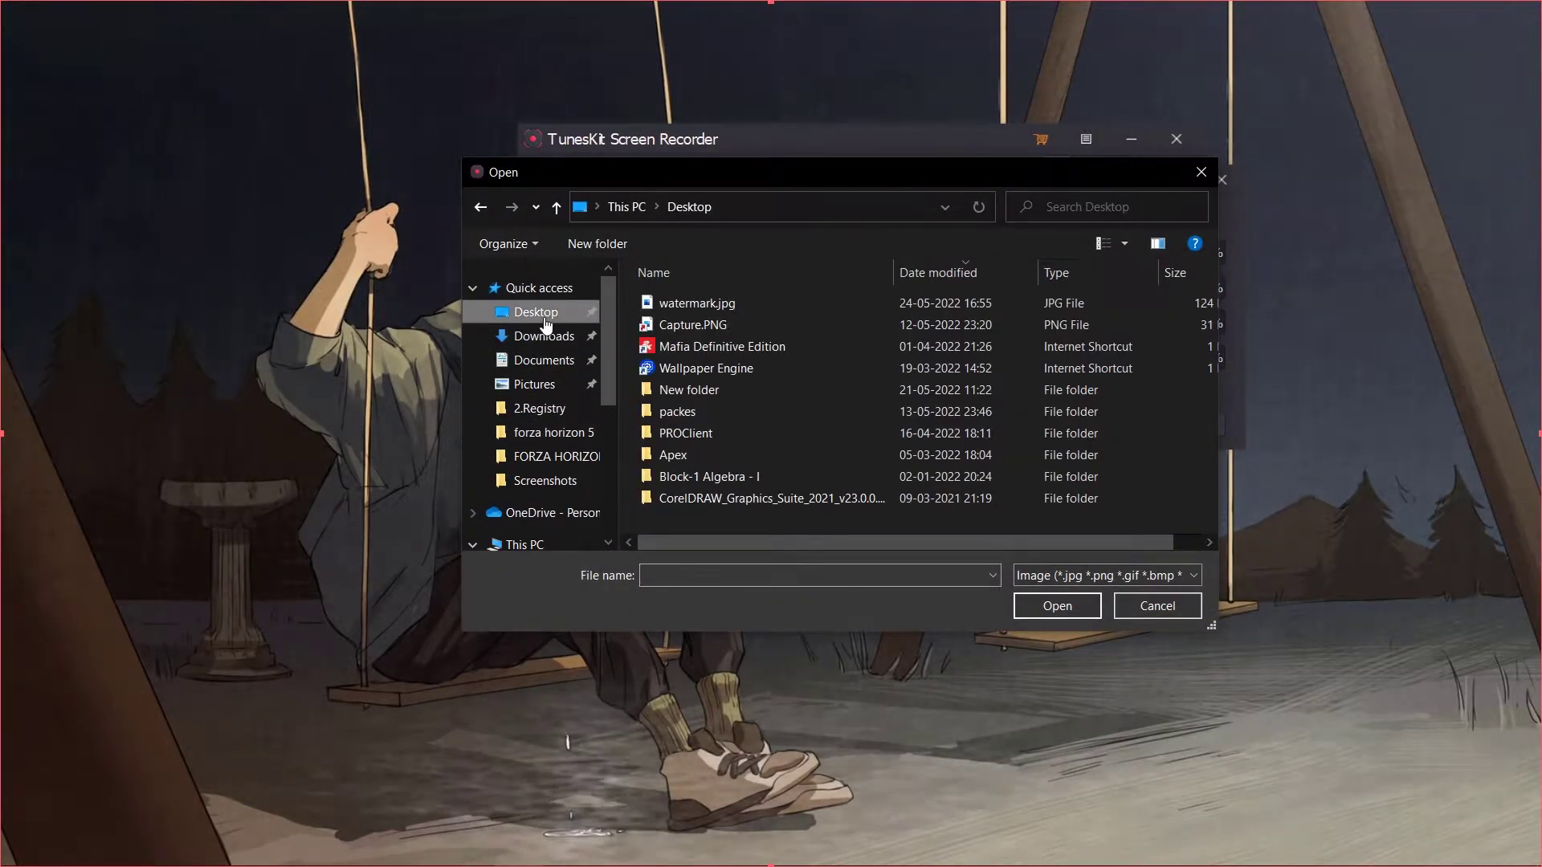
double_click(705, 310)
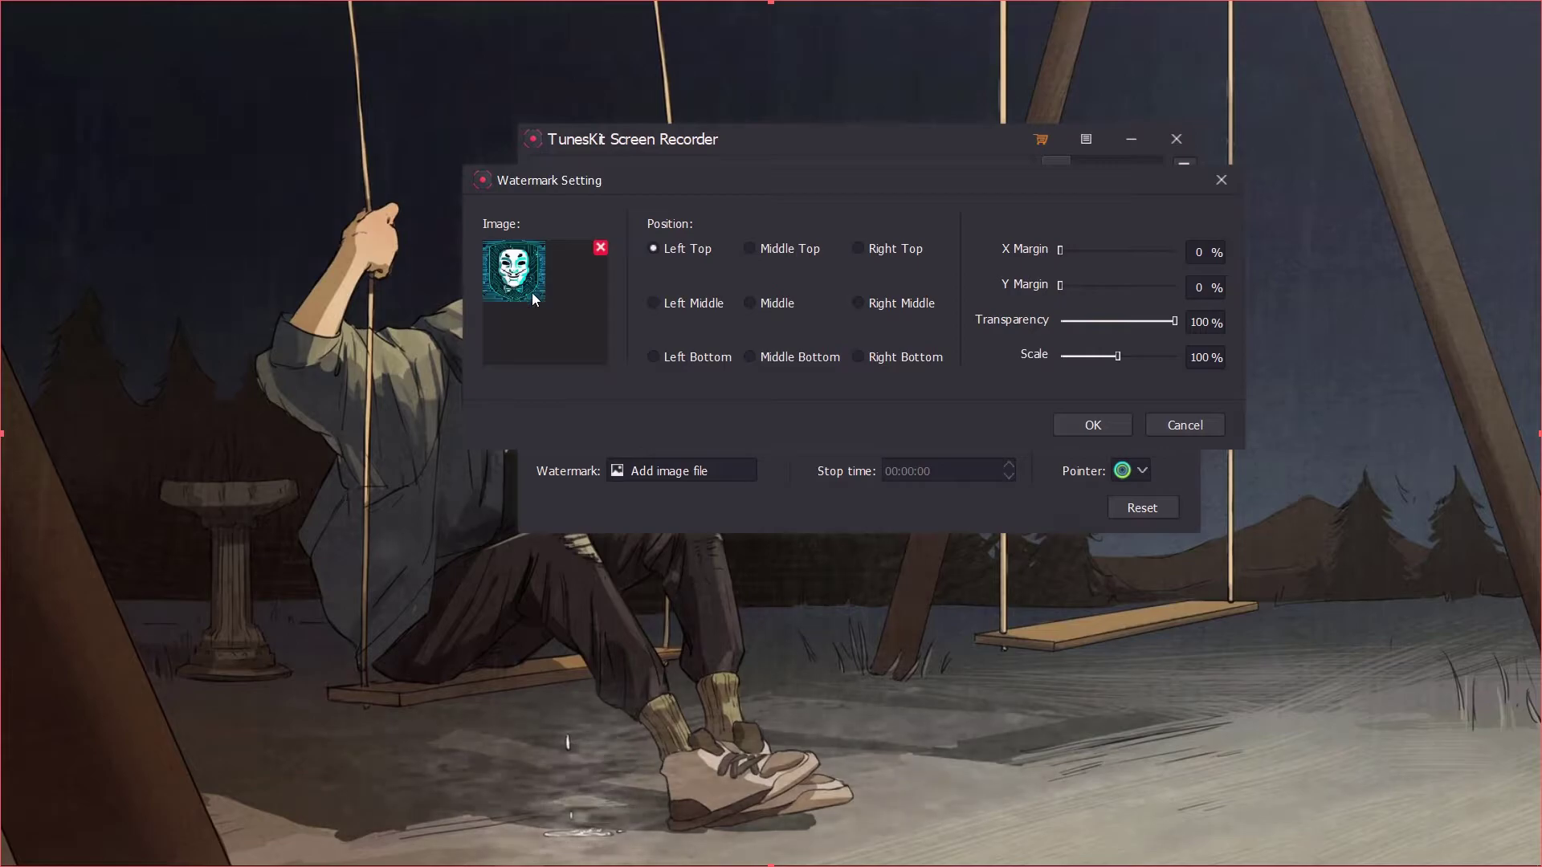
Try the watermark in several positions and place it at Right Bottom
left_click(804, 251)
left_click(864, 248)
left_click(867, 303)
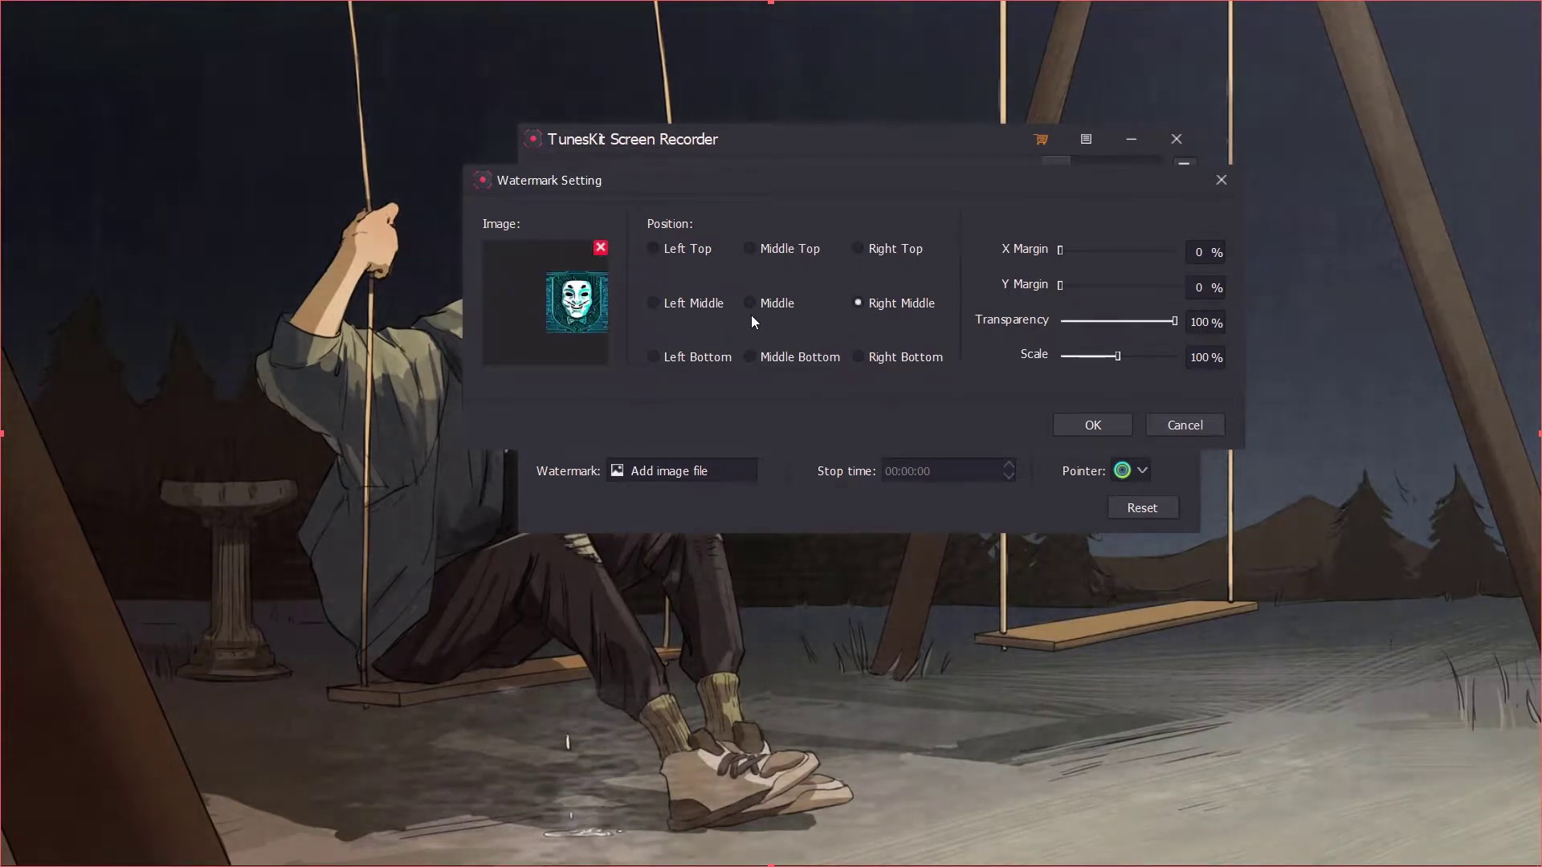
left_click(658, 303)
left_click(687, 357)
left_click(763, 361)
left_click(883, 356)
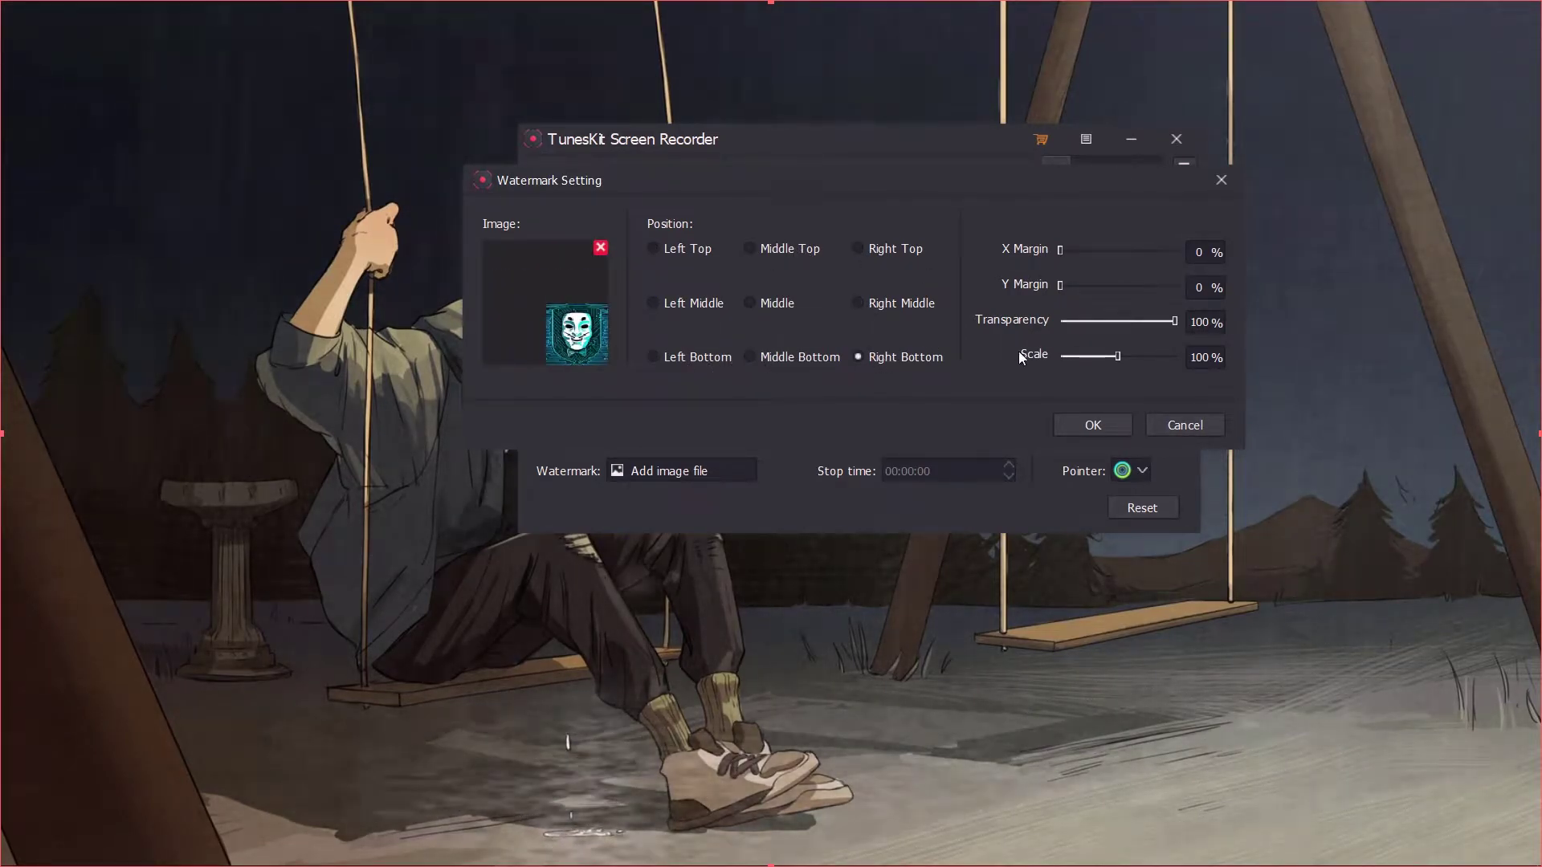
Scale the watermark to 37 %, set its transparency to 50 % and confirm the watermark settings
left_click_drag(1124, 351, 1077, 357)
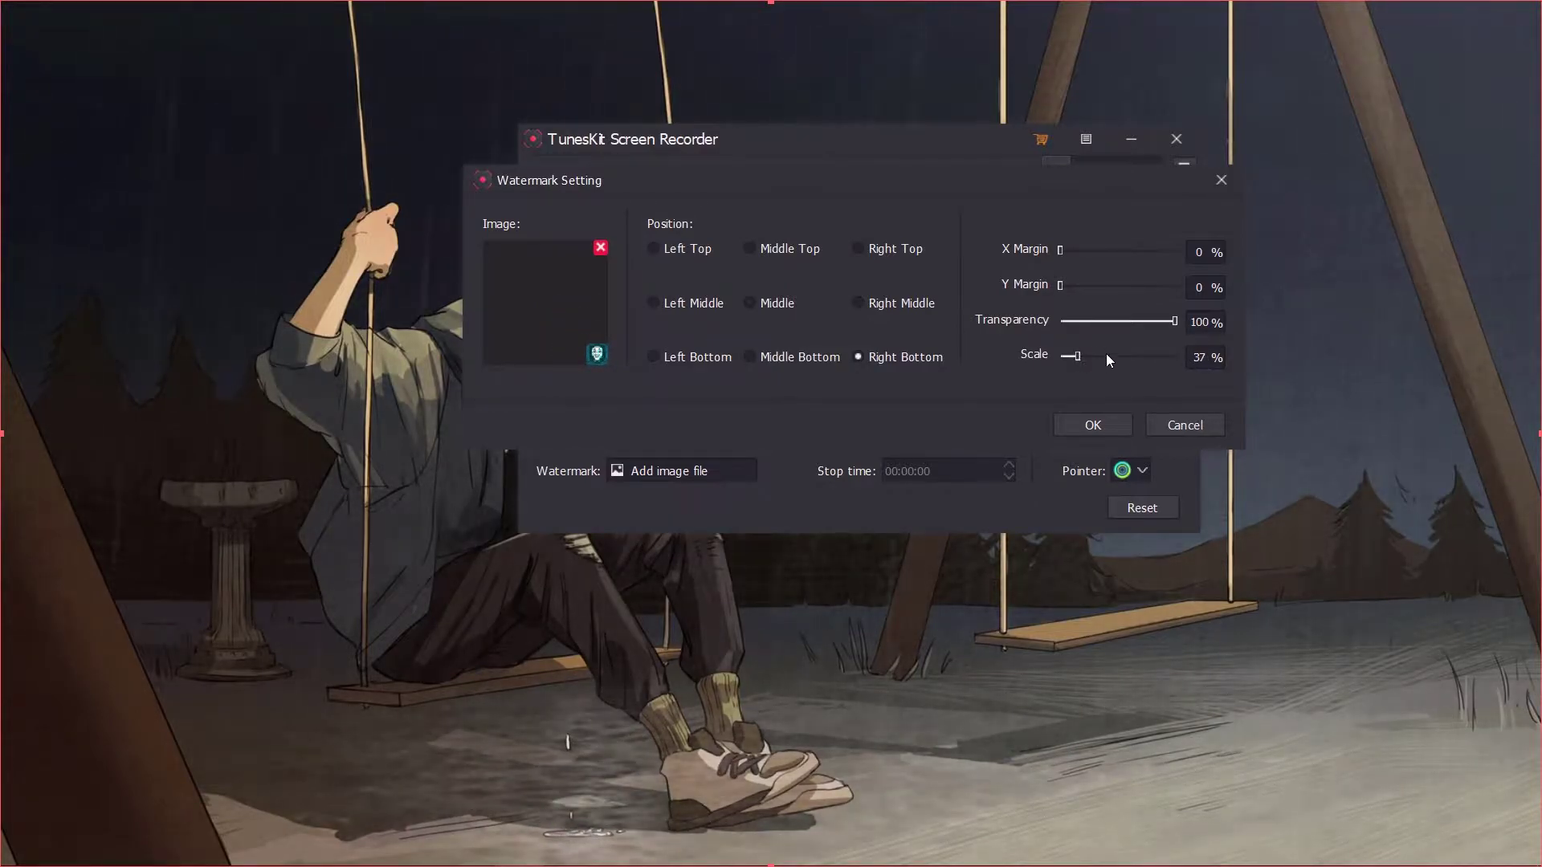
left_click_drag(1174, 321, 1117, 323)
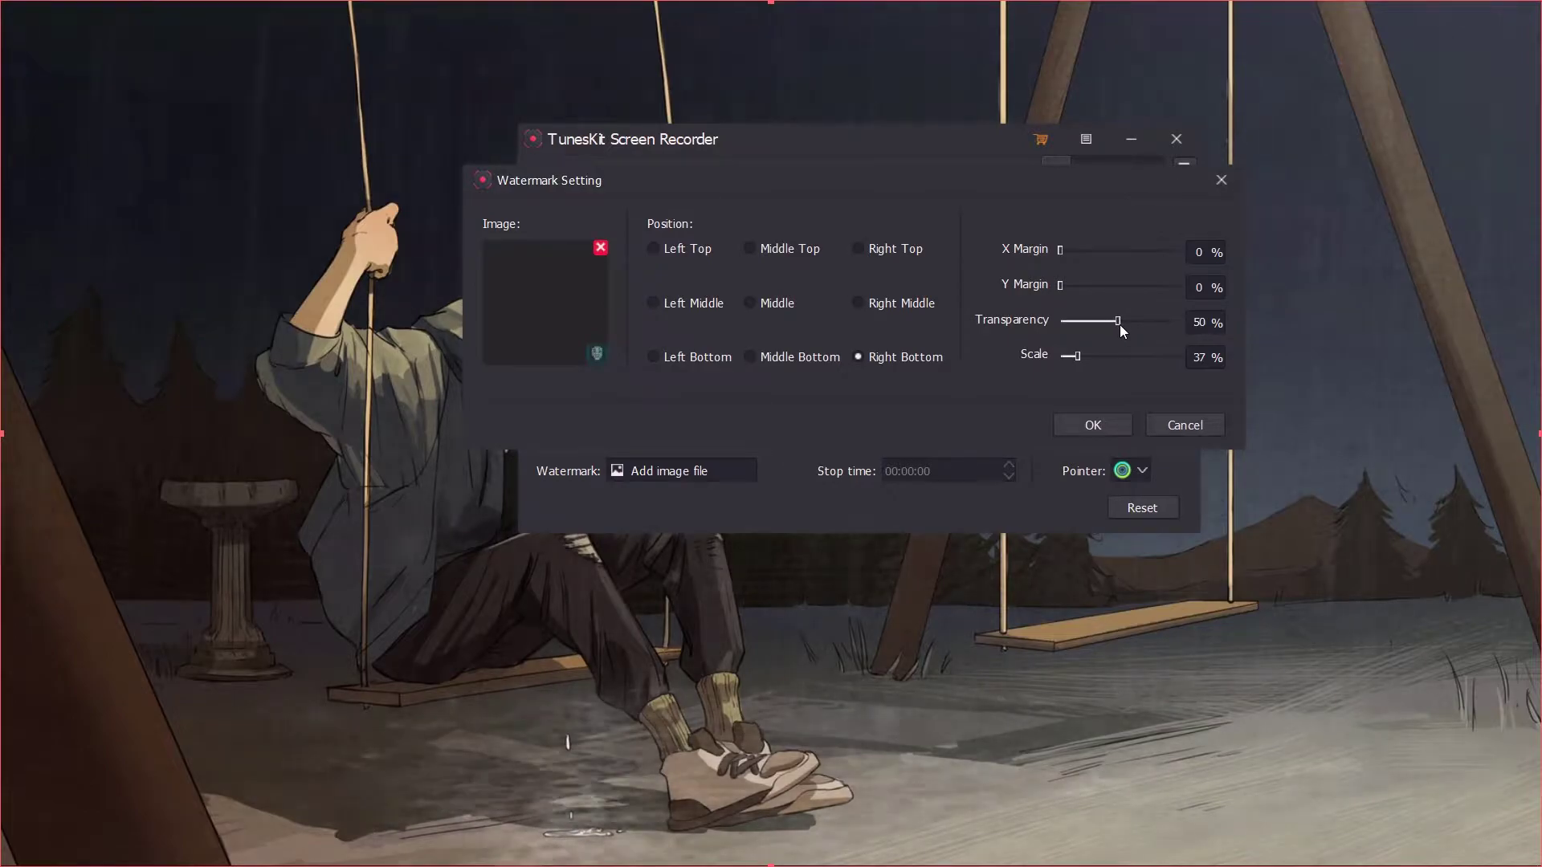
left_click(1086, 427)
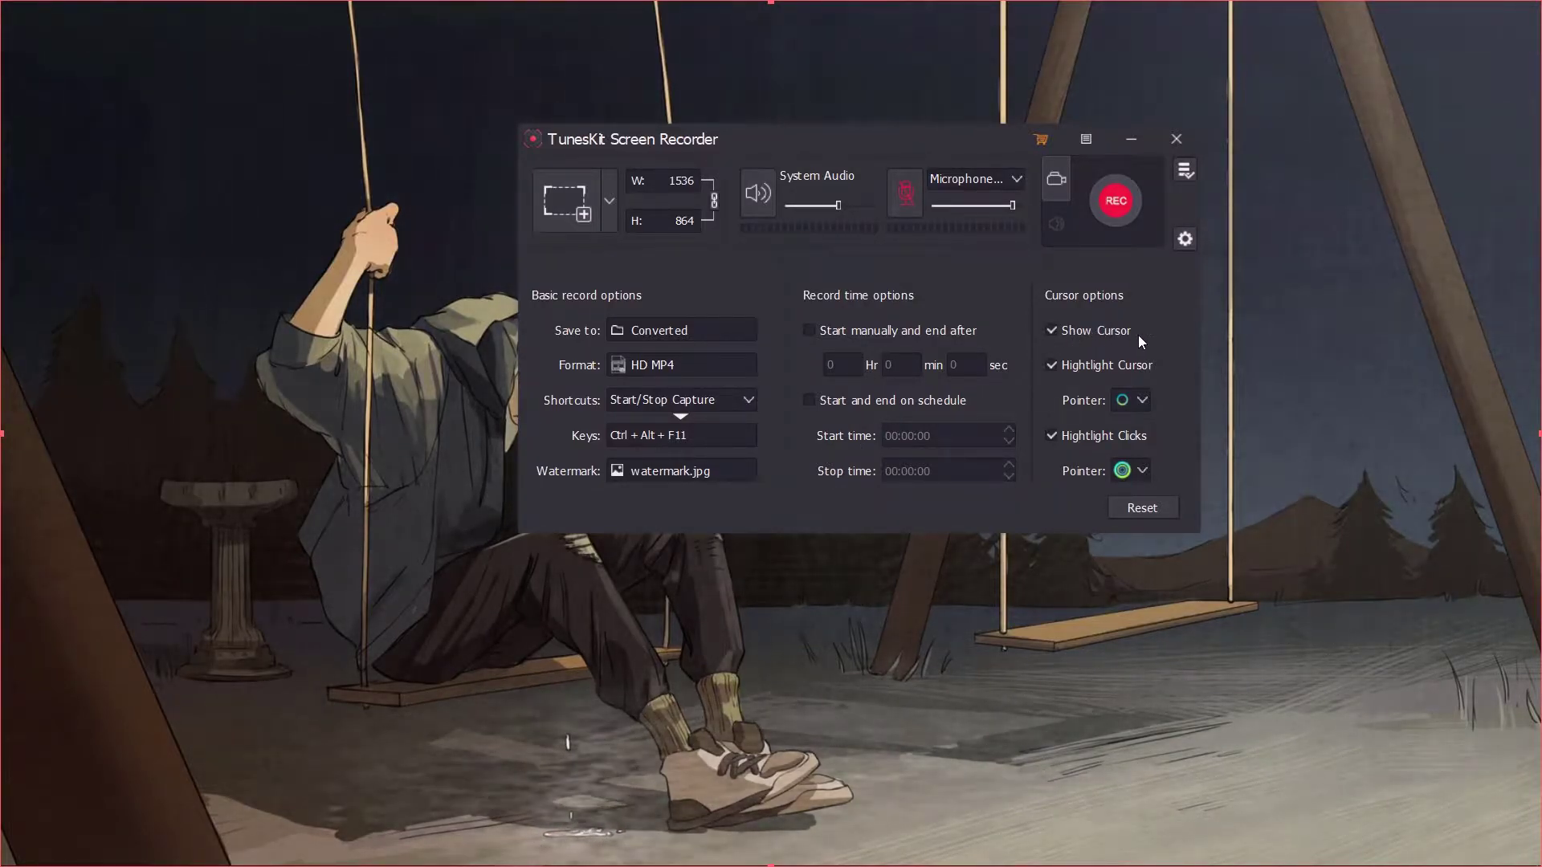
Try different pointer styles for the cursor highlight and set it to the yellow arrow
left_click(1141, 399)
left_click(1145, 421)
left_click(1142, 400)
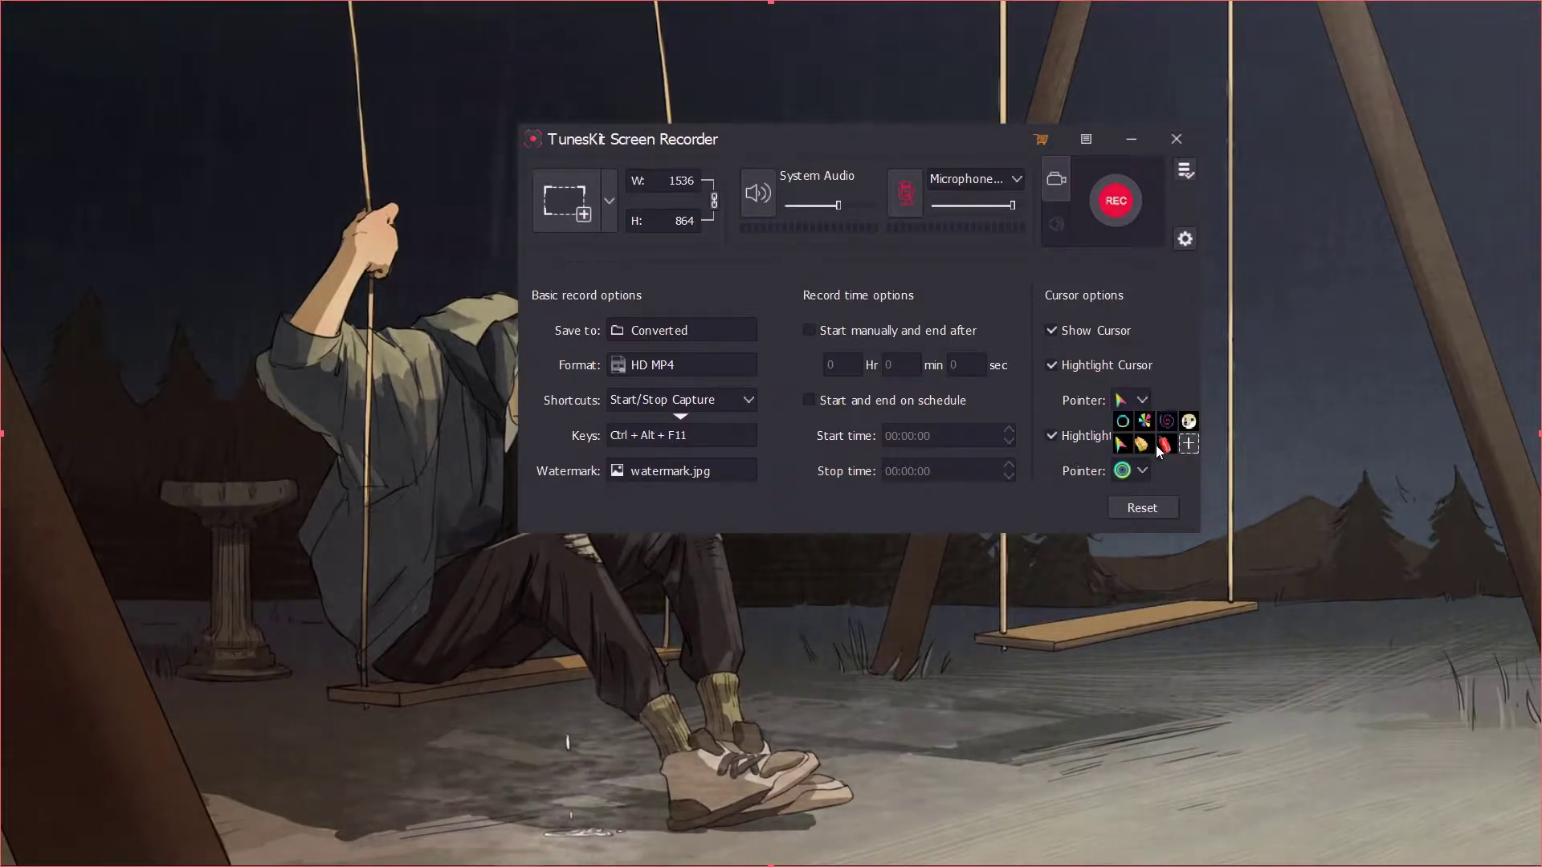
left_click(1164, 444)
left_click(1142, 400)
left_click(1124, 421)
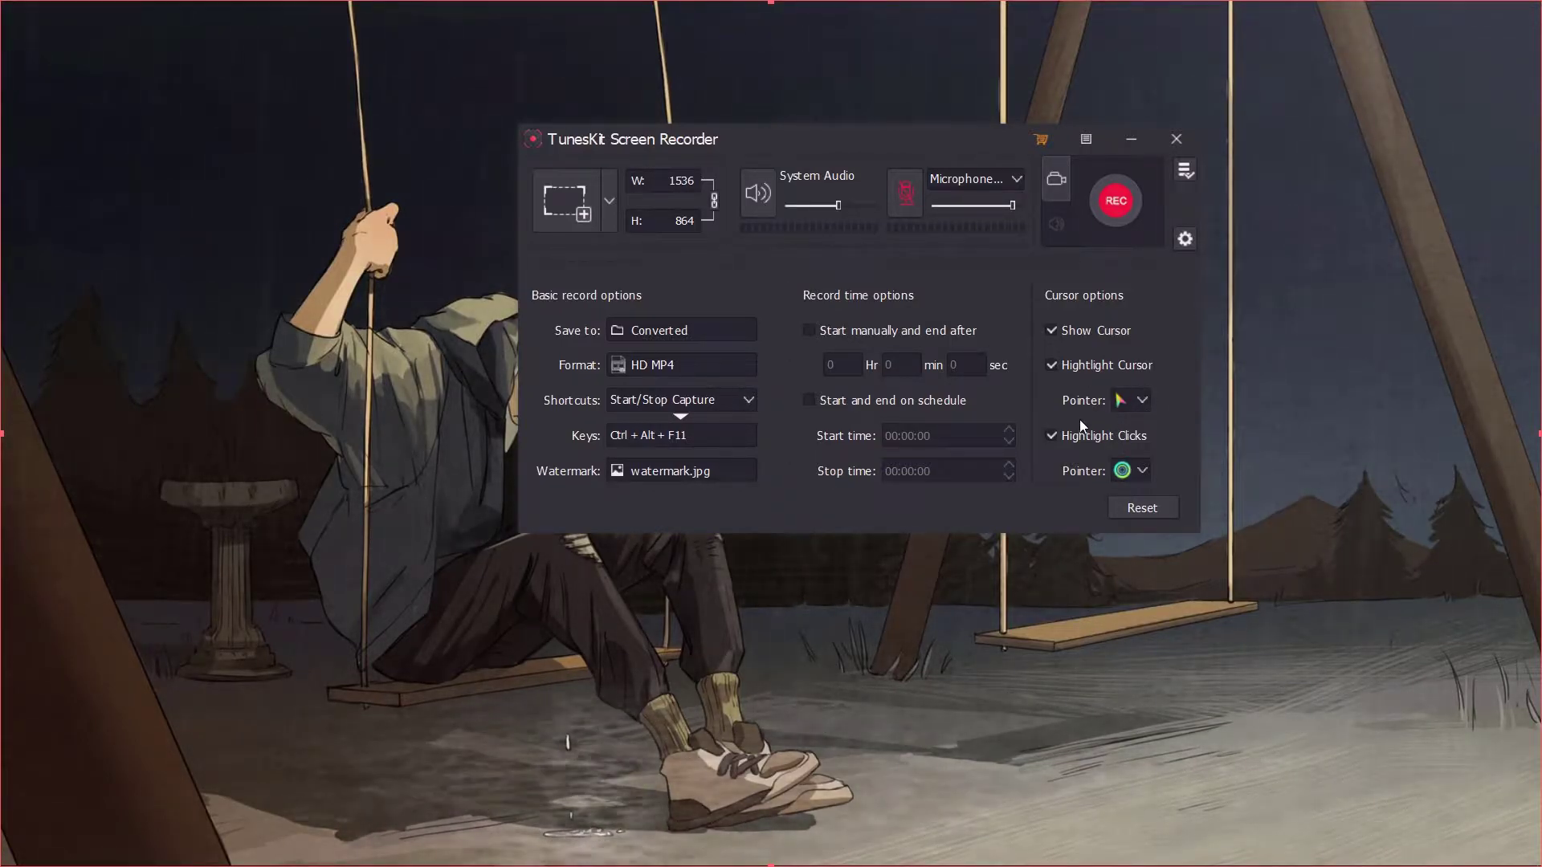
Examine the pointer styles offered for click highlighting, keeping the green ring
left_click(1127, 474)
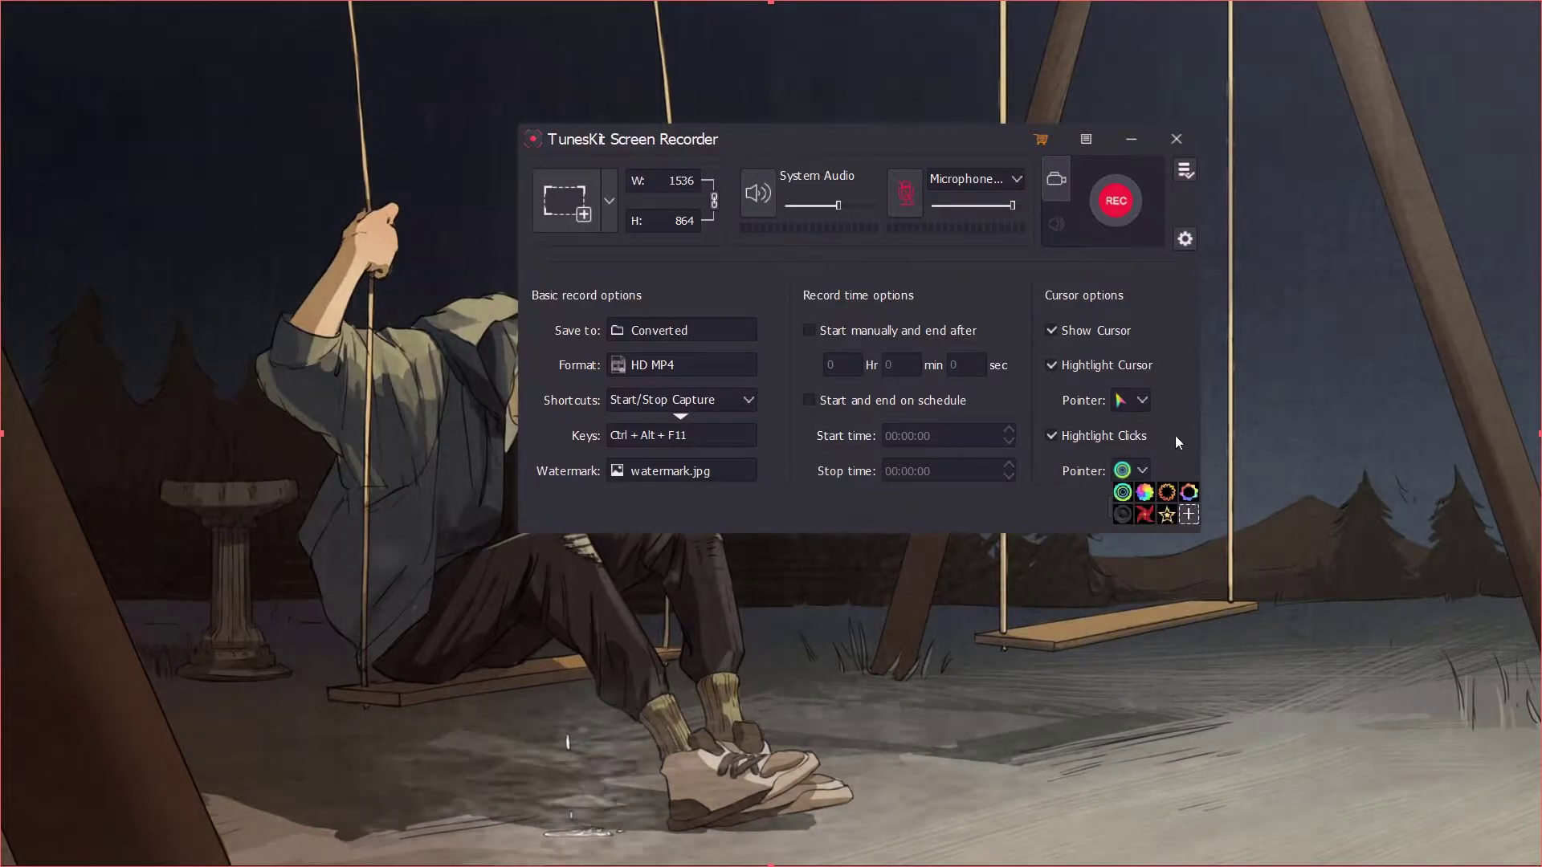
left_click(1116, 436)
left_click(1076, 437)
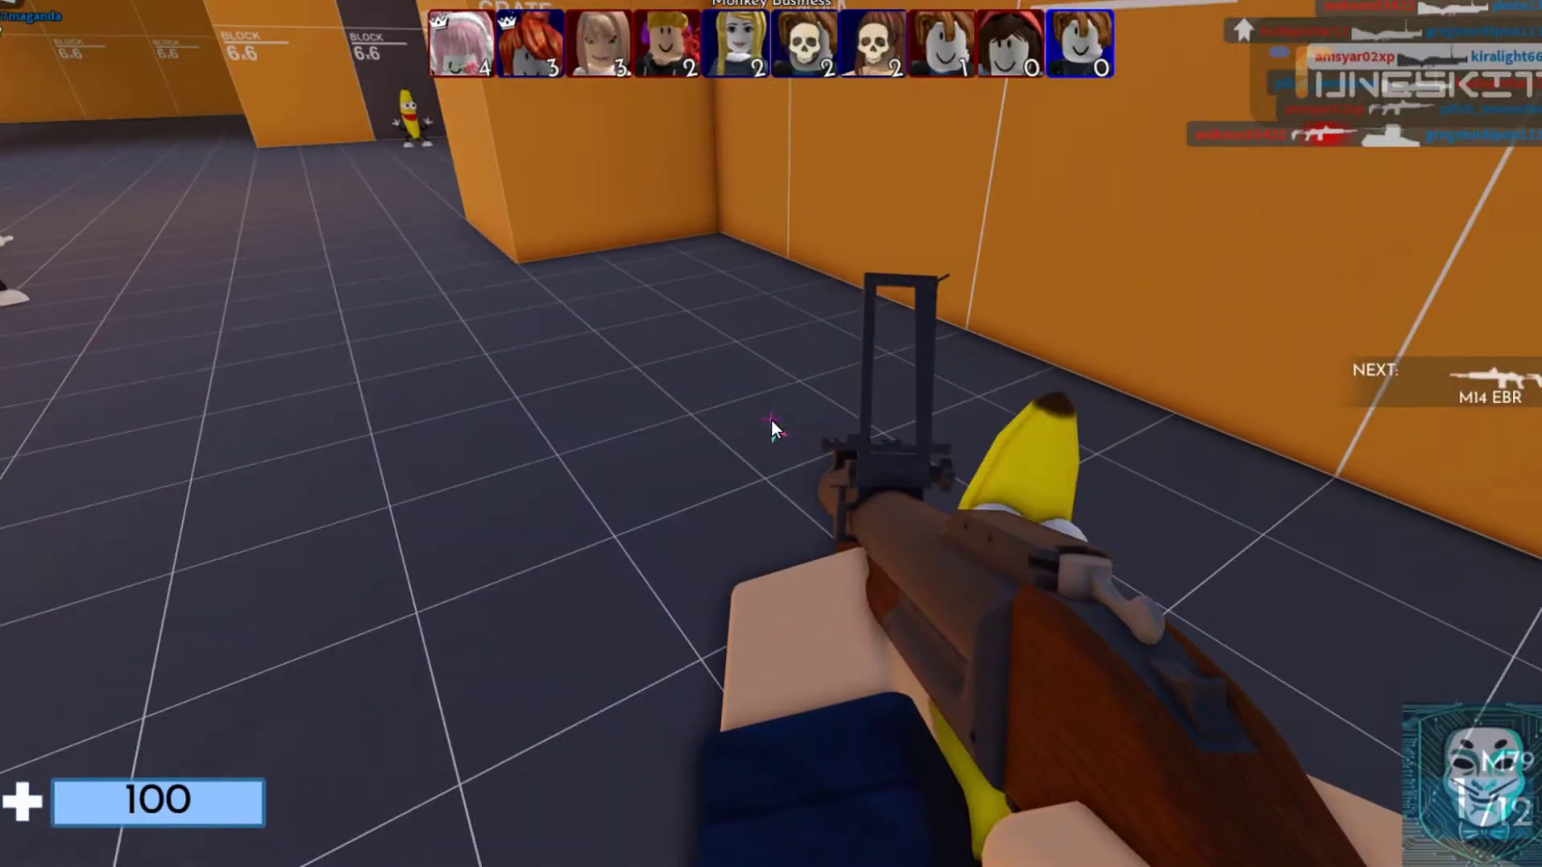
key("w")
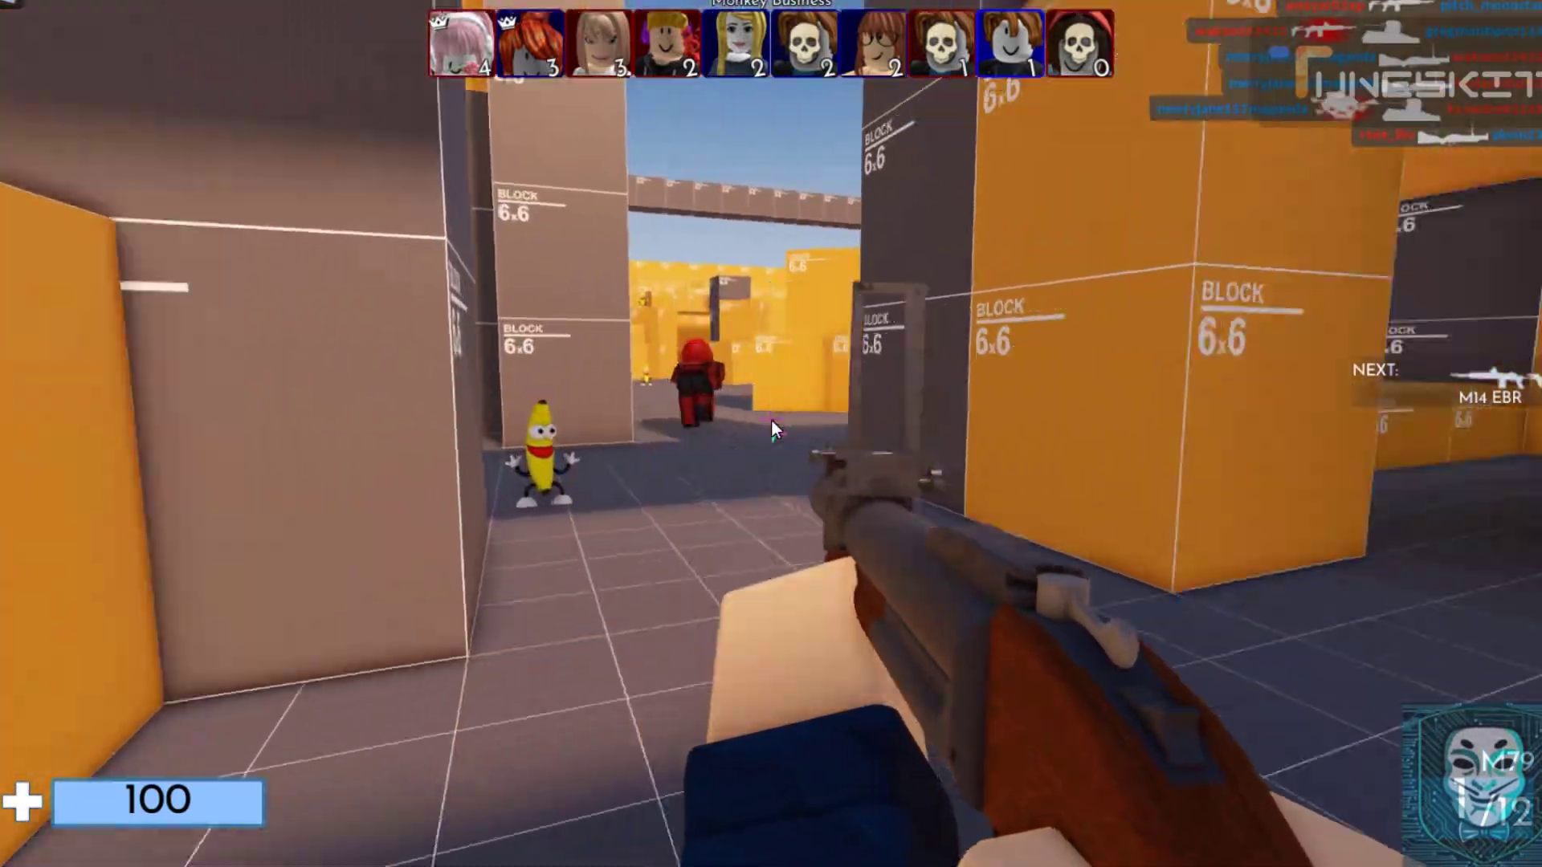
left_click(771, 425)
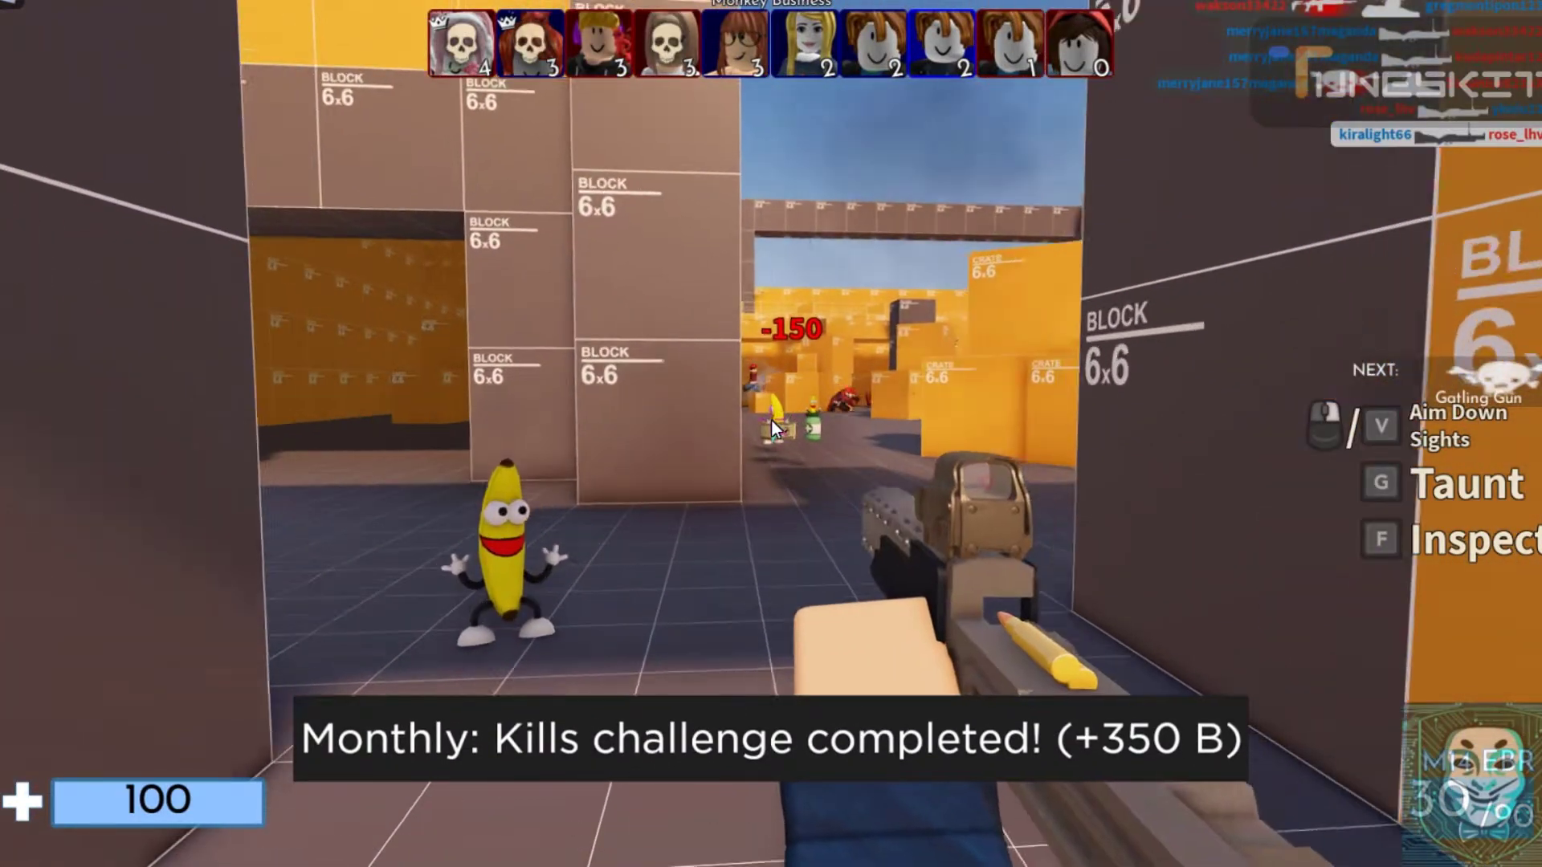
key("w")
left_click(771, 421)
key("w")
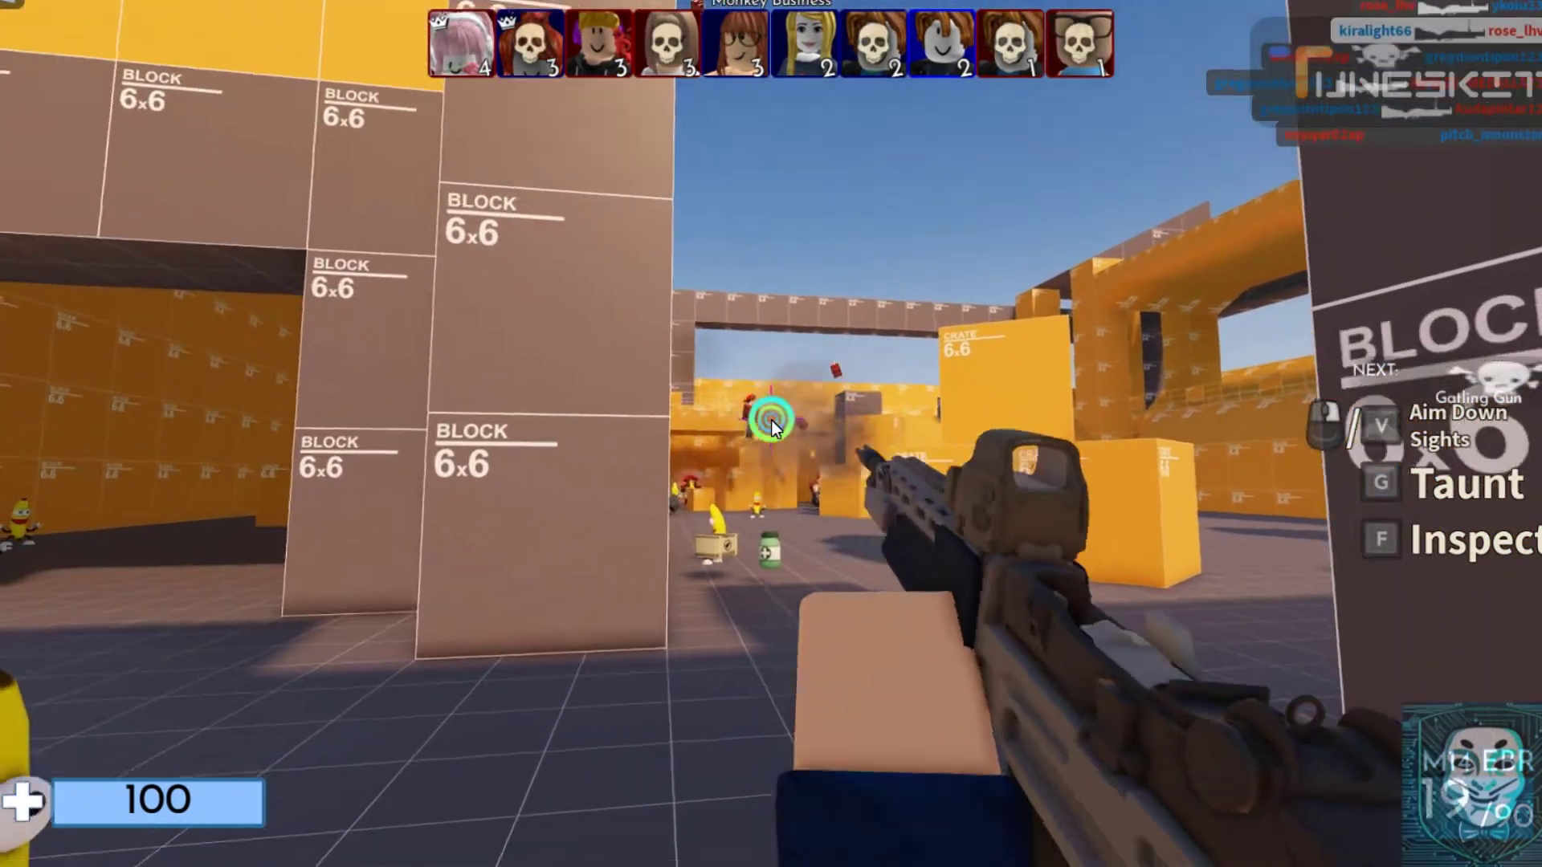
right_click(771, 419)
left_click(771, 419)
left_click(770, 419)
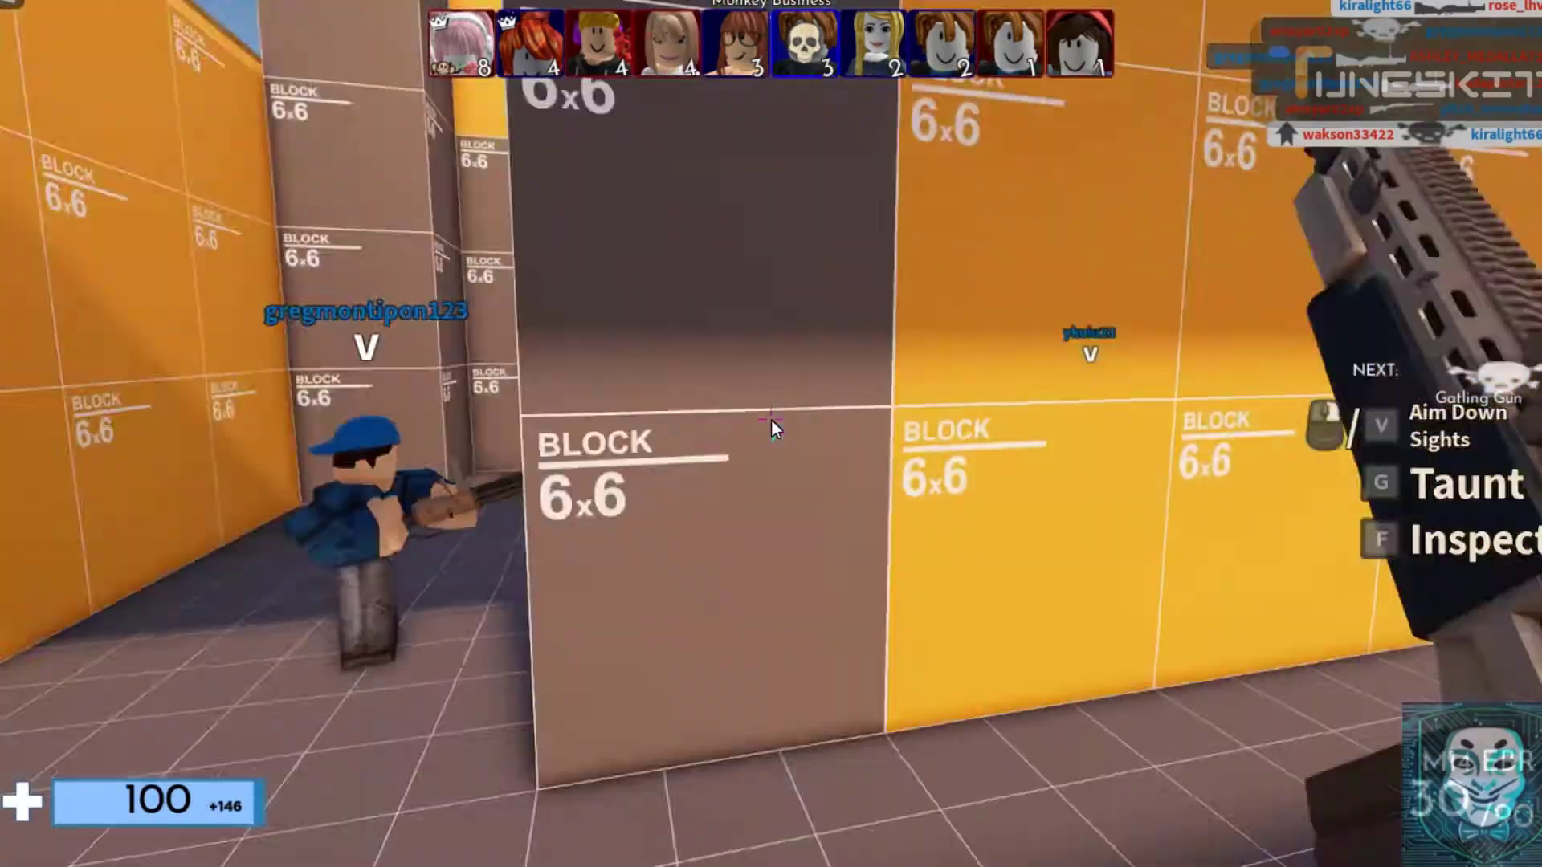
key("w")
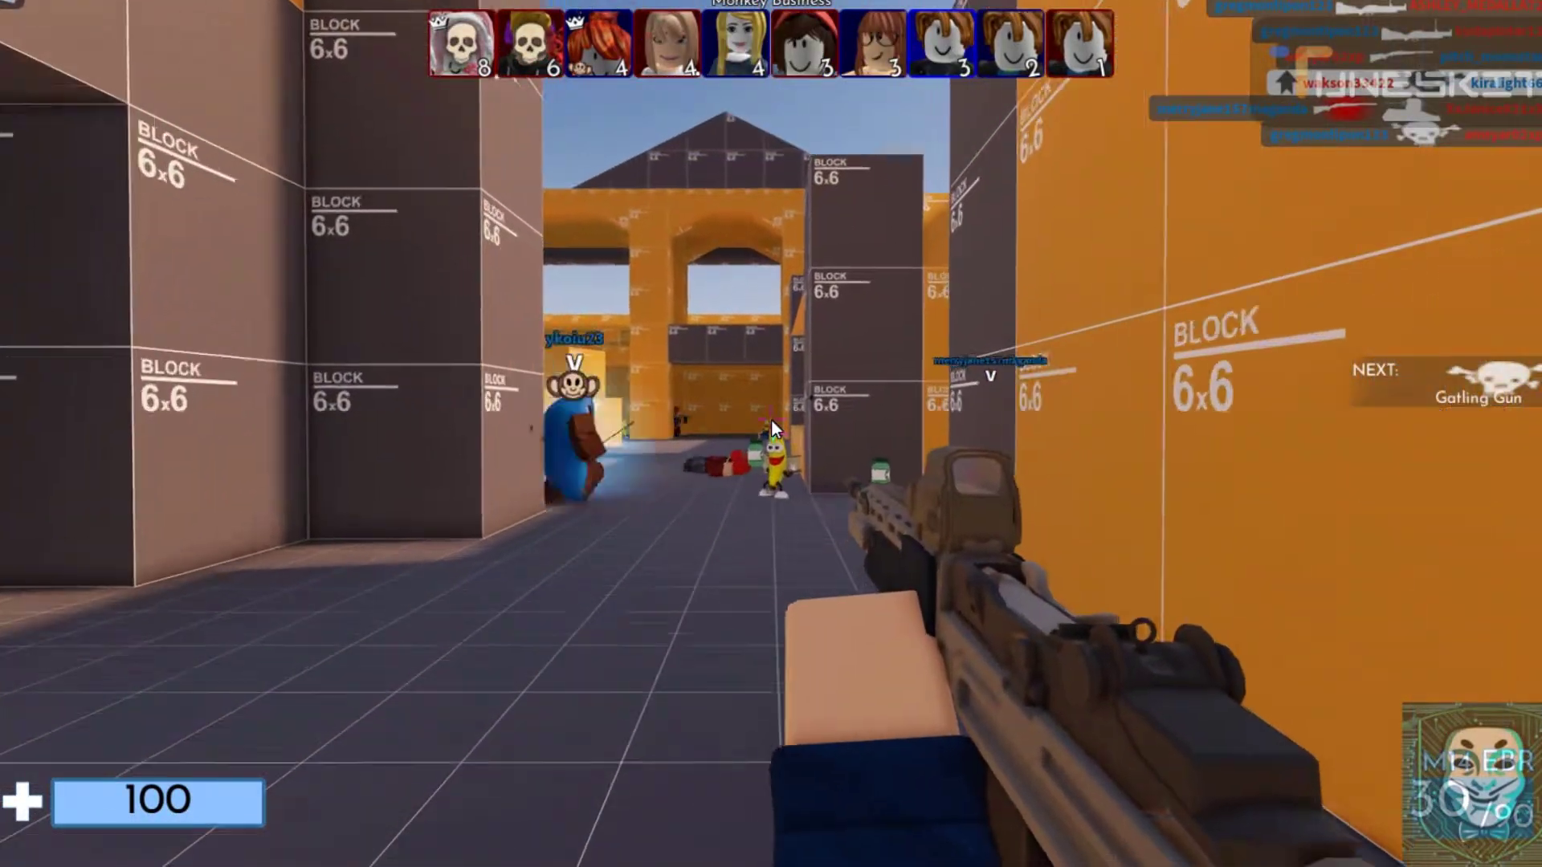
key("w")
right_click(770, 419)
left_click(771, 419)
left_click(771, 419)
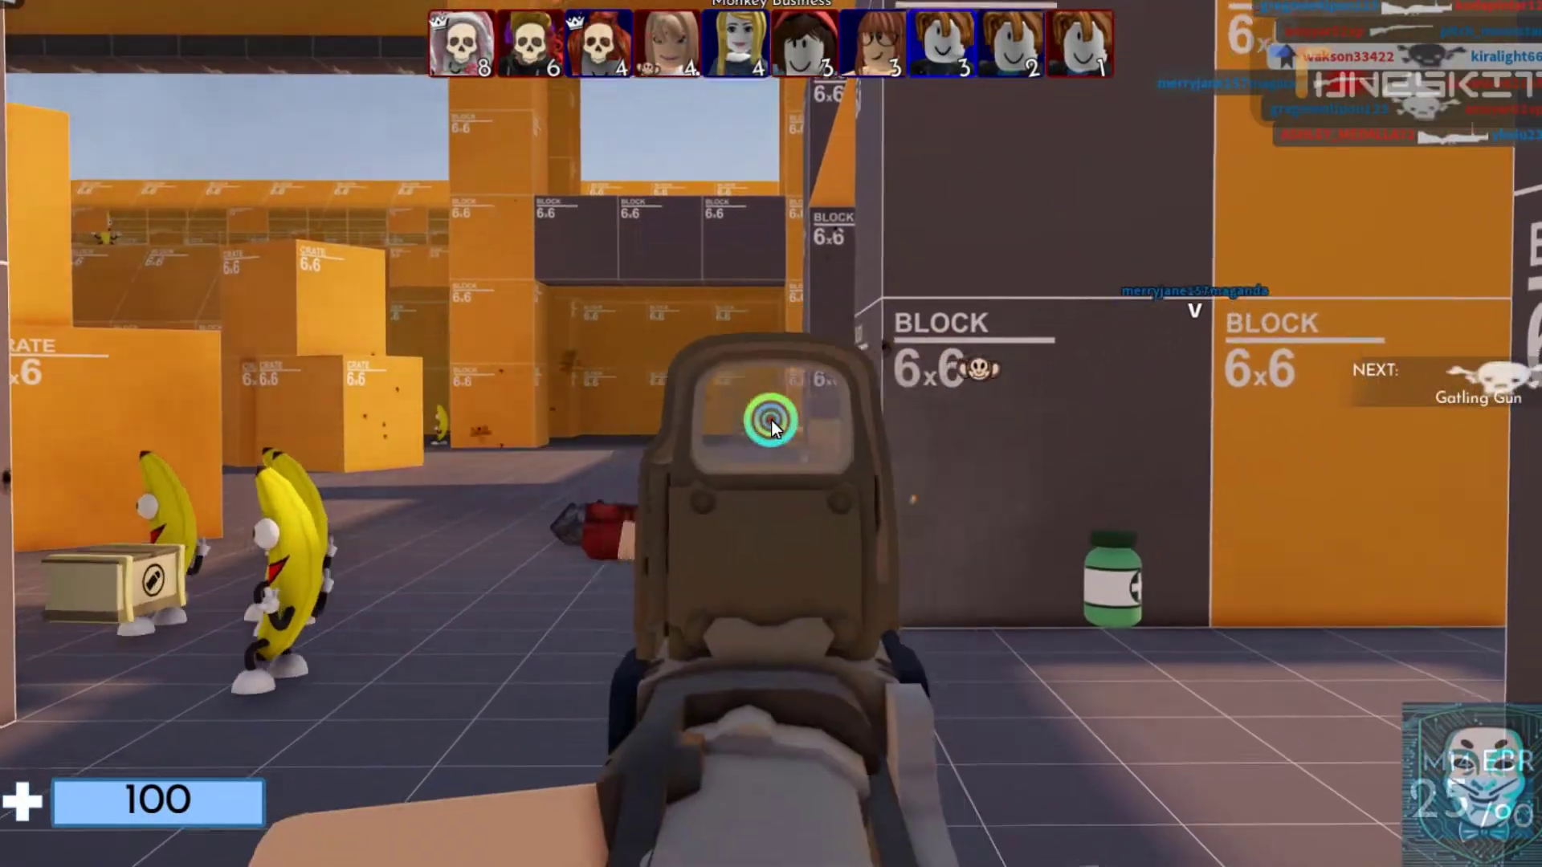
key("w")
right_click(771, 419)
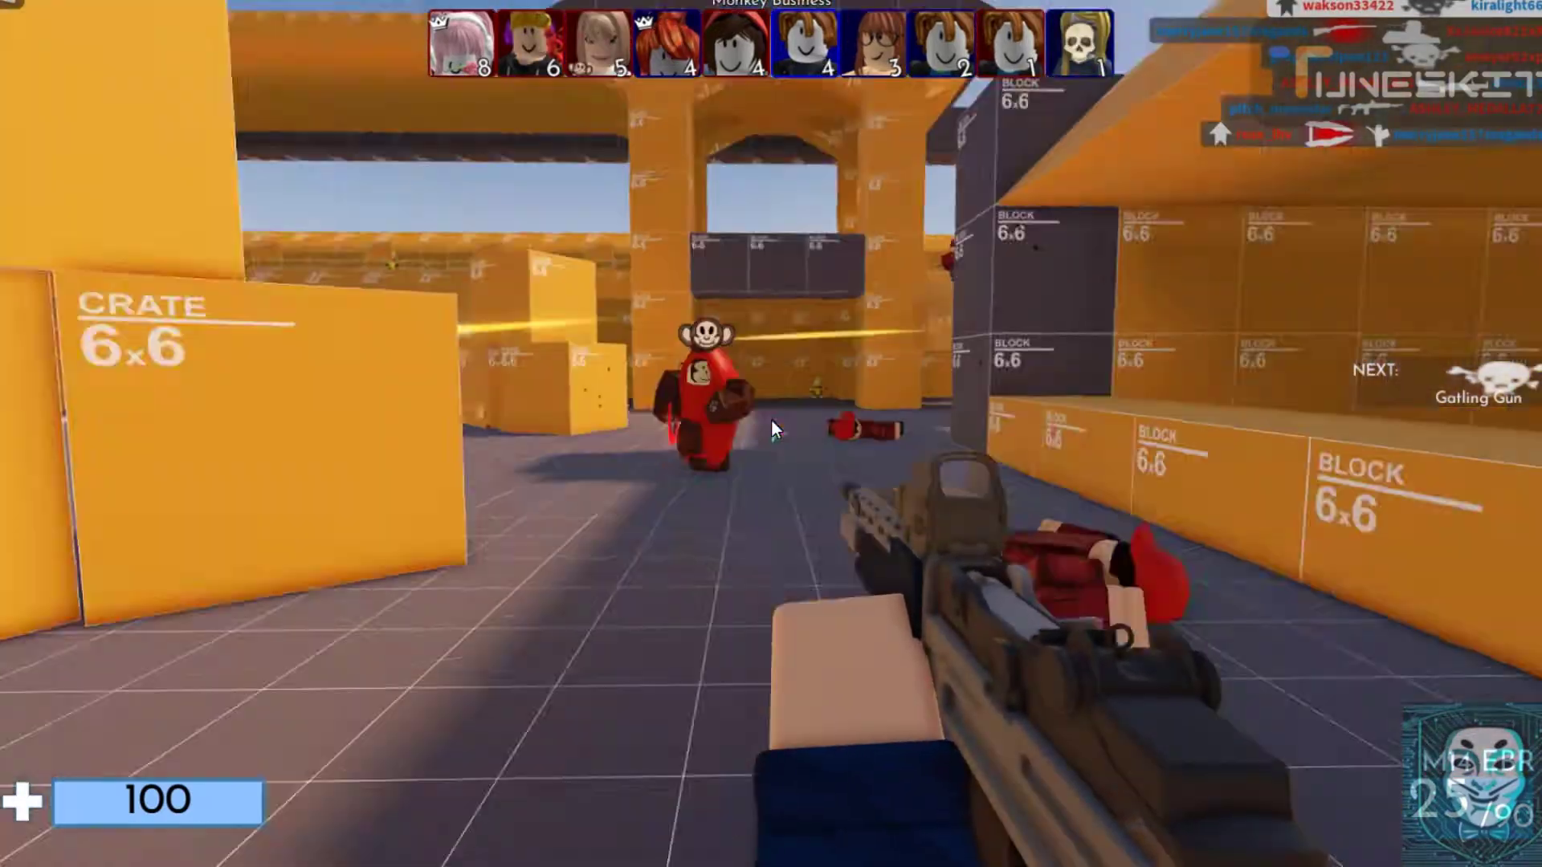
key("w")
left_click(771, 419)
left_click(771, 419)
left_click(771, 419)
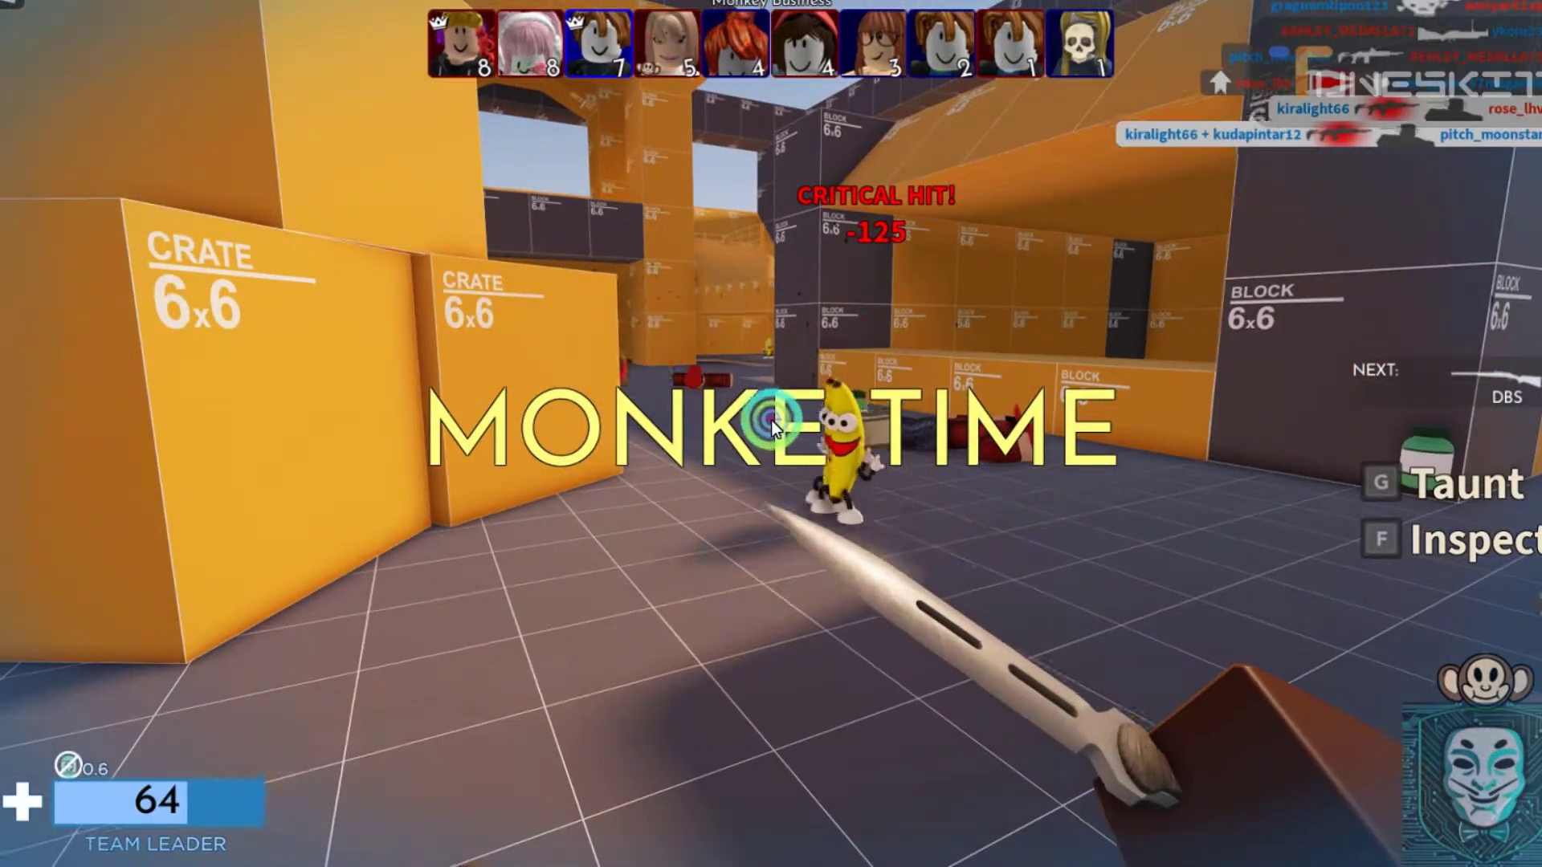
left_click(771, 420)
key("w")
left_click(770, 421)
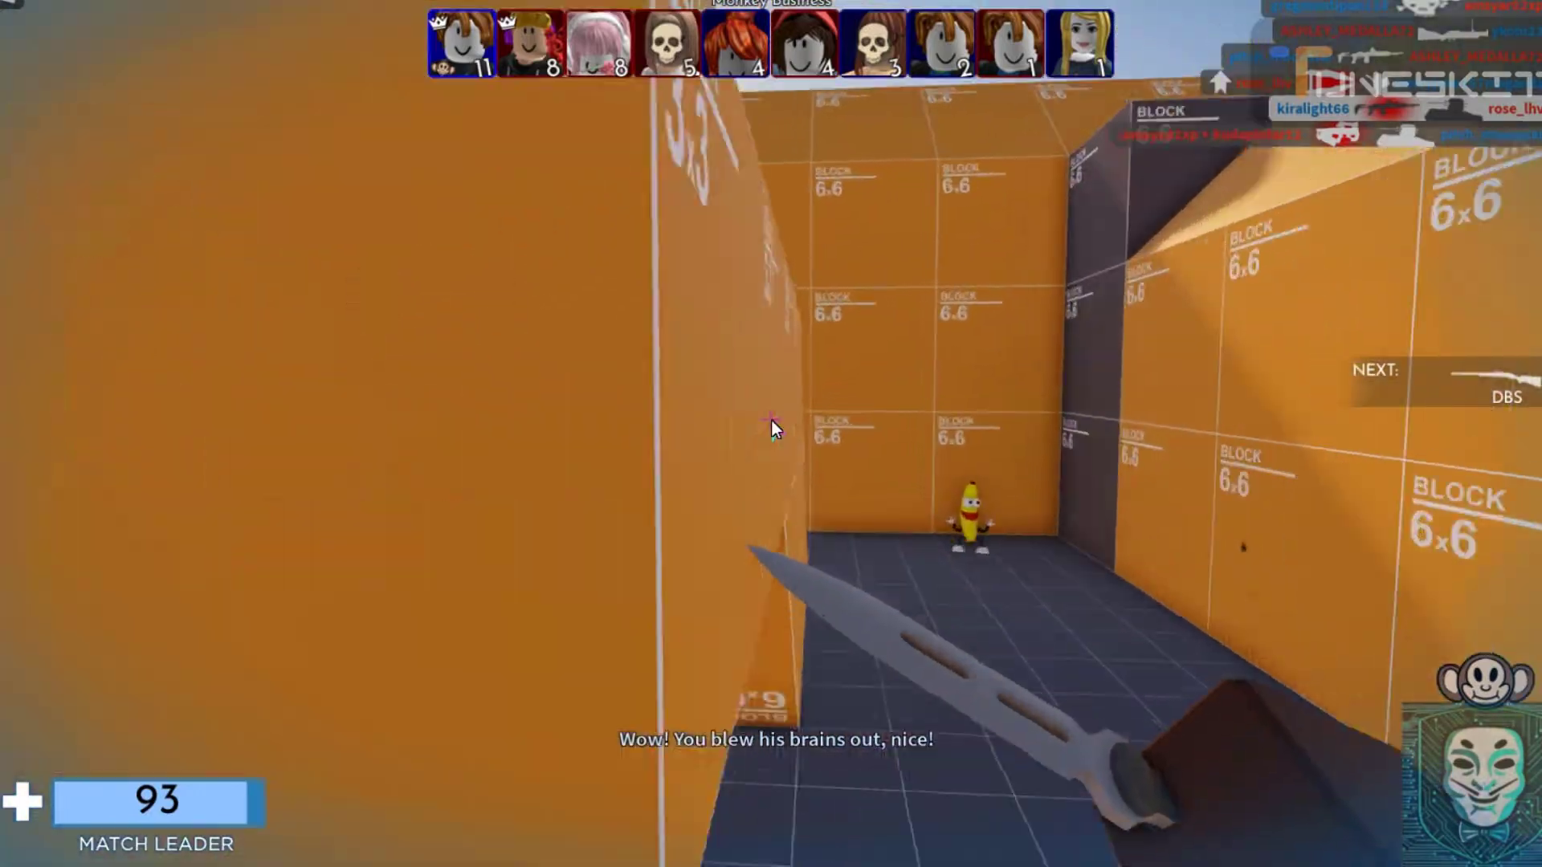
key("w")
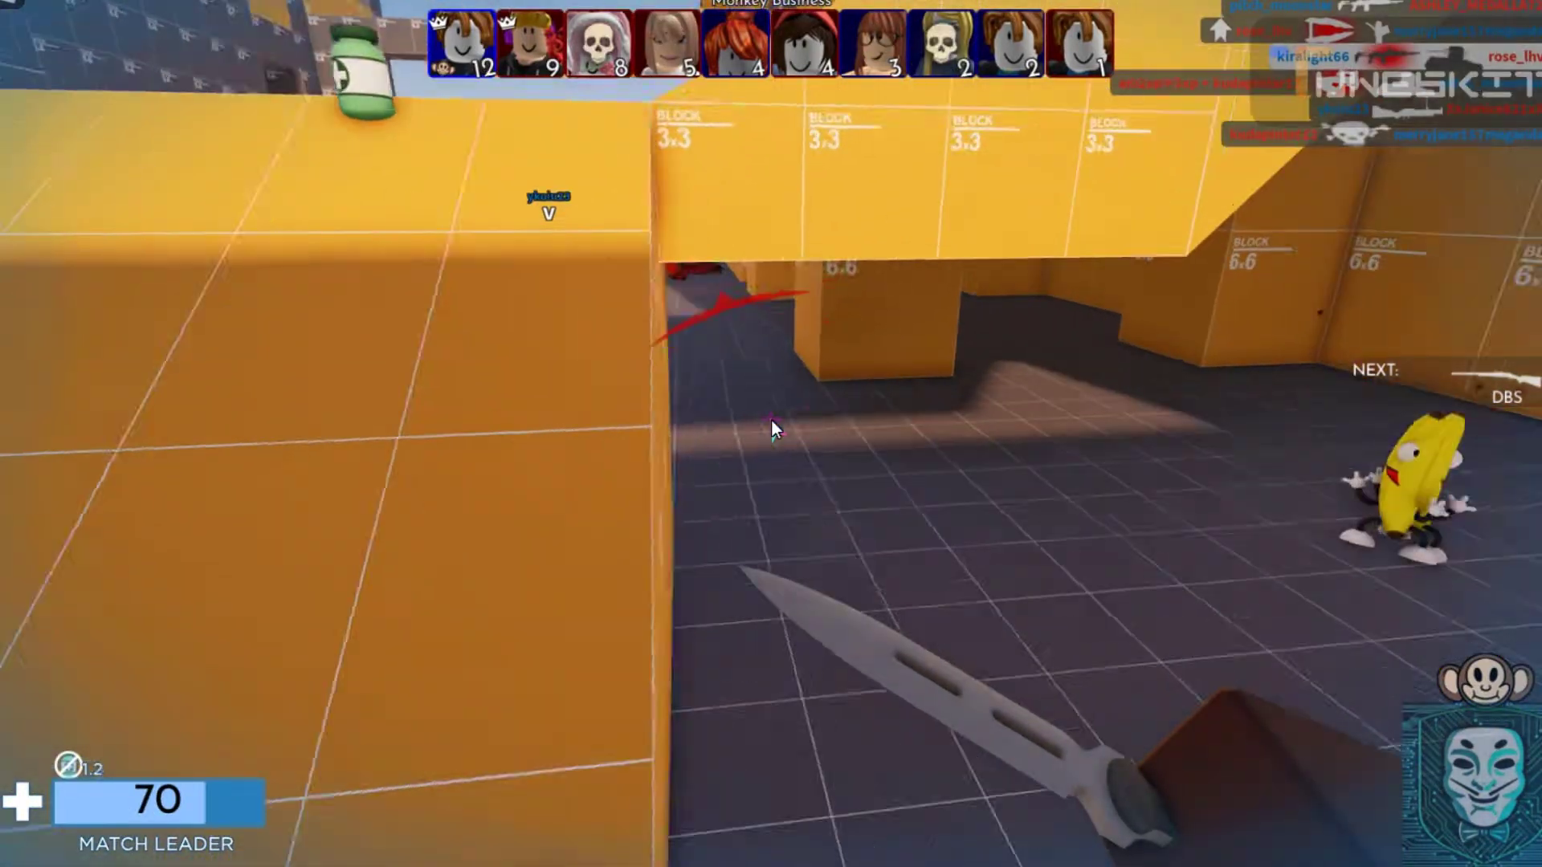
key("w")
left_click(771, 420)
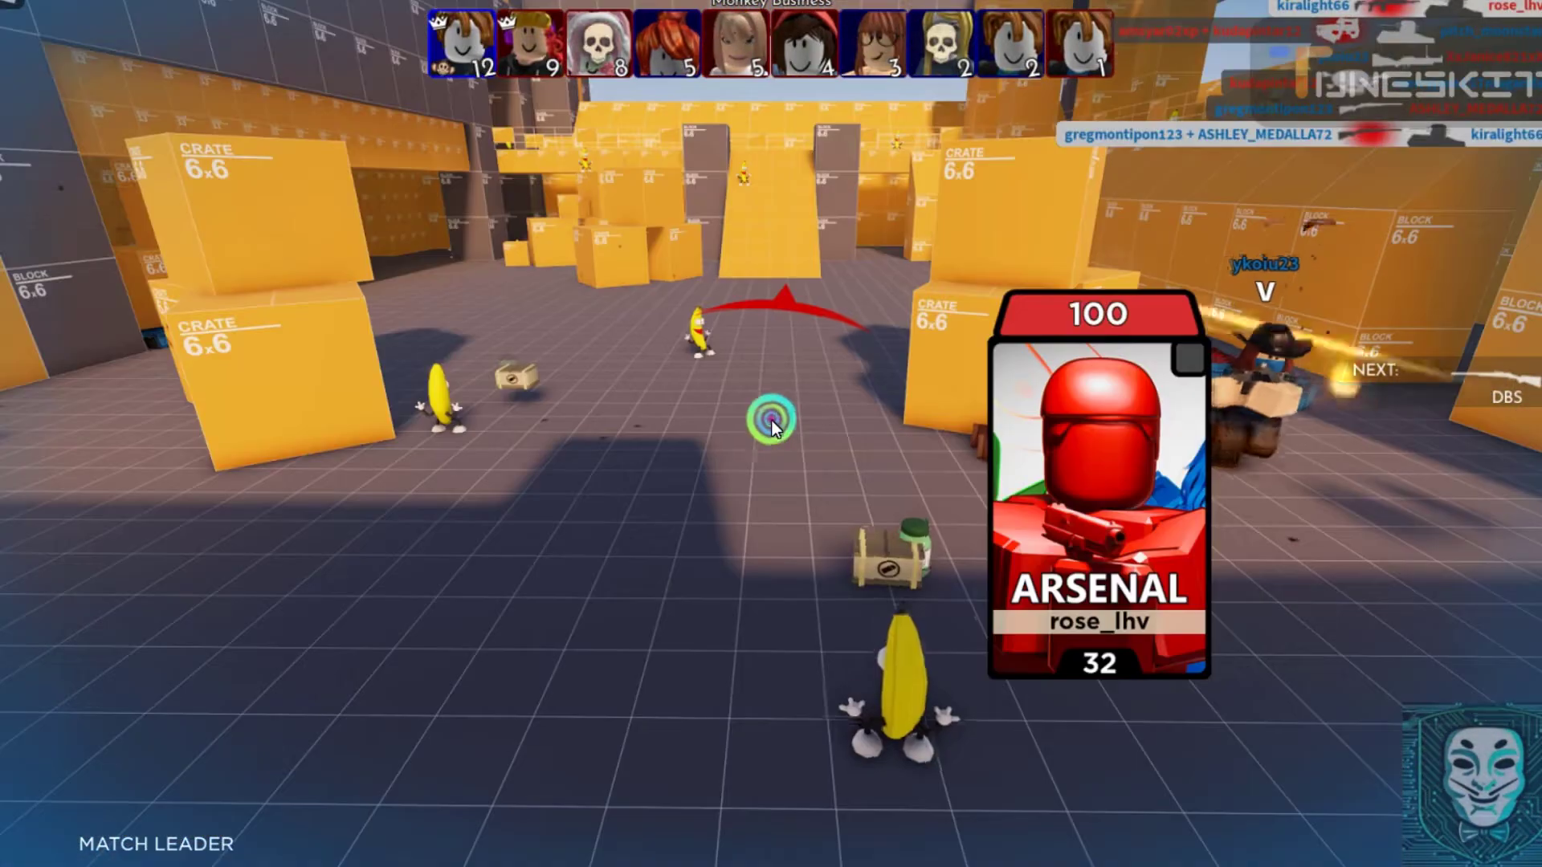
left_click(831, 402)
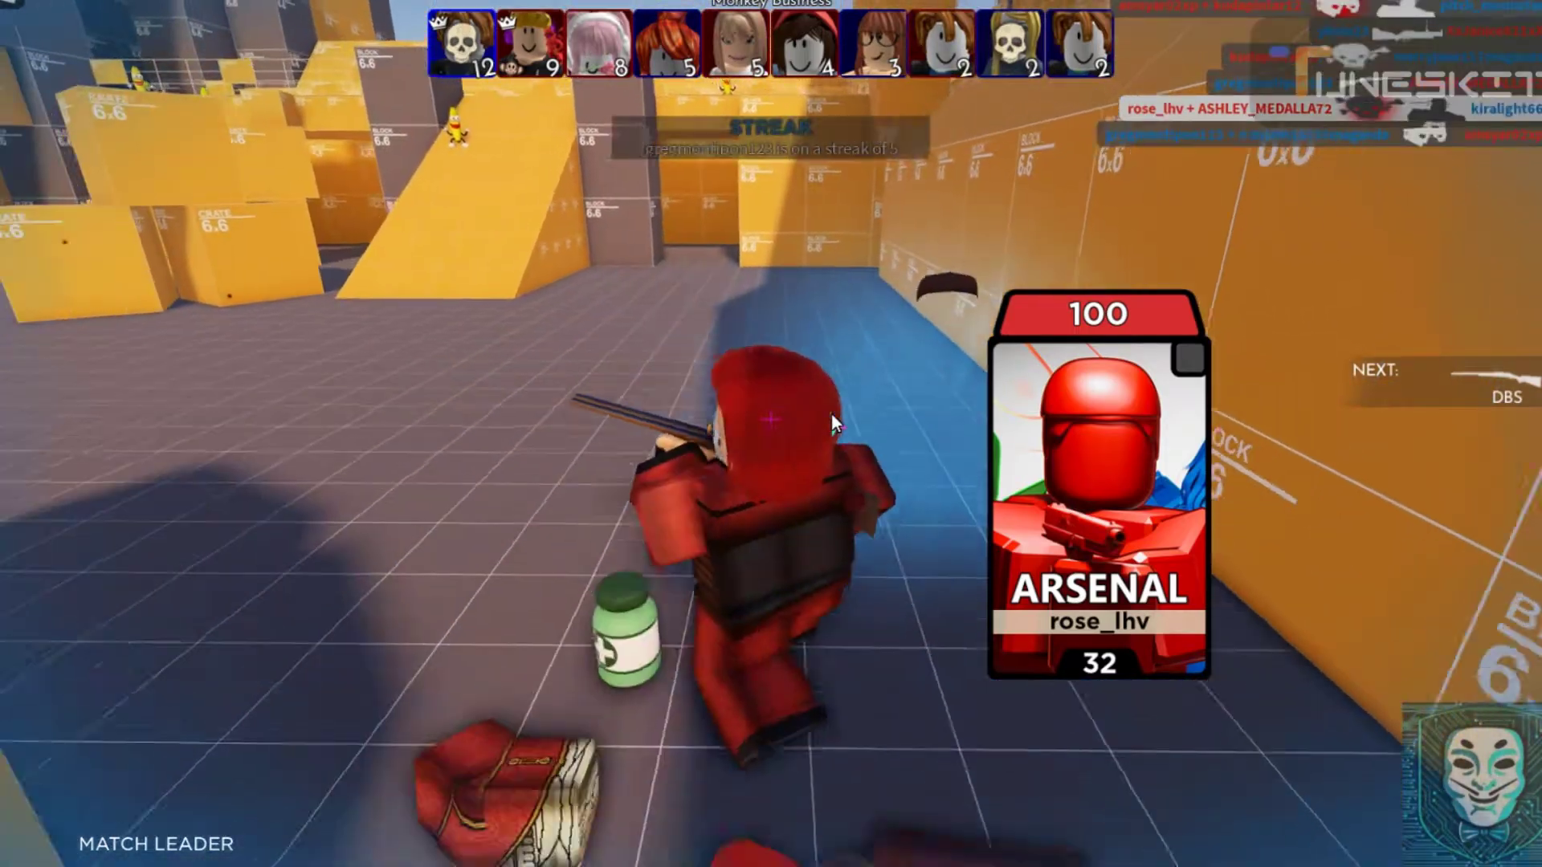
key("w")
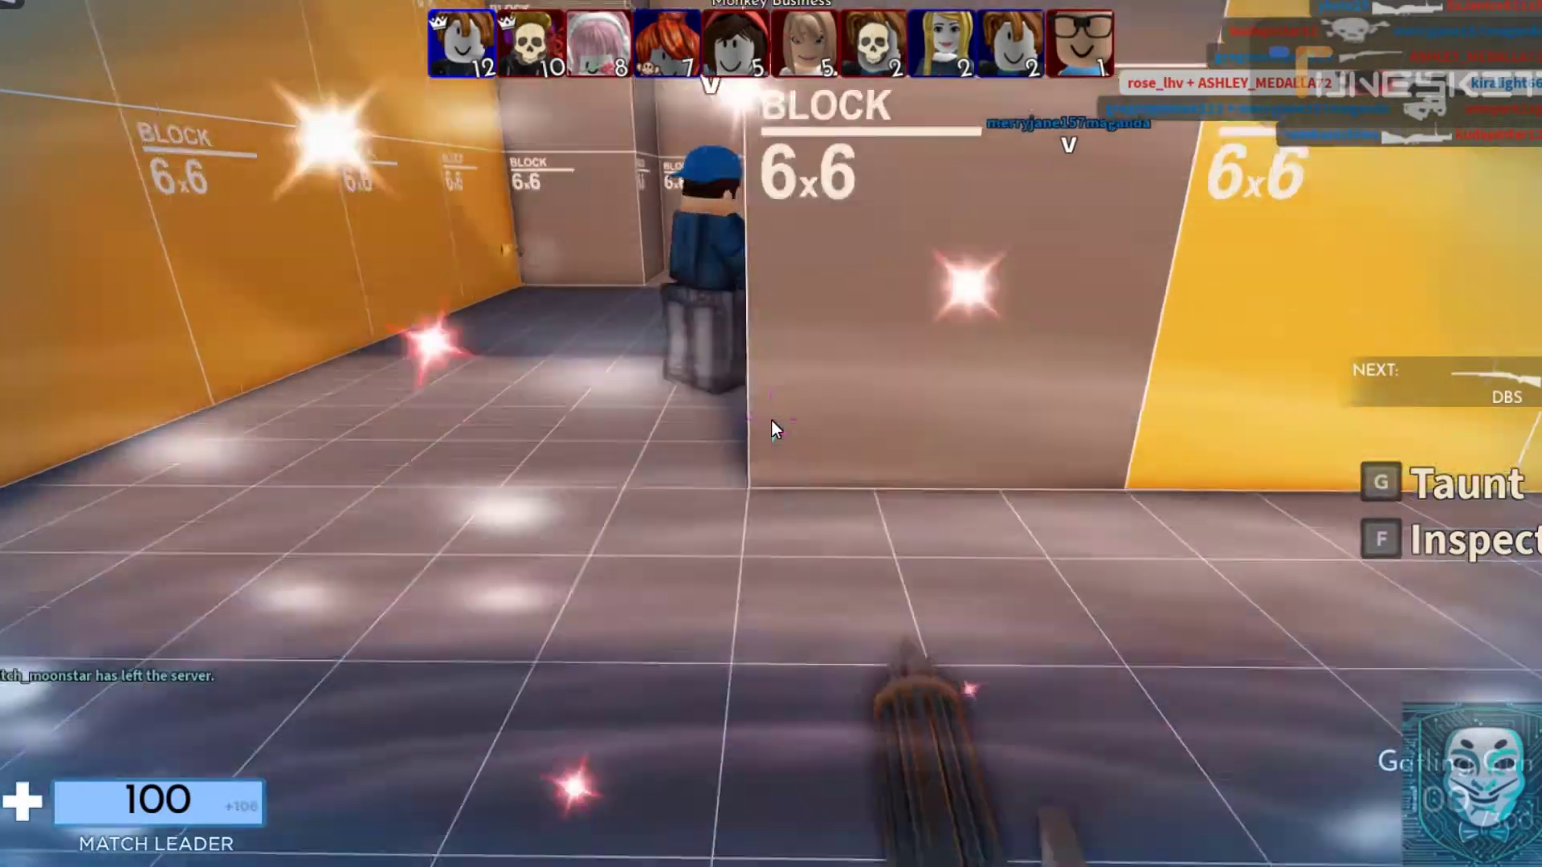
key("w")
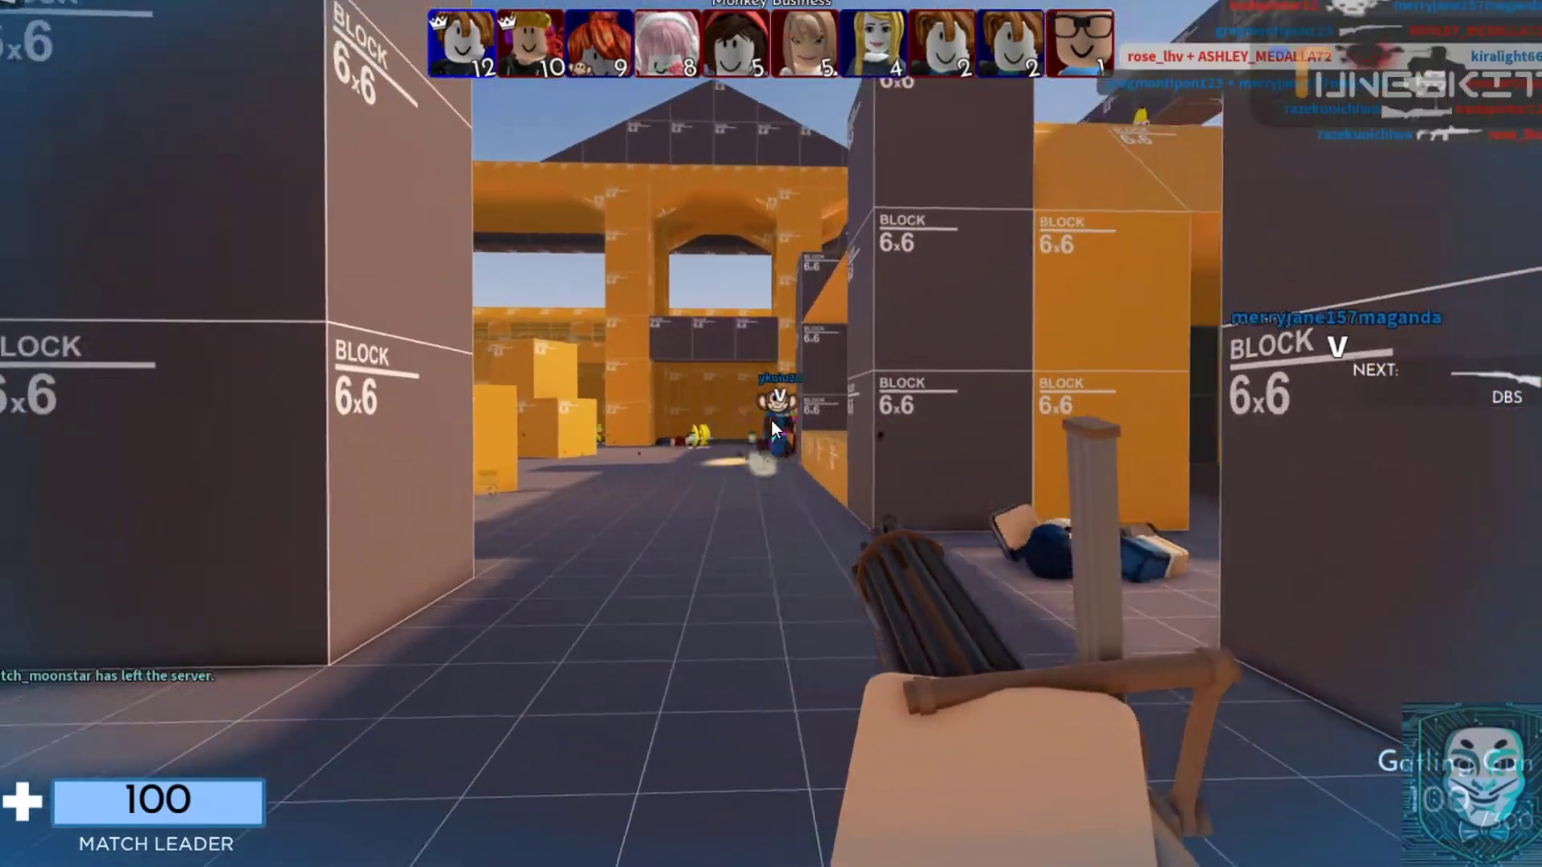
left_click(772, 421)
key("w")
left_click(772, 430)
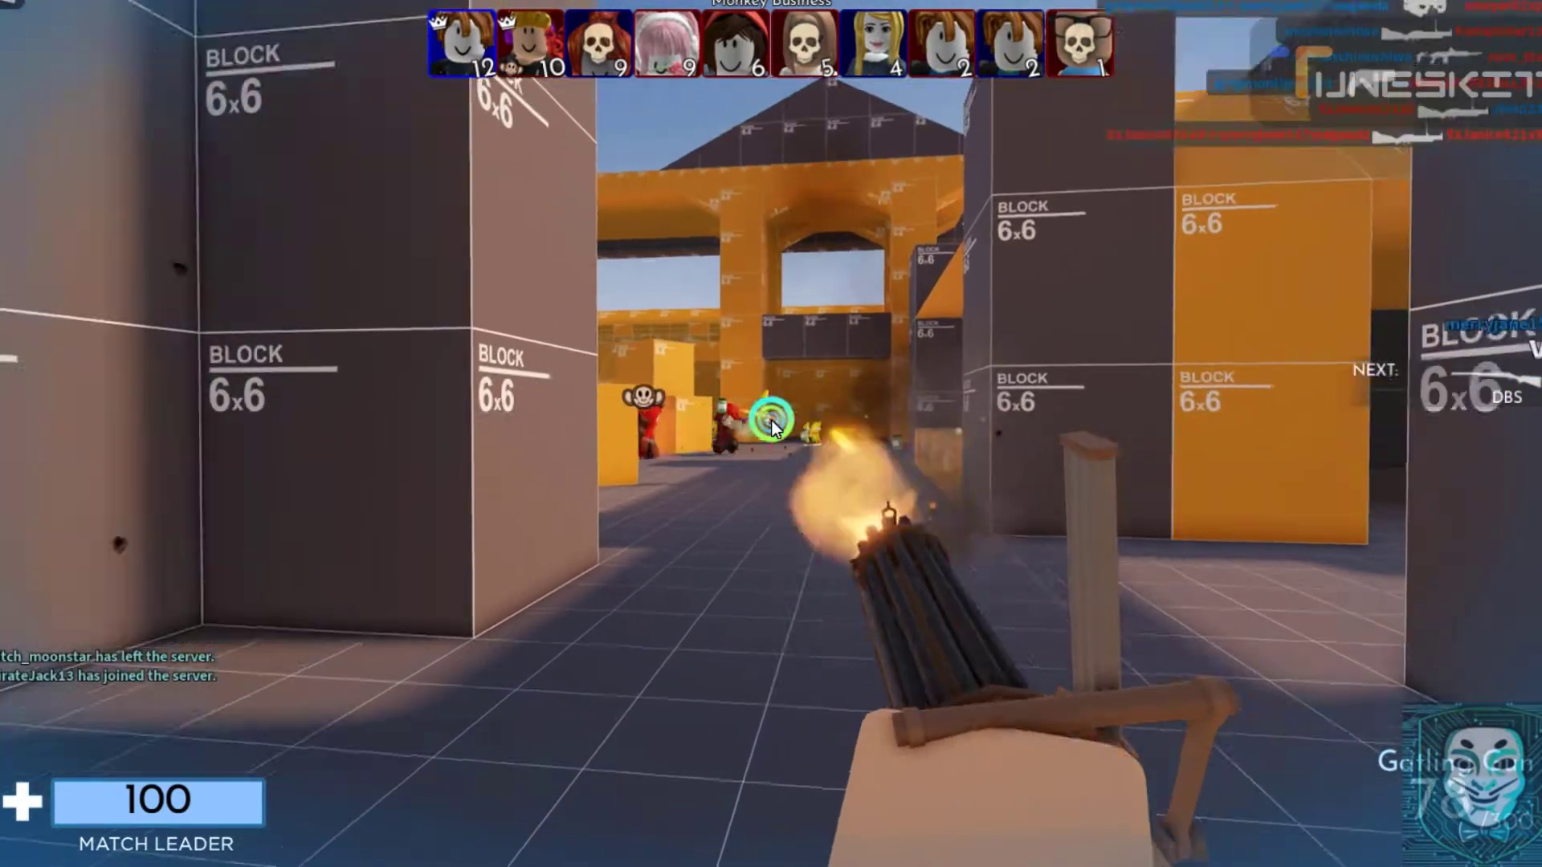
key("w")
left_click(773, 430)
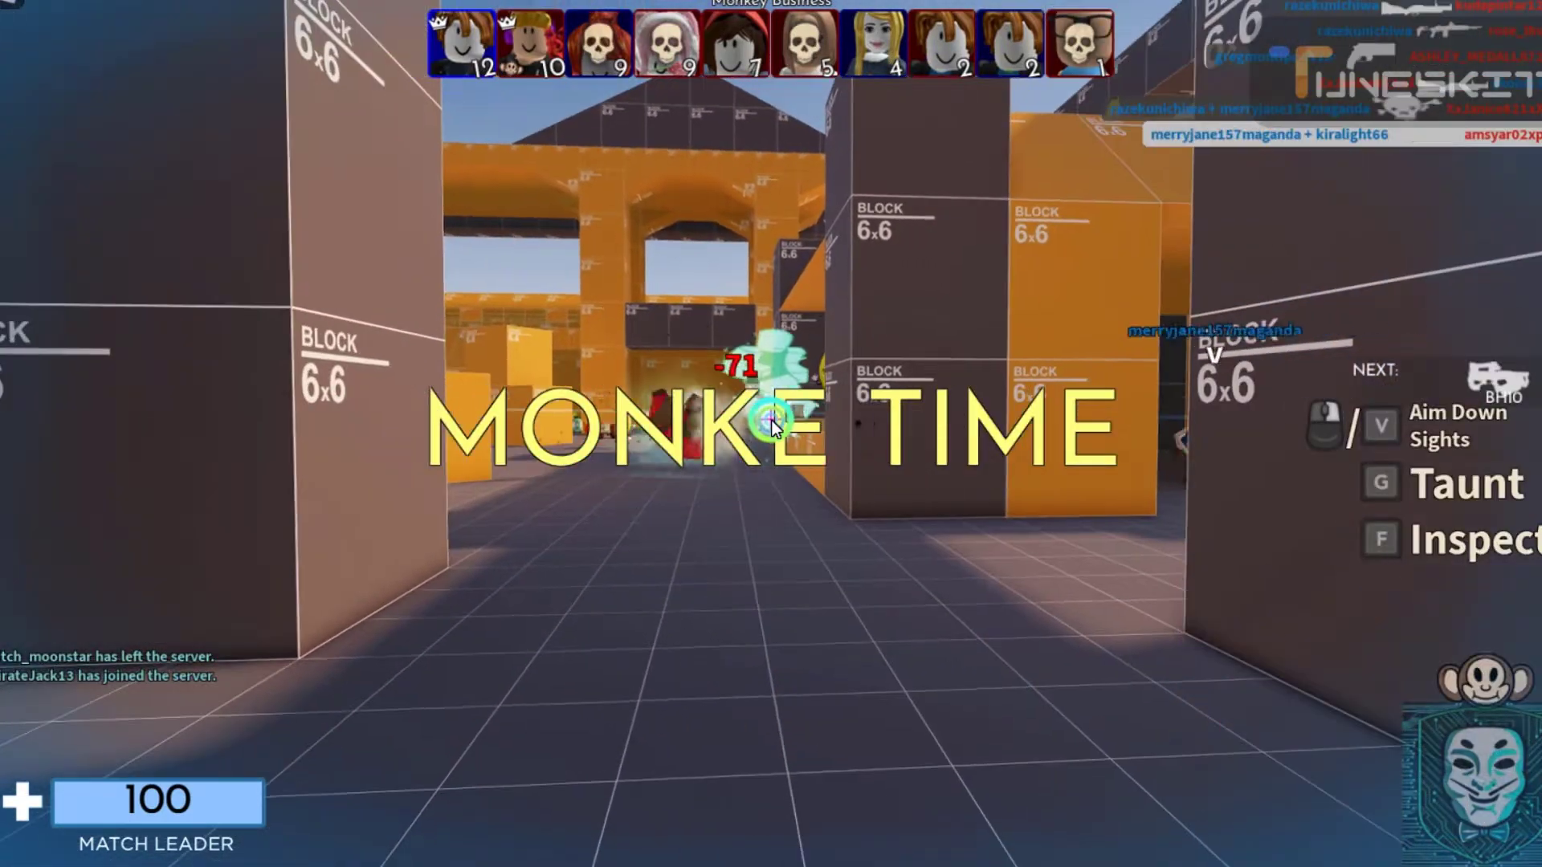
key("w")
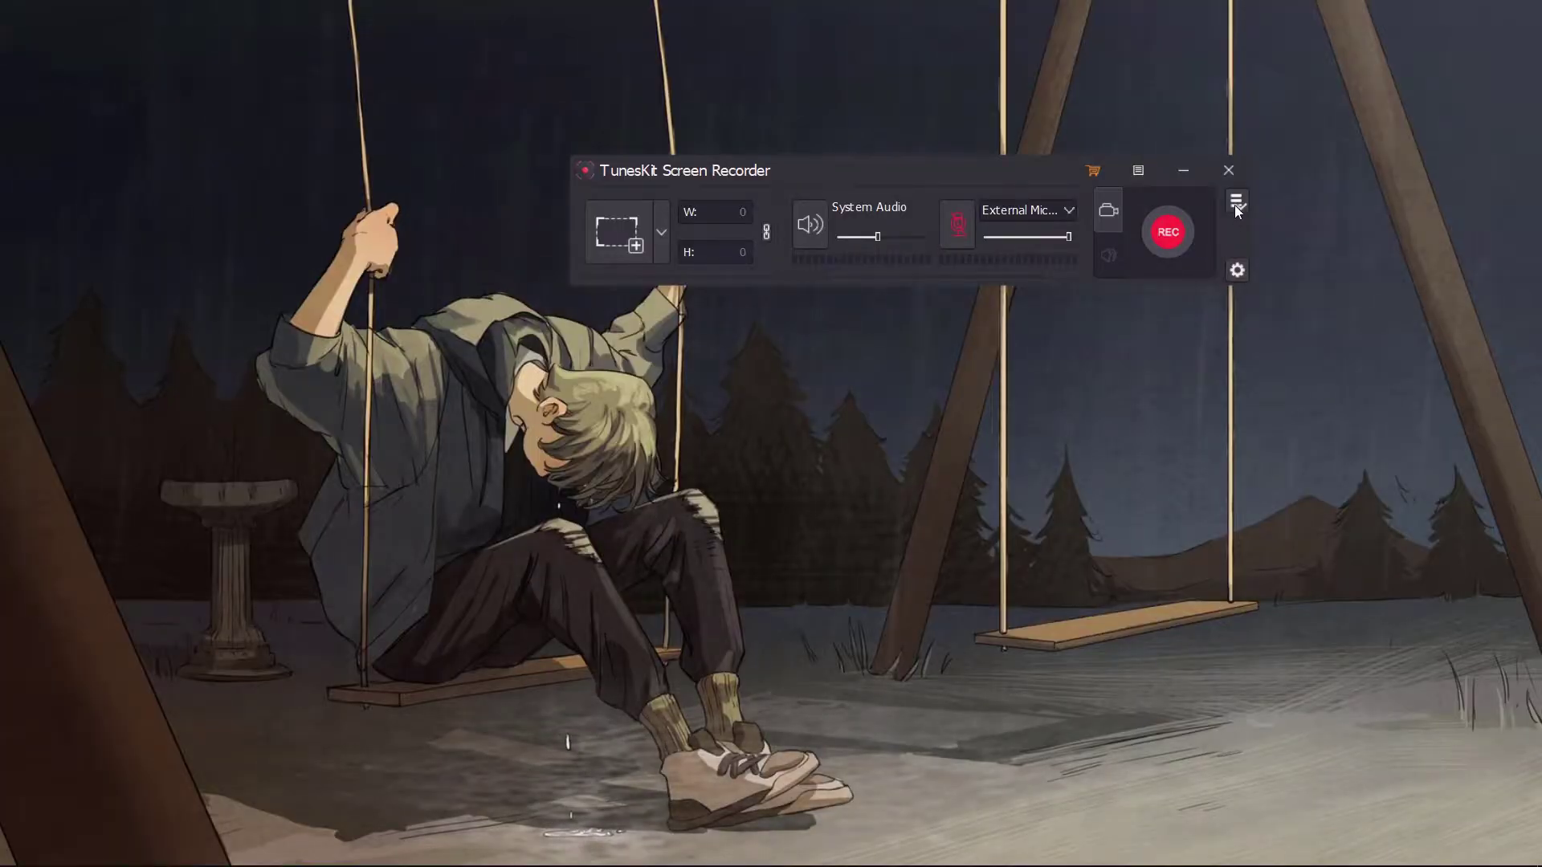
Open the recording history and rename the recorded video as "hello subscribe to channel"
left_click(1235, 204)
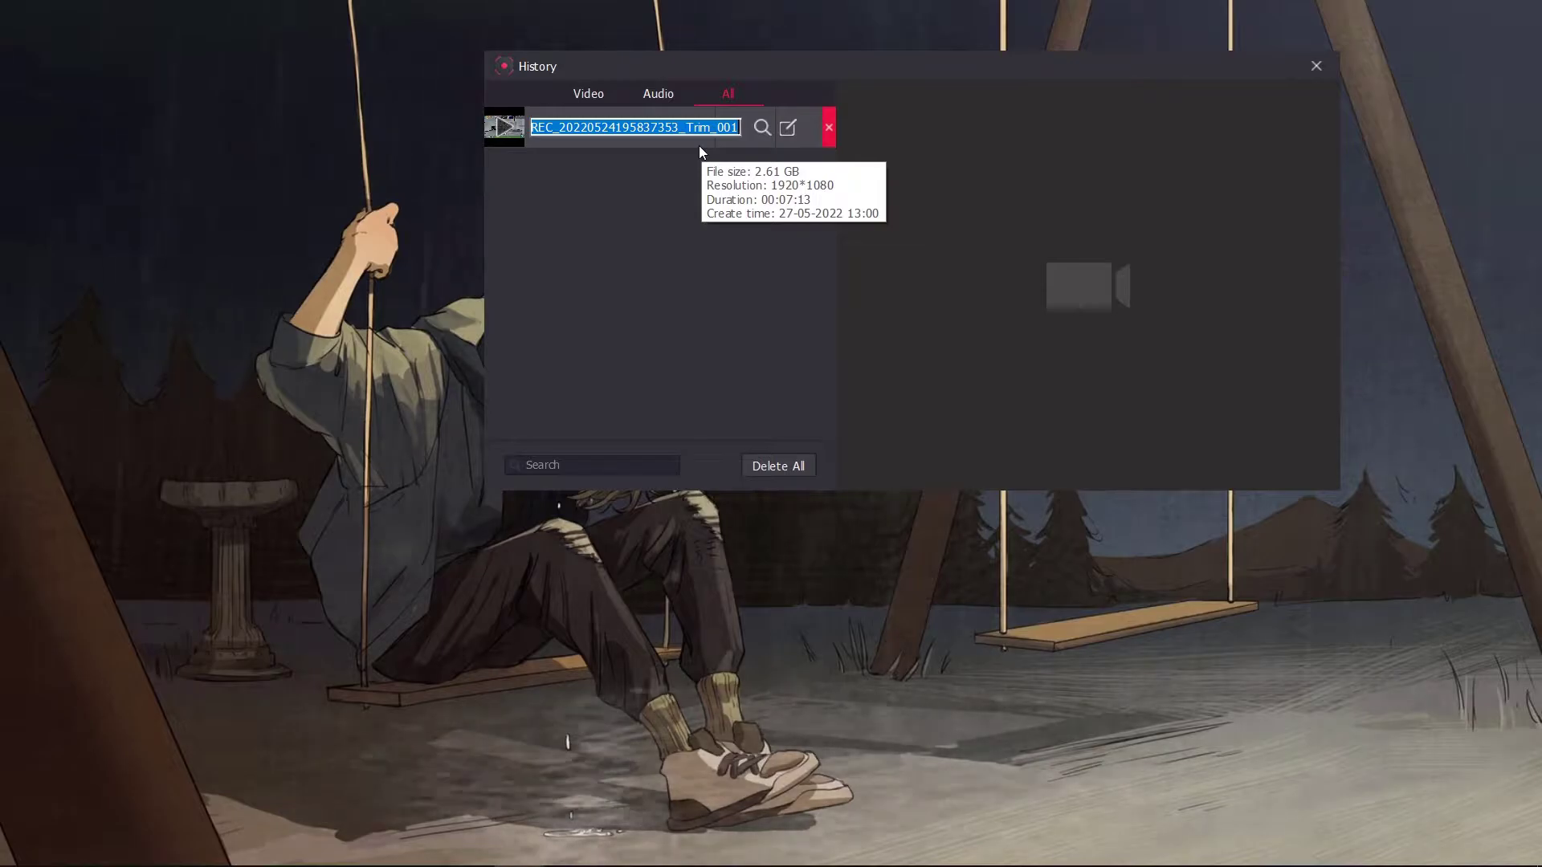
type("hello subscribe ")
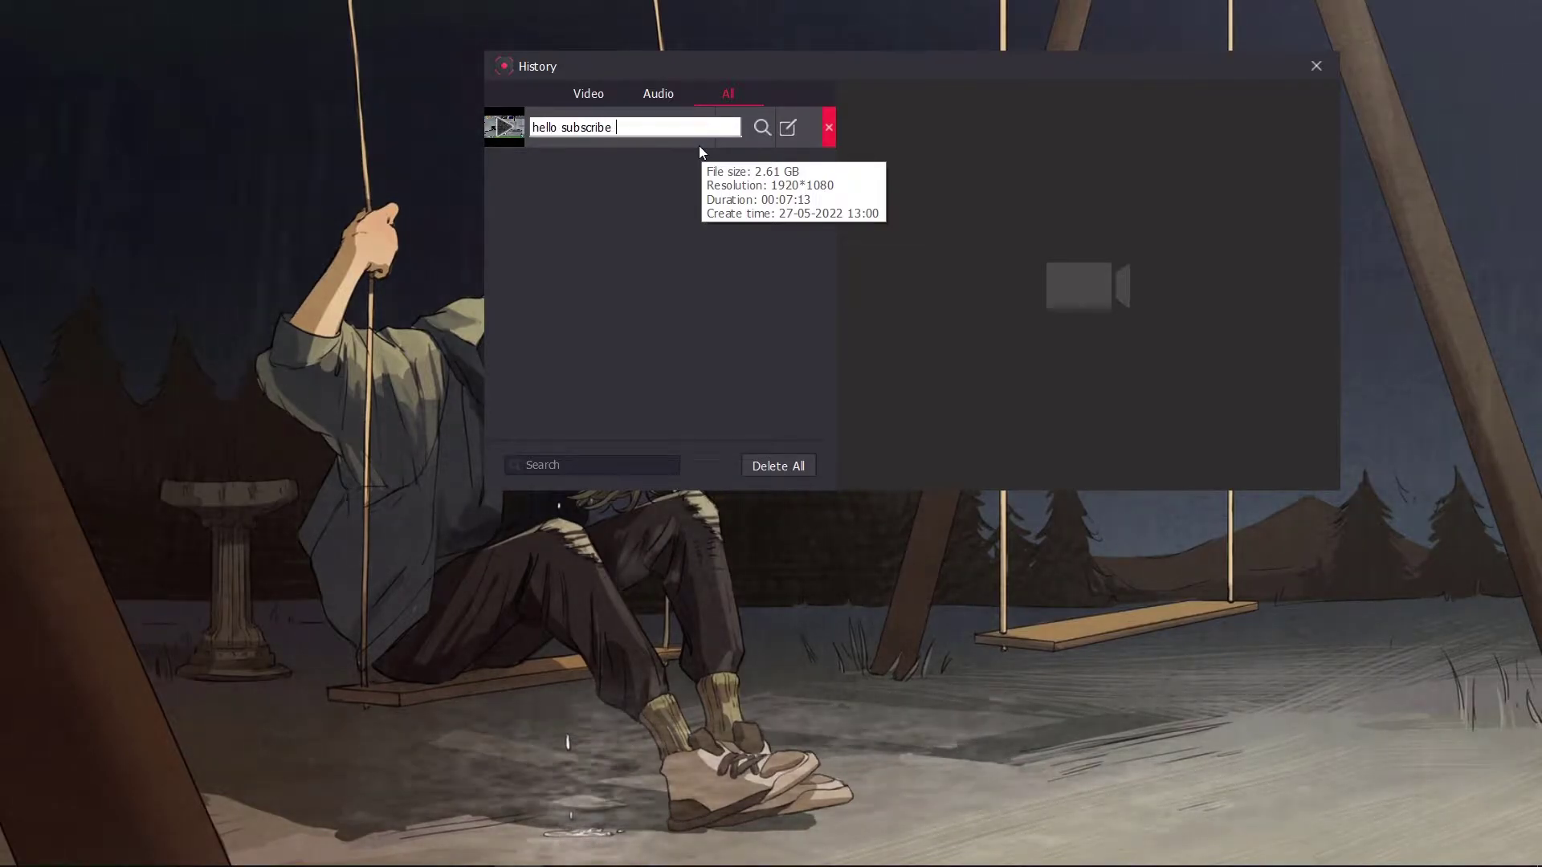
type("to channel")
key("Return")
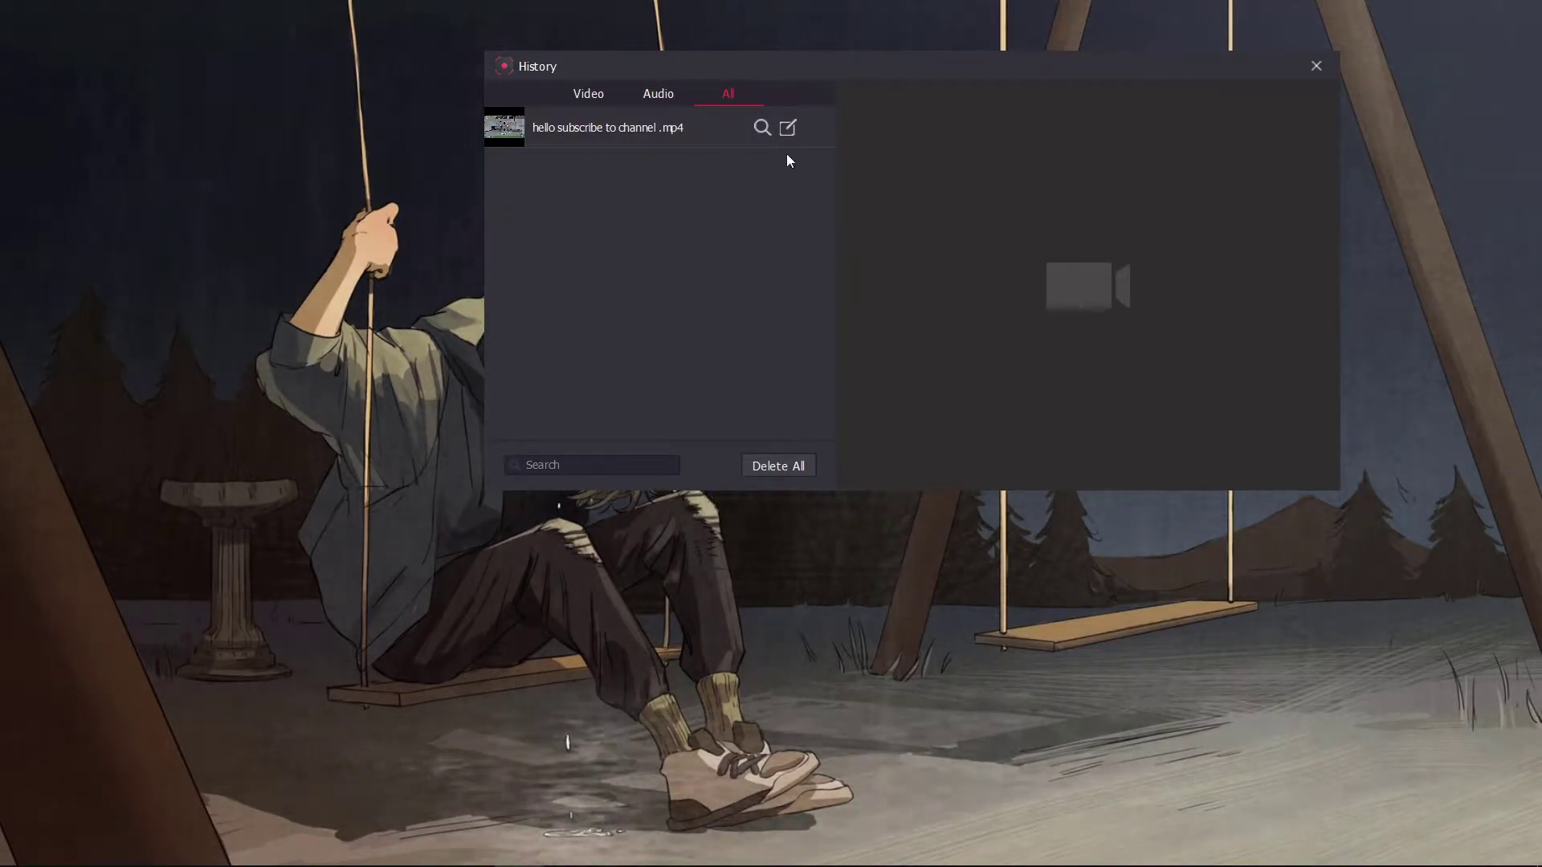
Open the renamed recording for editing and trim it to the section from 00:02:06.481 to 00:05:31.467
left_click(788, 128)
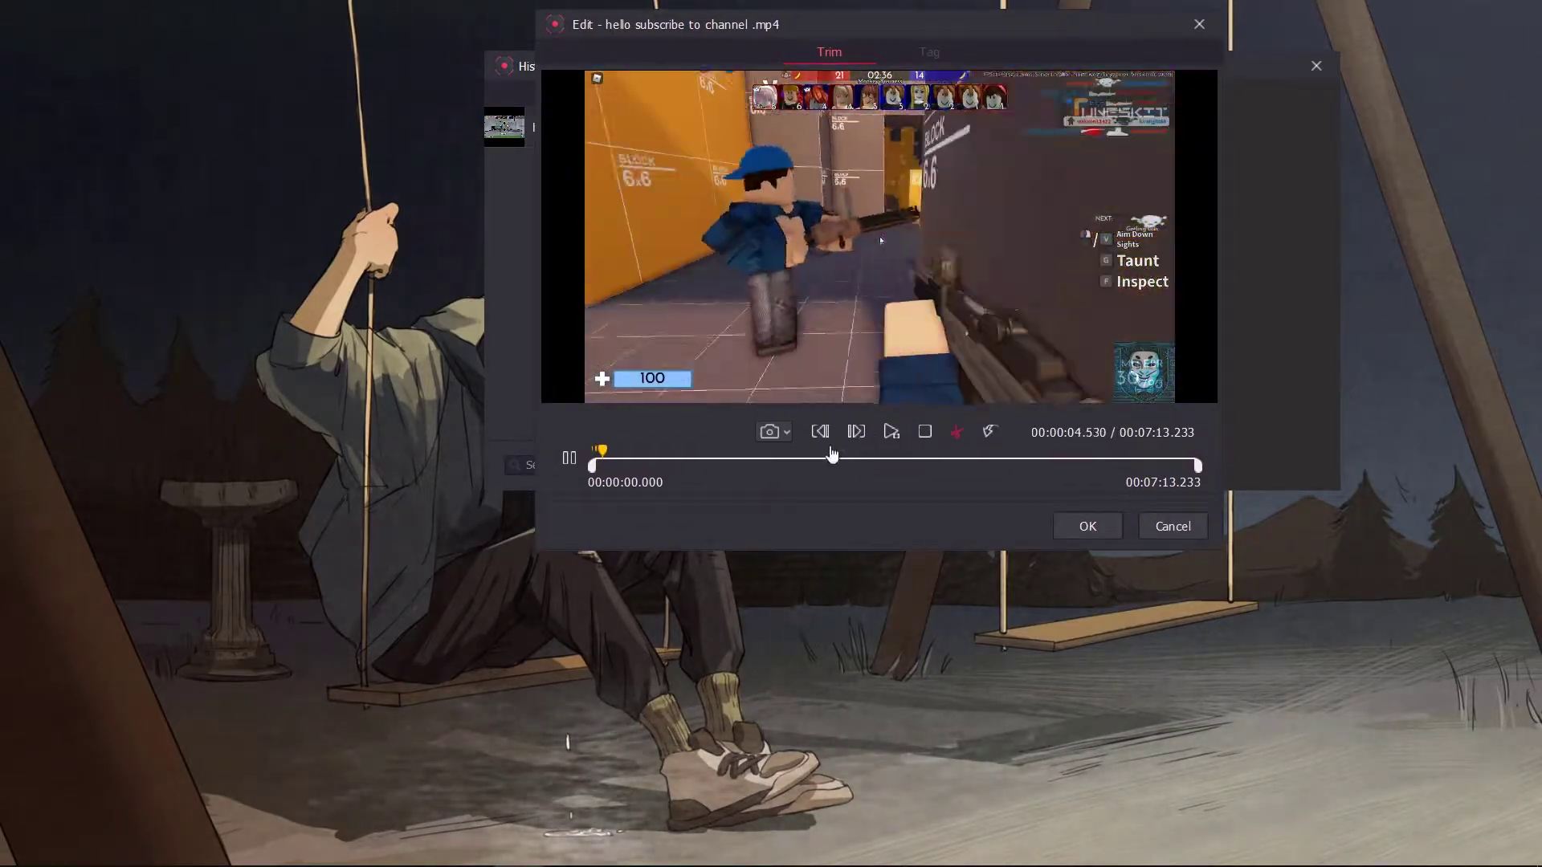
left_click_drag(595, 477, 766, 472)
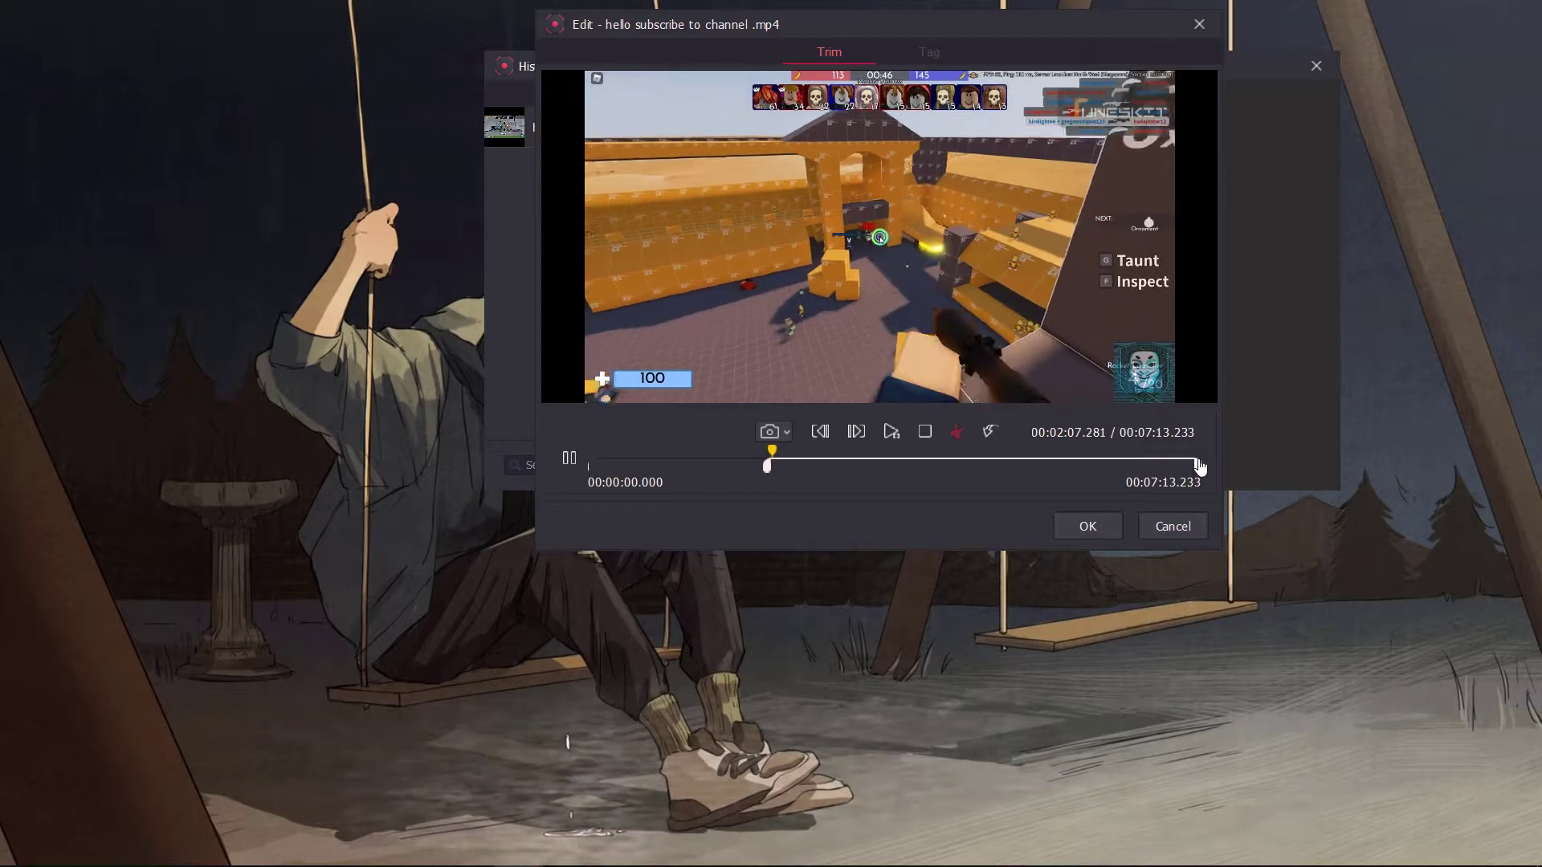
left_click_drag(1197, 470, 1059, 474)
left_click(958, 433)
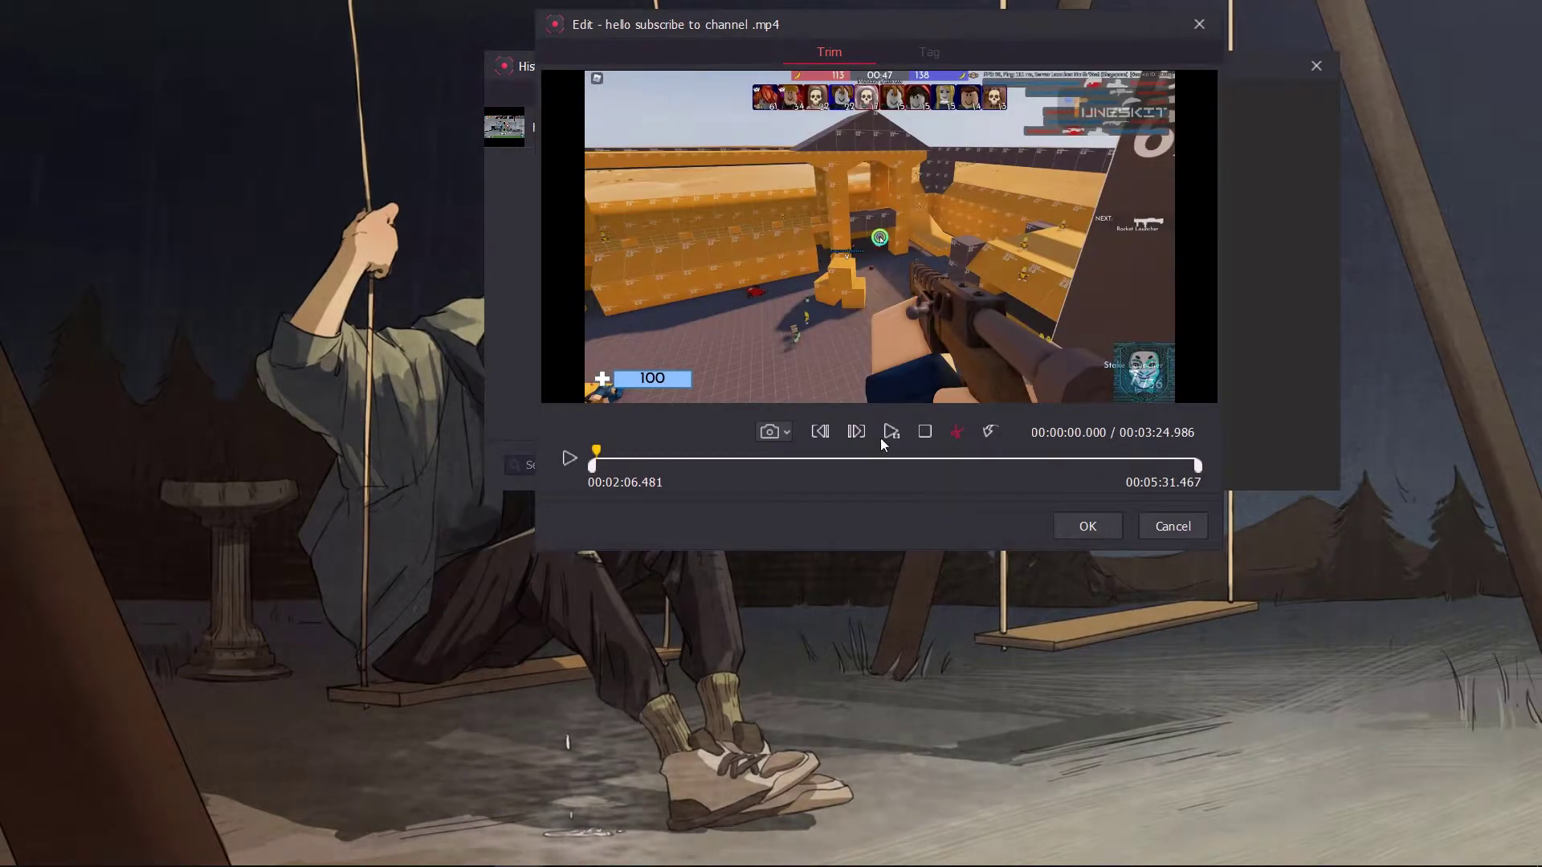
Take a snapshot of the trimmed clip's first frame and confirm the edit
left_click(773, 435)
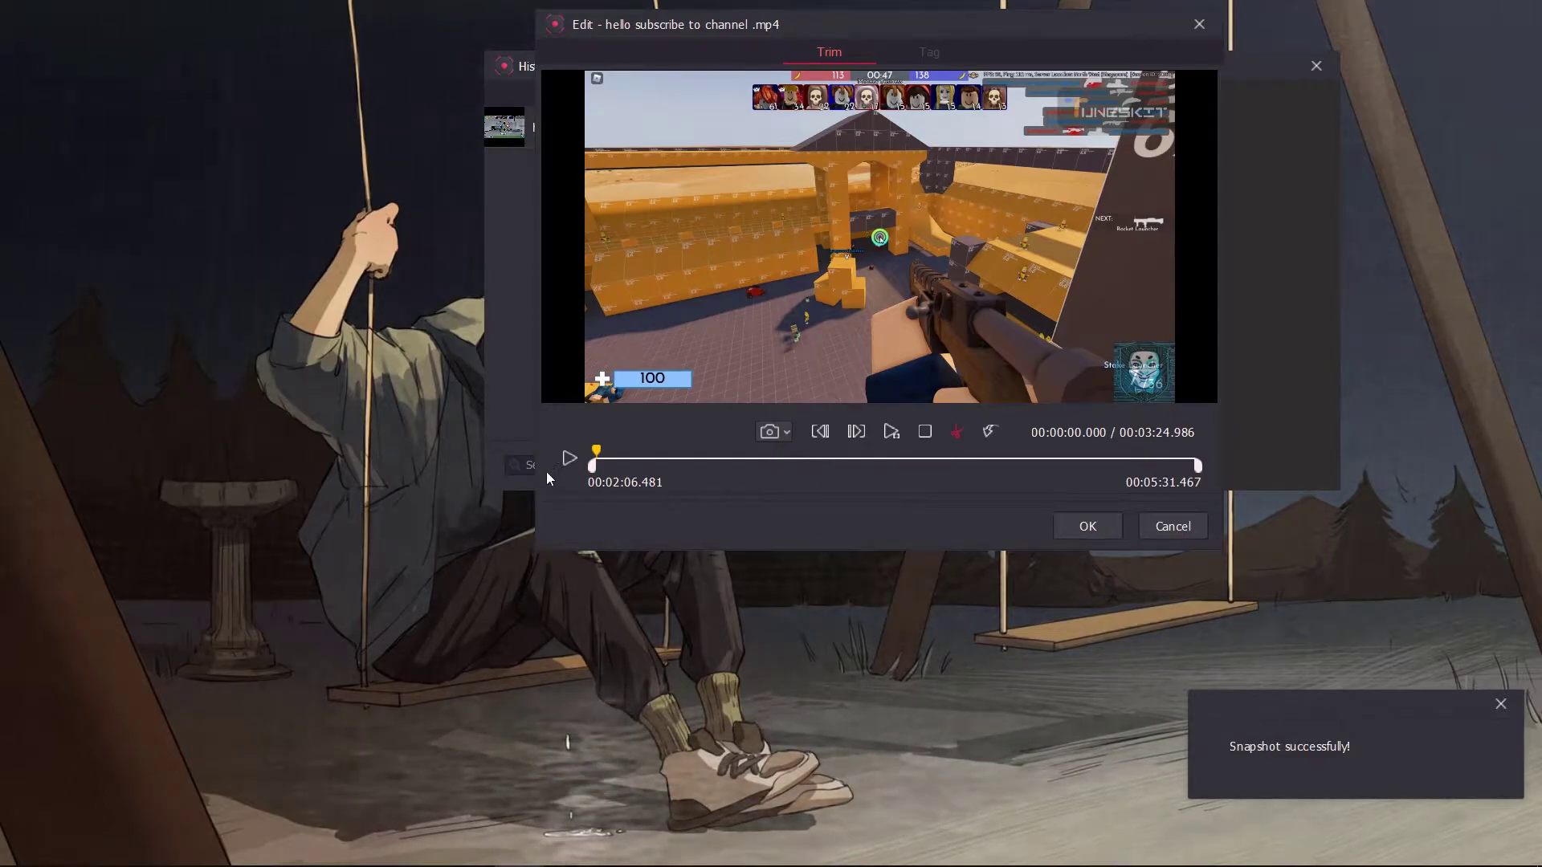
left_click(1081, 533)
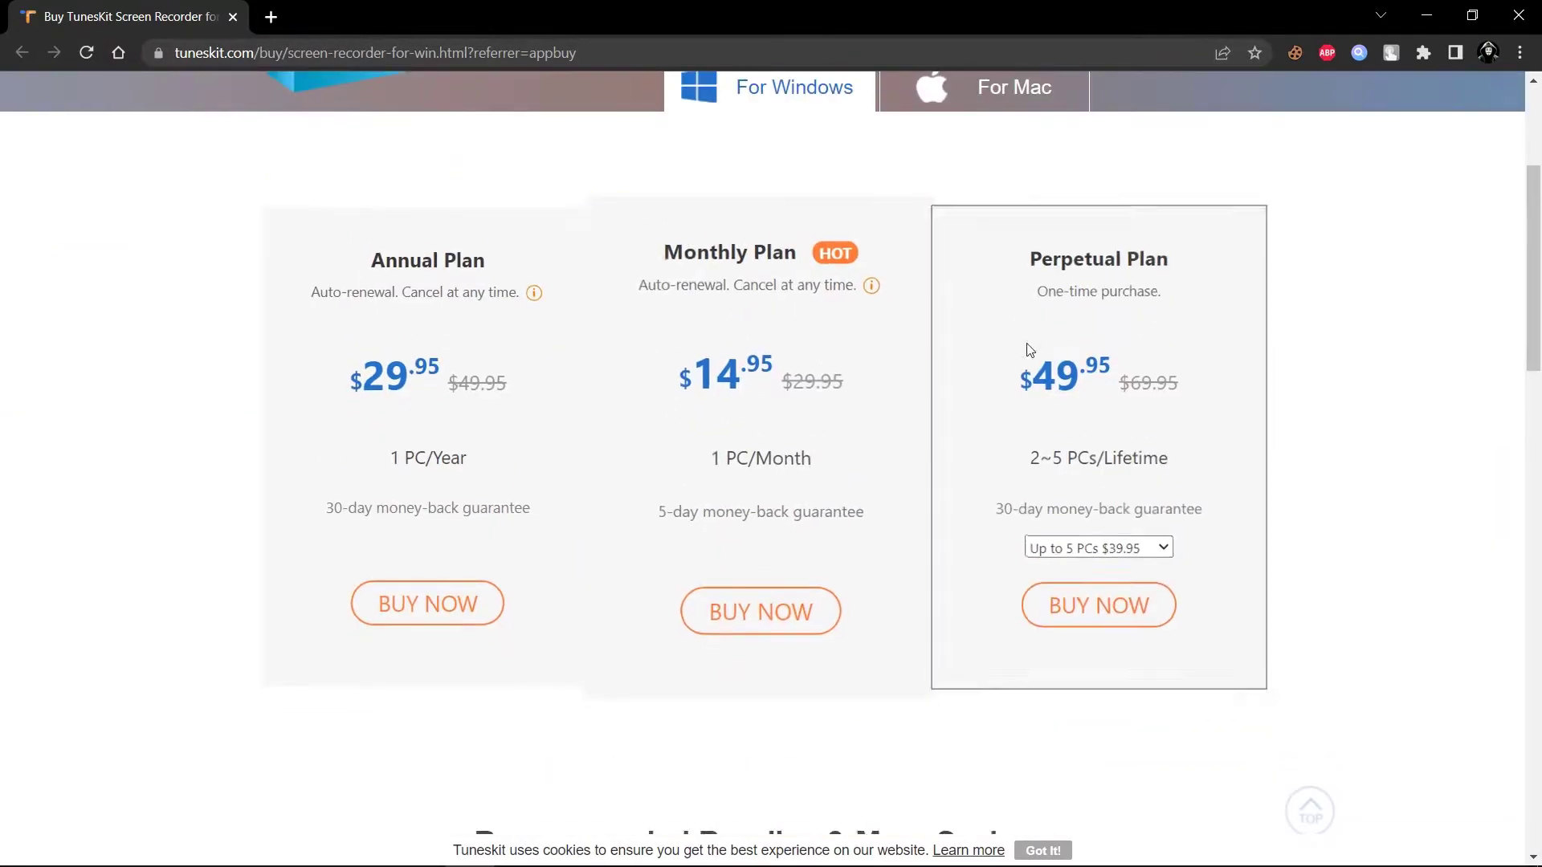
left_click(795, 615)
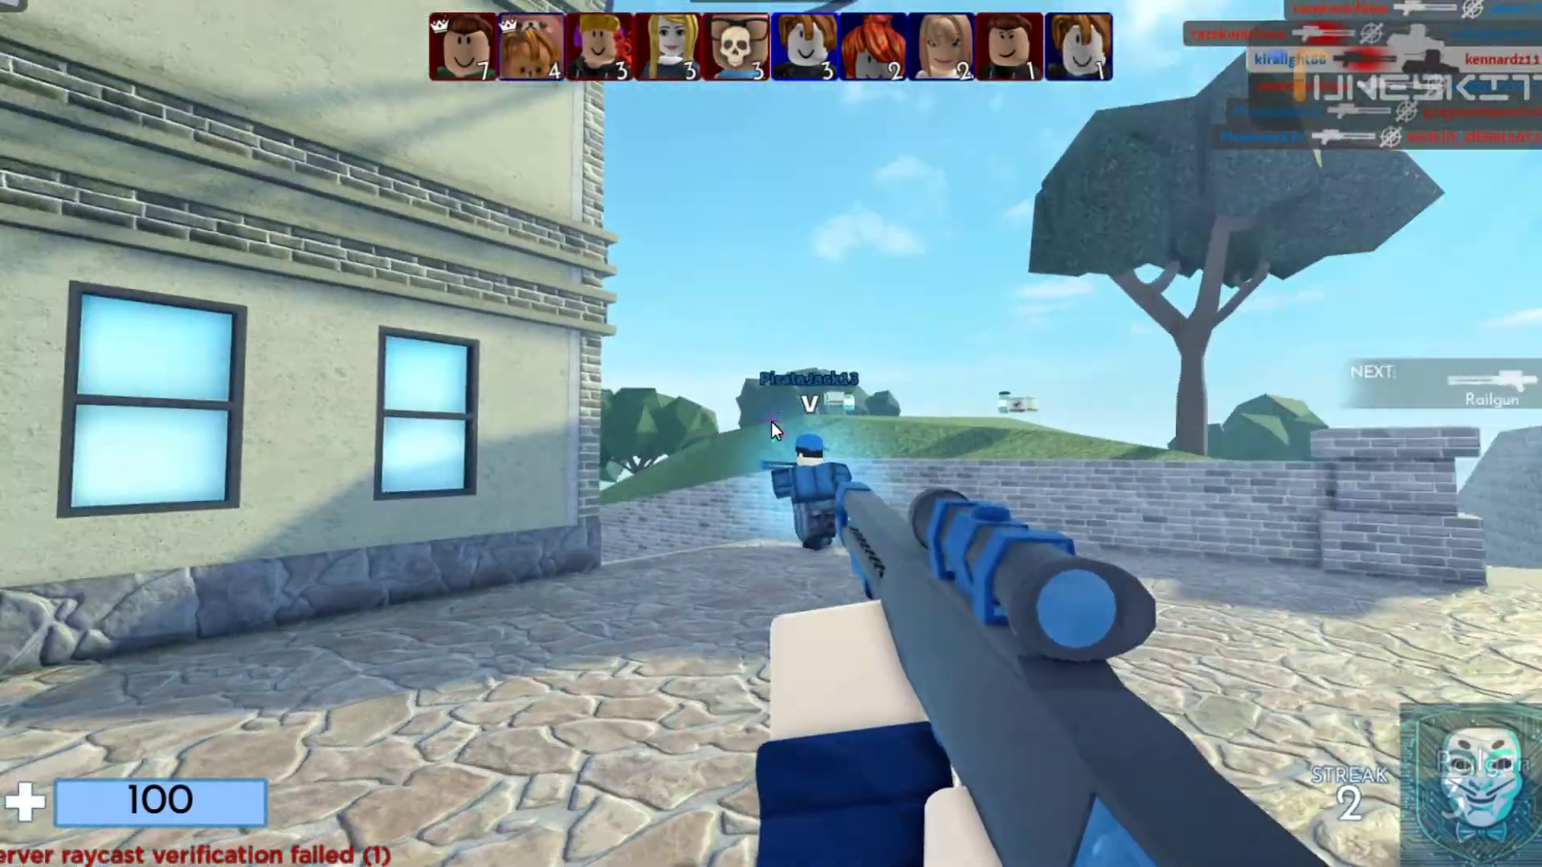
right_click(771, 421)
left_click(771, 421)
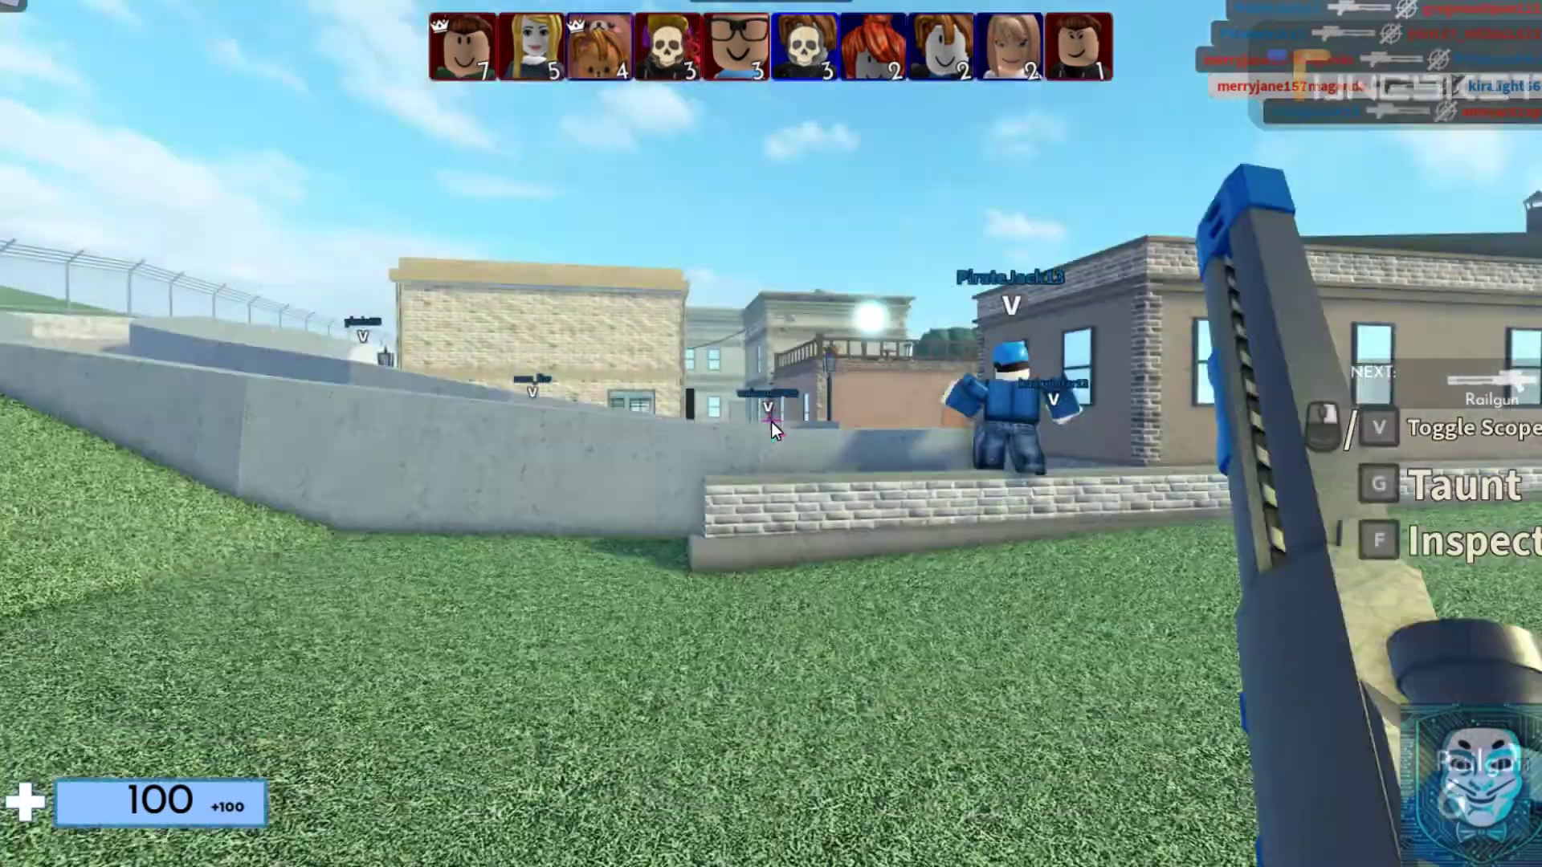
key("w")
key("space")
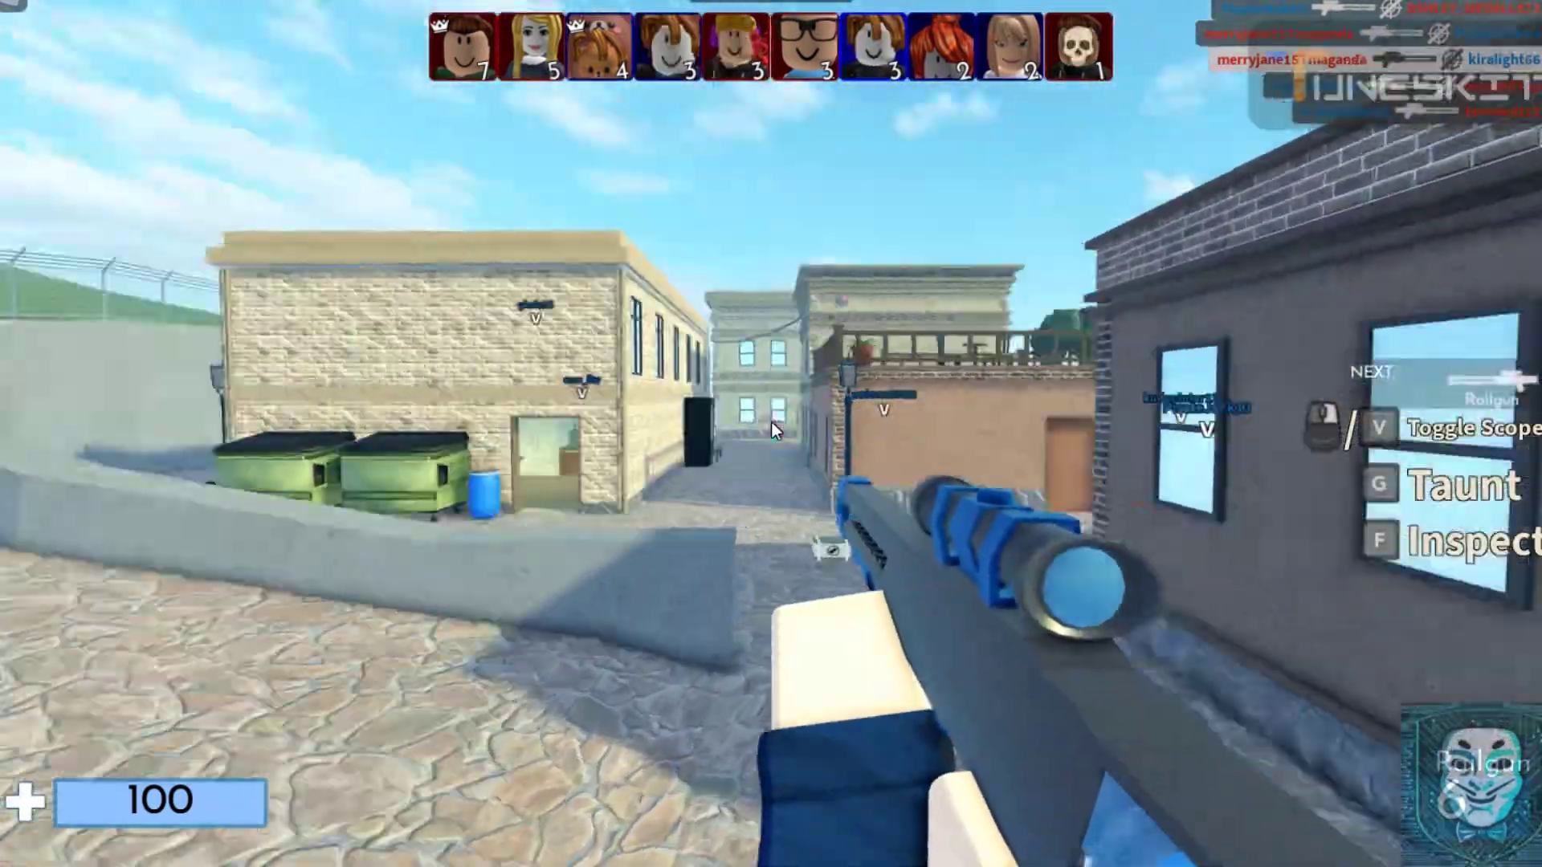
key("w")
key("space")
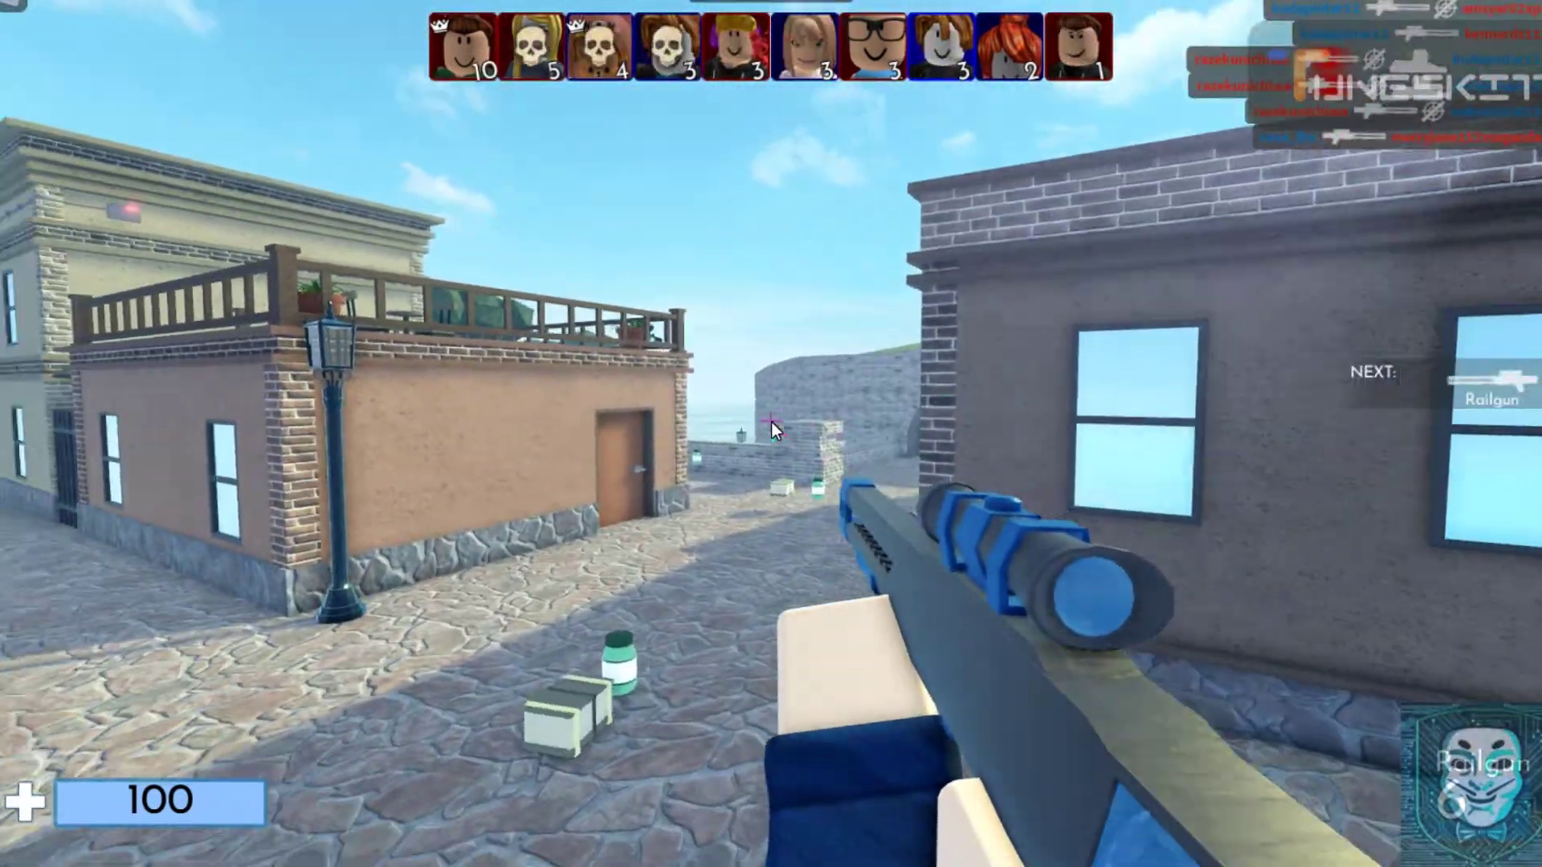
right_click(771, 429)
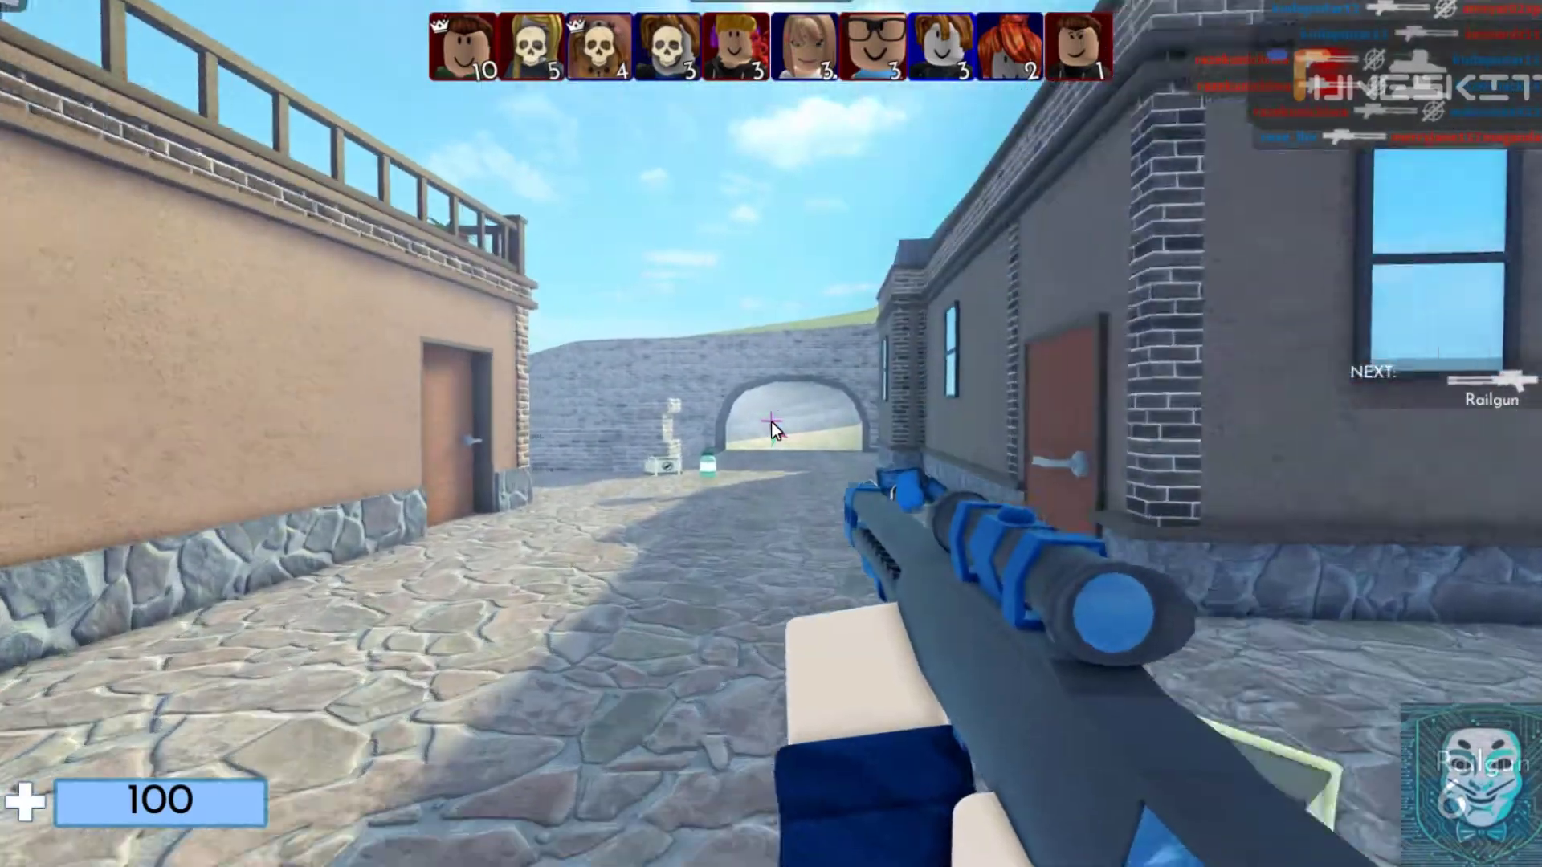